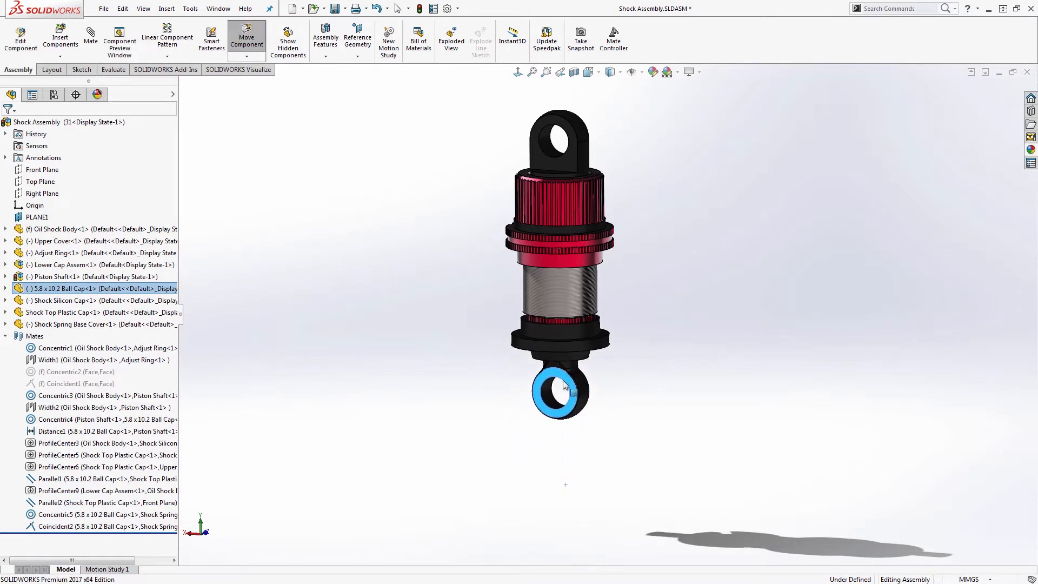
- Insert a new part into the assembly on the upper flange face of the Shock Spring Base Cover and exit its initial sketch
{"action": "left_click", "coordinate": [493, 500]}
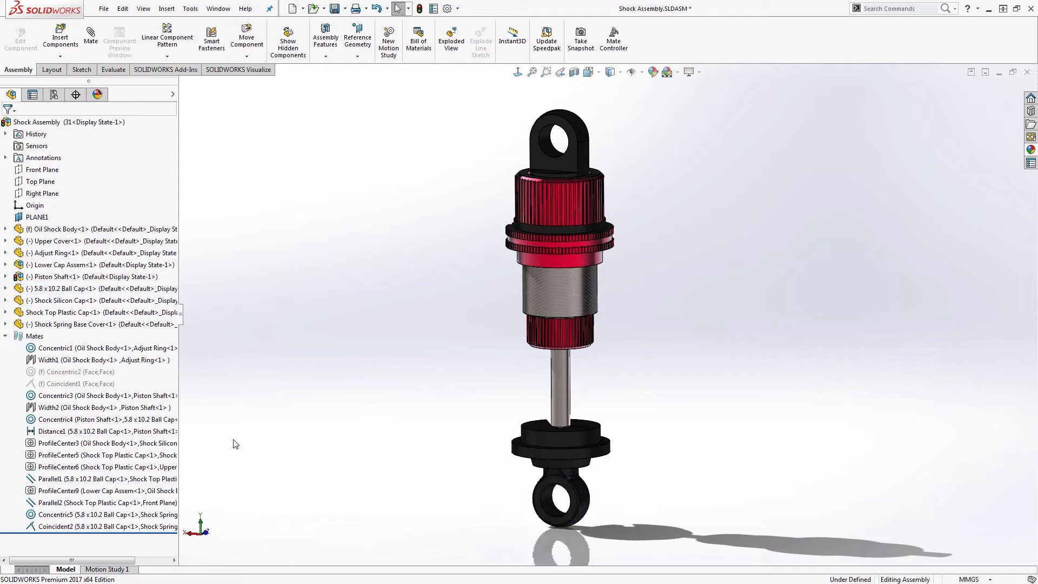
{"action": "mouse_move", "coordinate": [56, 412]}
{"action": "left_click", "coordinate": [61, 57]}
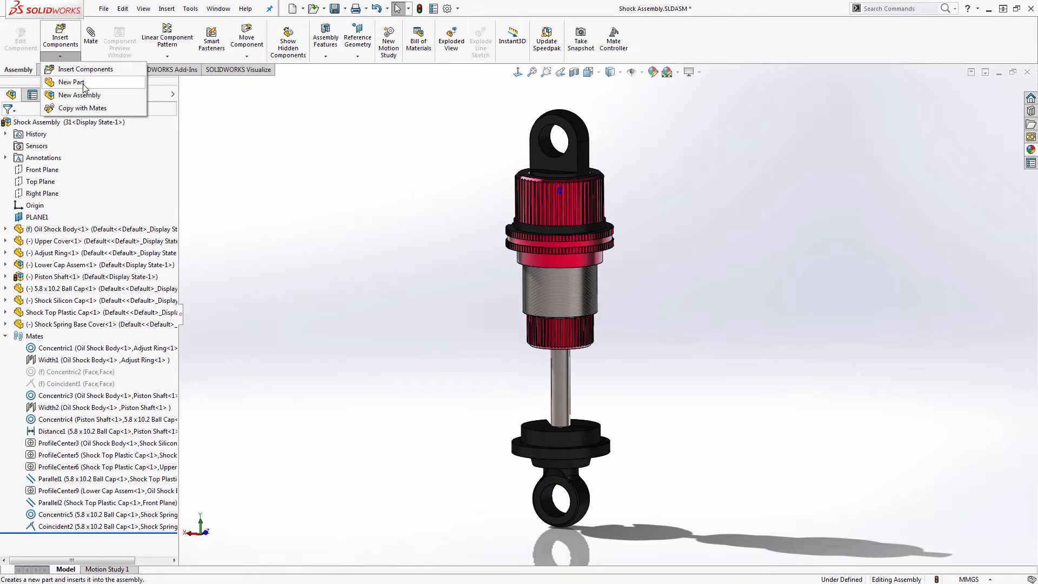
{"action": "left_click", "coordinate": [72, 82]}
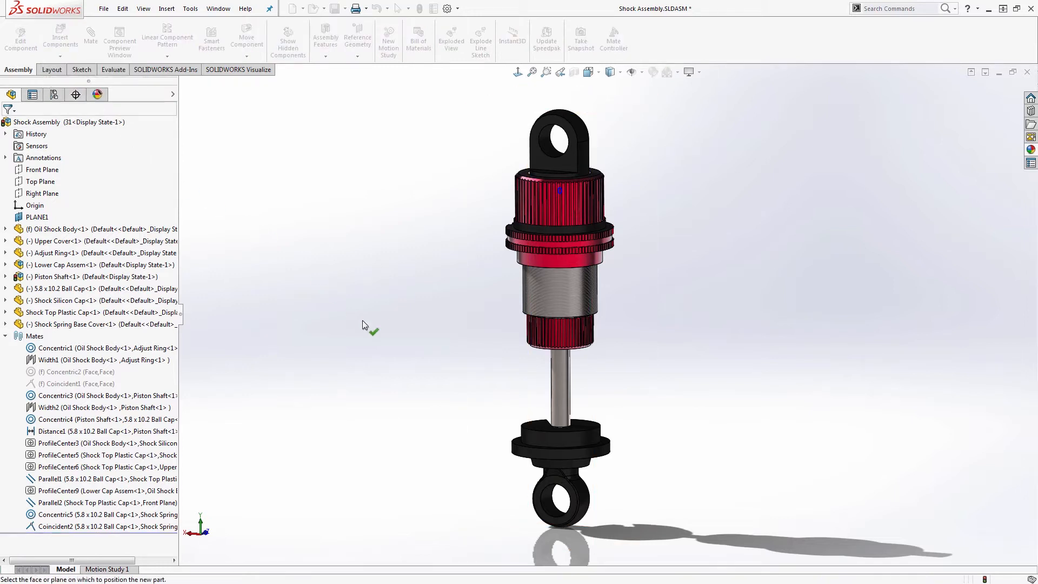
{"action": "left_click", "coordinate": [518, 444]}
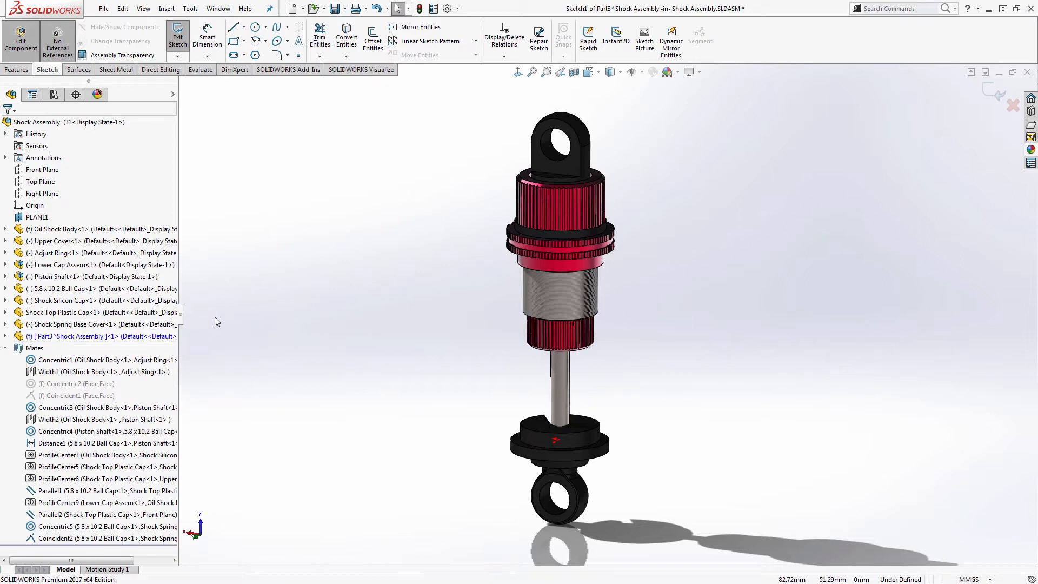
{"action": "left_click", "coordinate": [235, 326]}
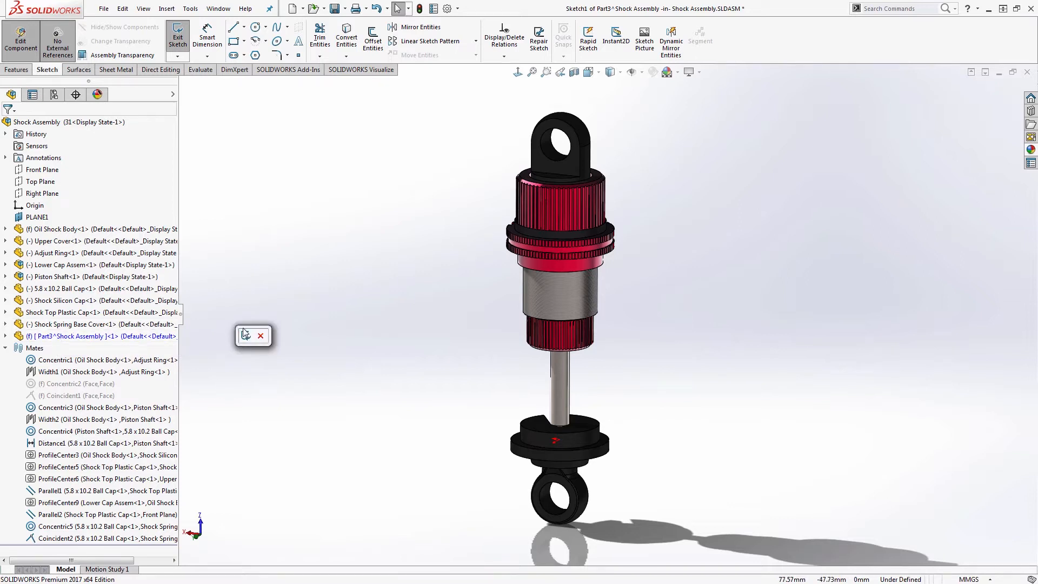
{"action": "left_click", "coordinate": [247, 336]}
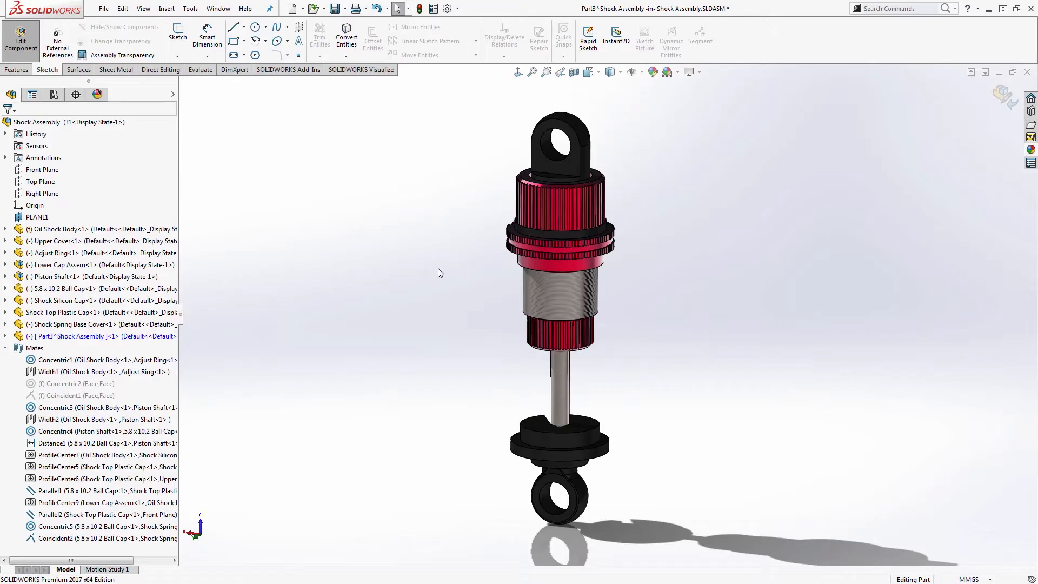
- Create a reference plane in the new part coincident with the upper flange face of the Shock Spring Base Cover
{"action": "left_click", "coordinate": [9, 68]}
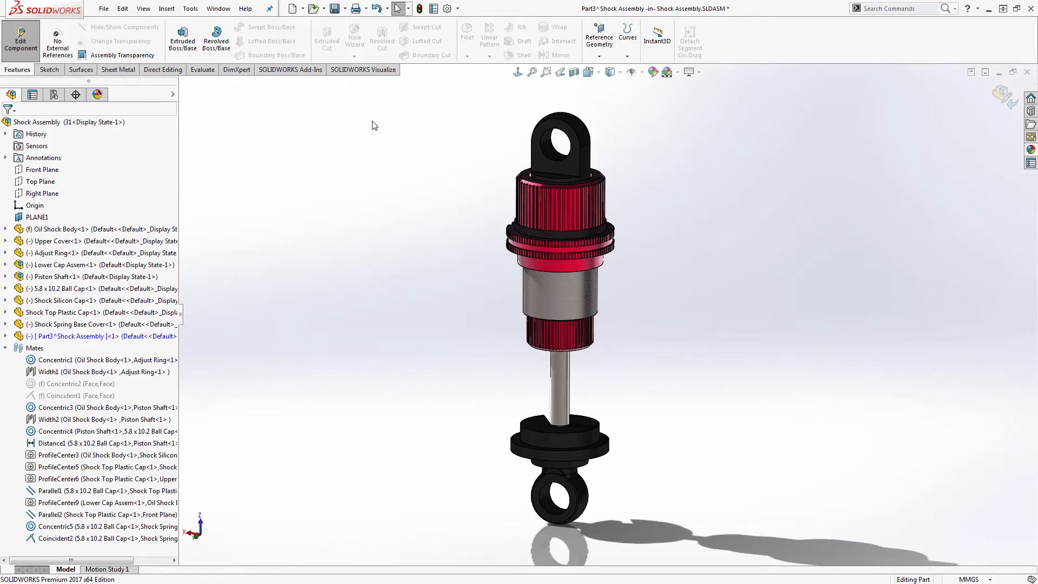
{"action": "left_click", "coordinate": [600, 56]}
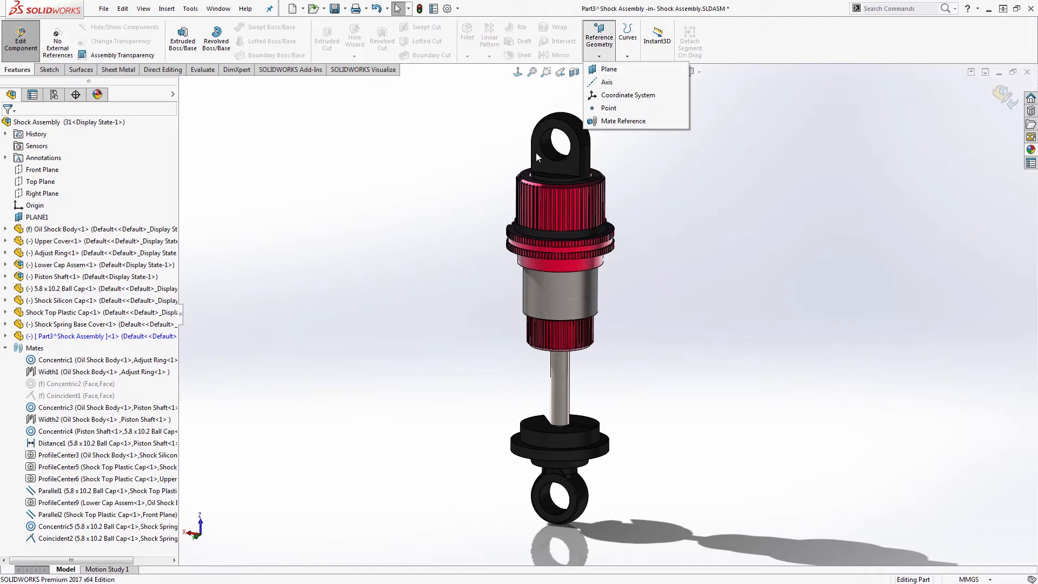
{"action": "left_click", "coordinate": [444, 290]}
{"action": "key", "text": "s"}
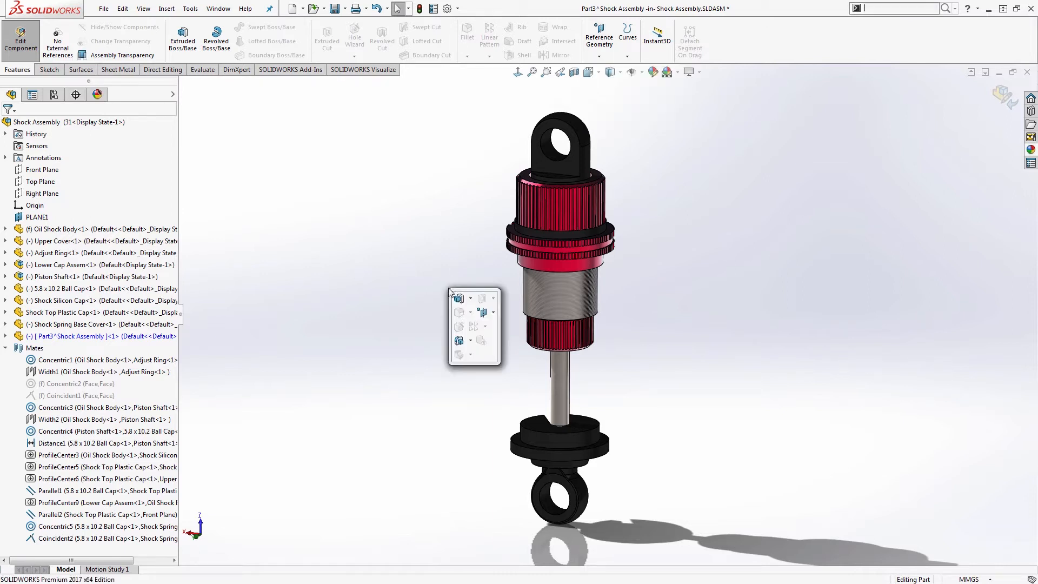
{"action": "left_click", "coordinate": [493, 313]}
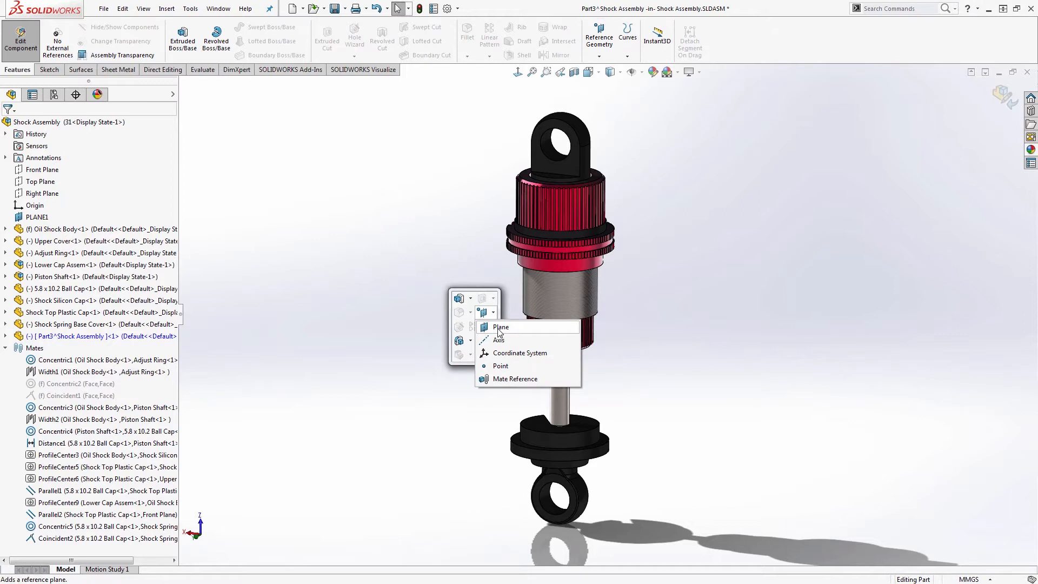
{"action": "left_click", "coordinate": [499, 328]}
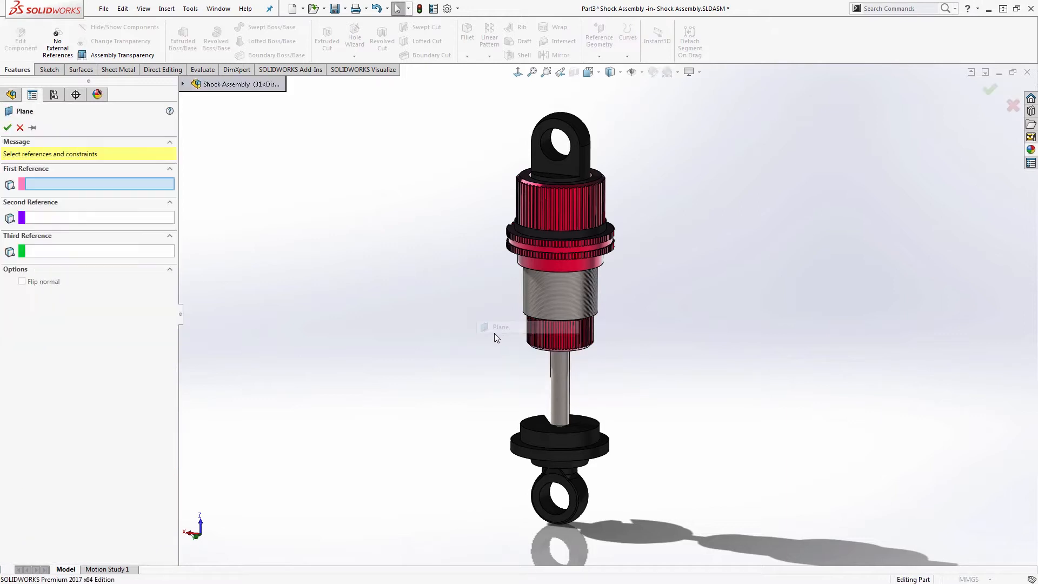
{"action": "left_click", "coordinate": [516, 442]}
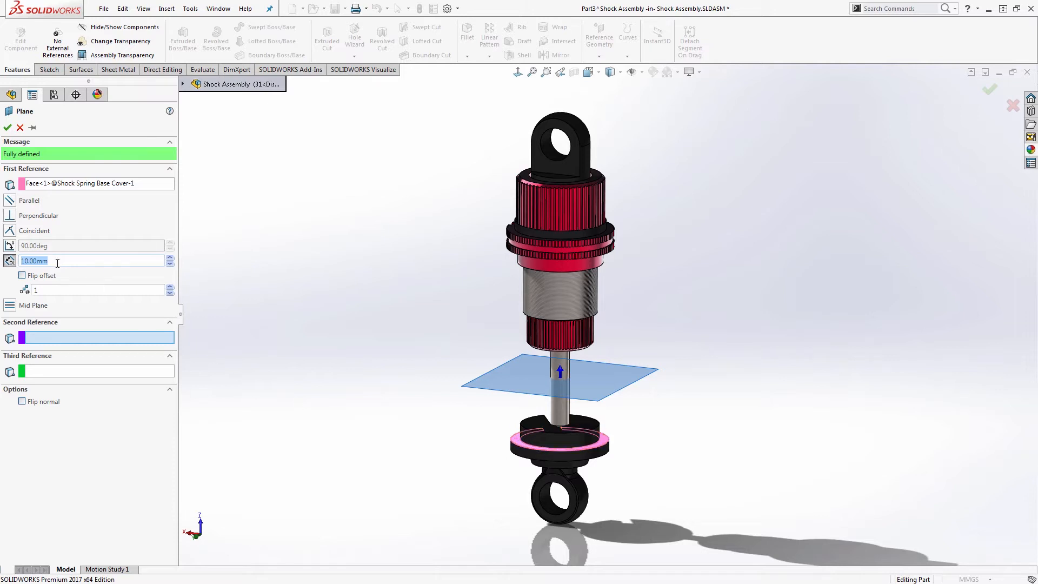
{"action": "left_click", "coordinate": [10, 231]}
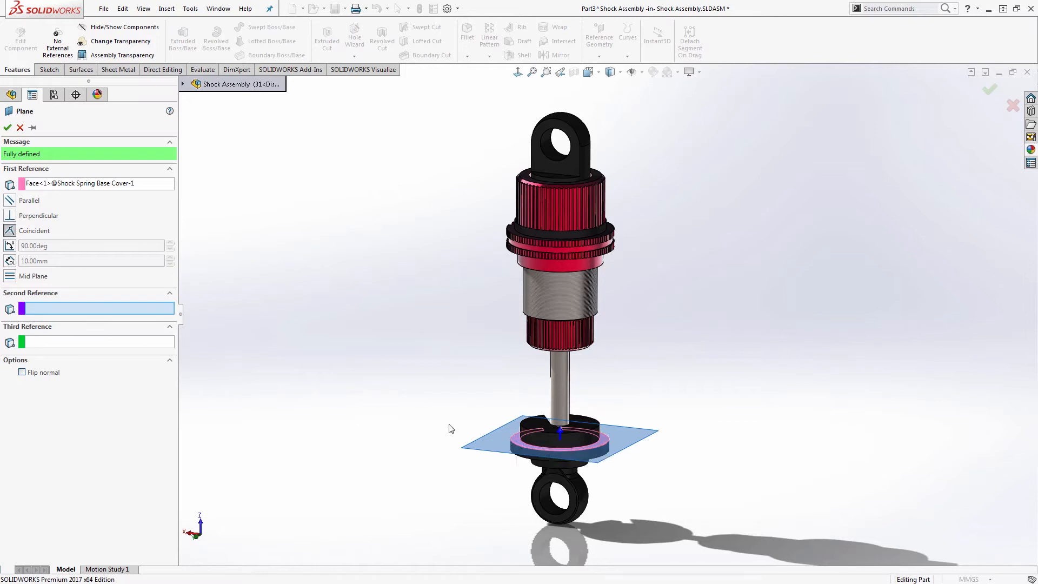
{"action": "left_click", "coordinate": [7, 128]}
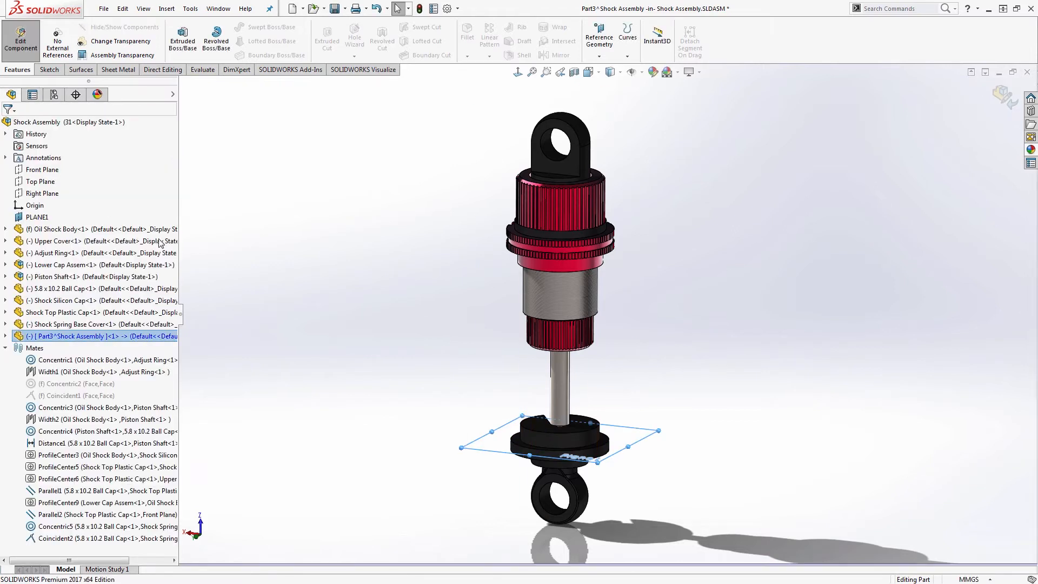
- Create a second reference plane coincident with the underside face of the Adjust Ring
{"action": "middle_click_drag", "start_coordinate": [431, 376], "coordinate": [420, 287]}
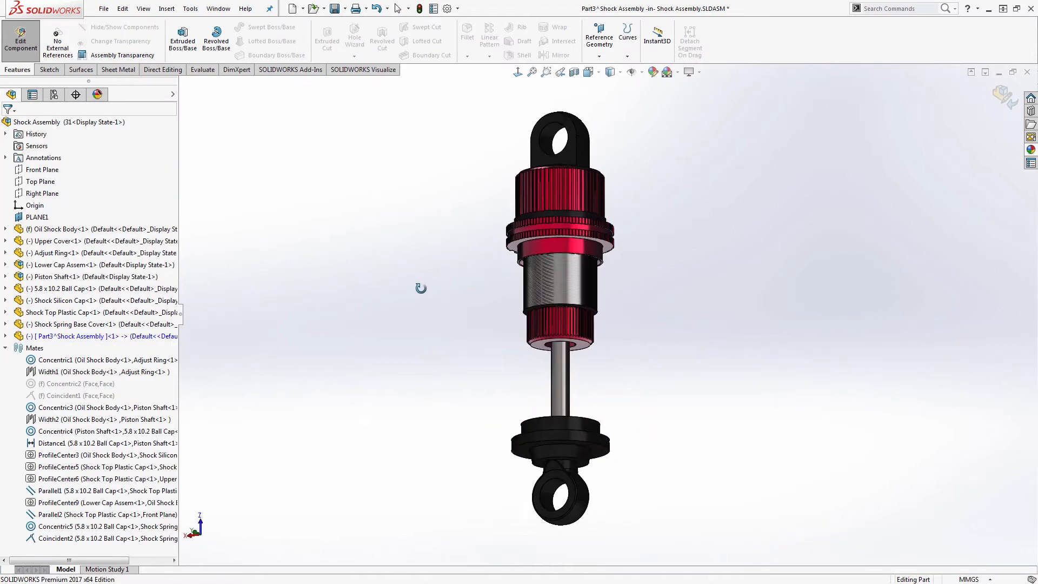
{"action": "key", "text": "s"}
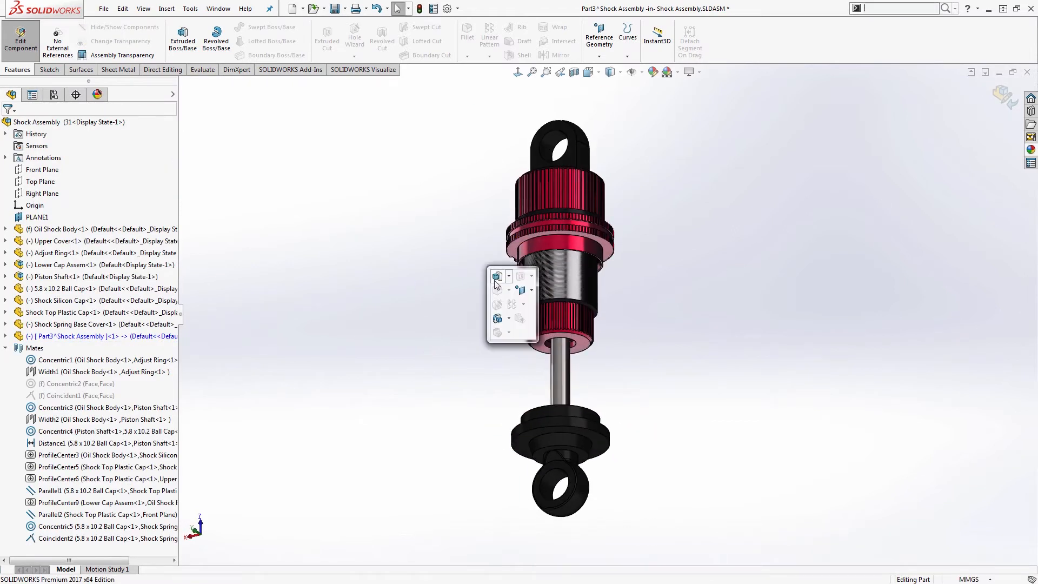
{"action": "left_click", "coordinate": [522, 290]}
{"action": "left_click", "coordinate": [537, 306]}
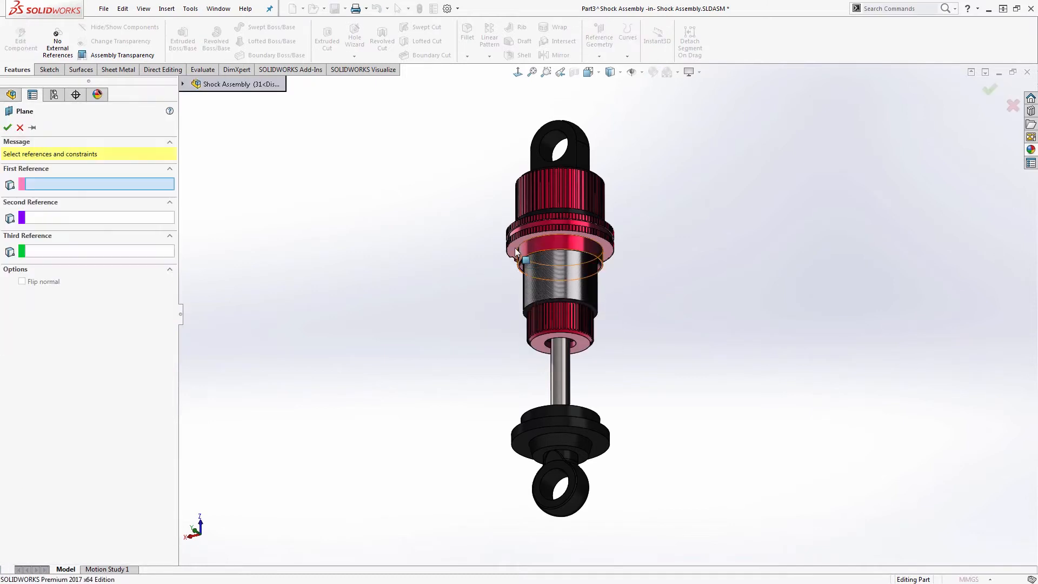
{"action": "left_click", "coordinate": [519, 250]}
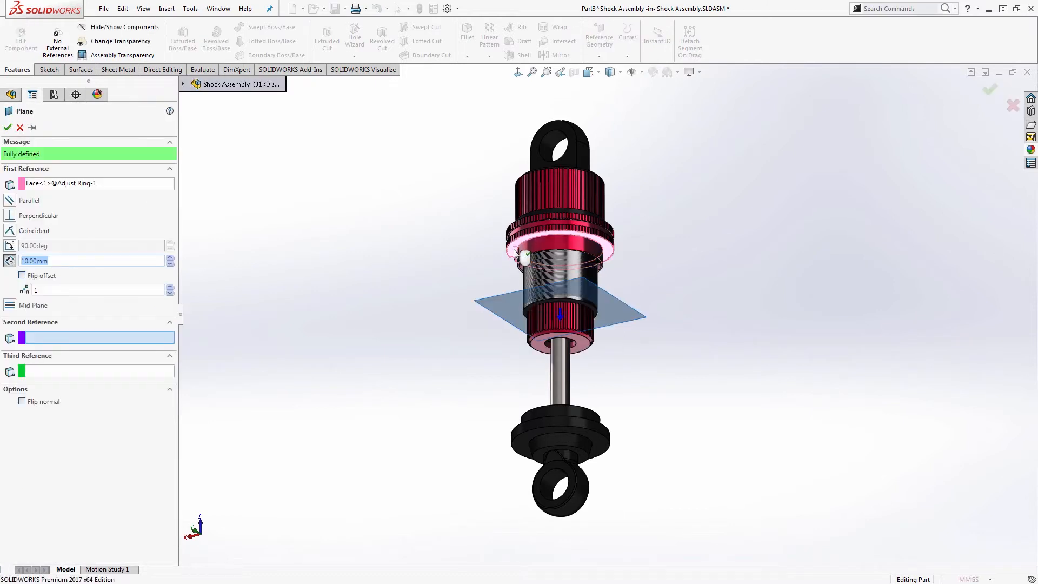
{"action": "left_click", "coordinate": [12, 231]}
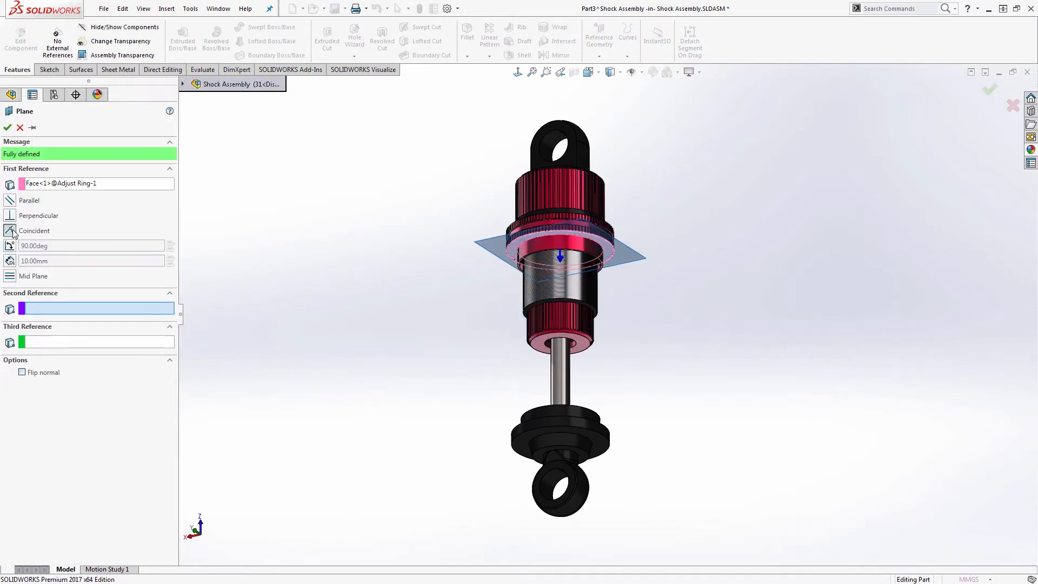
{"action": "left_click", "coordinate": [7, 127]}
{"action": "left_click", "coordinate": [336, 312]}
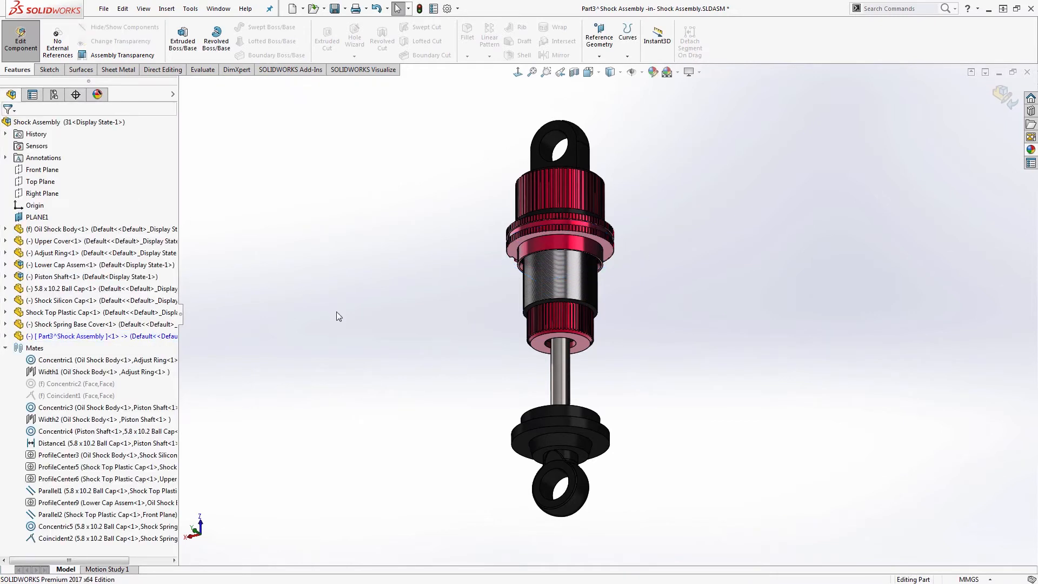
- Rename the new part's plane at the spring base cover as Bottom and the one at the adjust ring as Top
{"action": "left_click", "coordinate": [5, 336]}
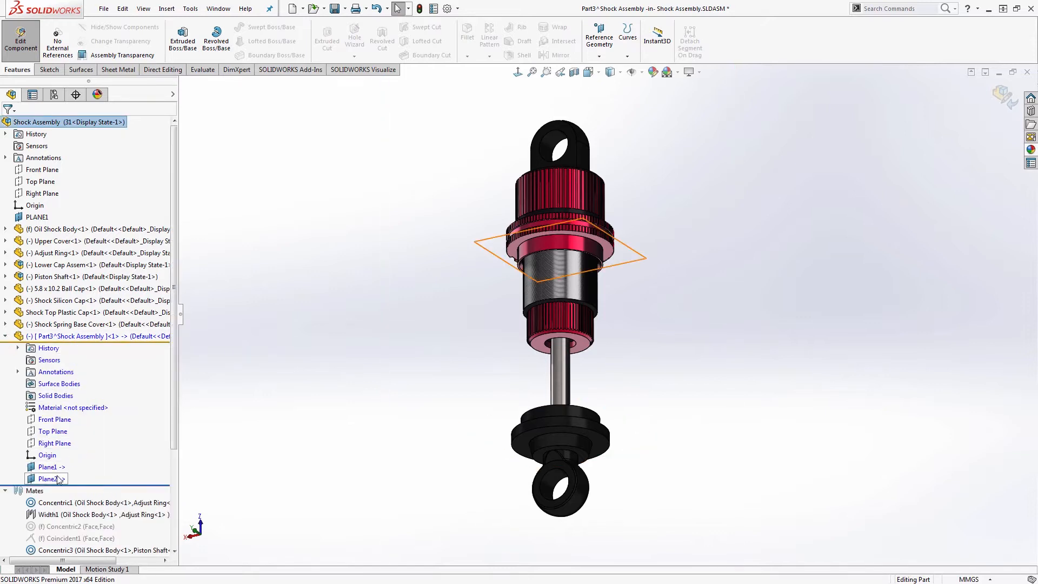
{"action": "left_click", "coordinate": [48, 466]}
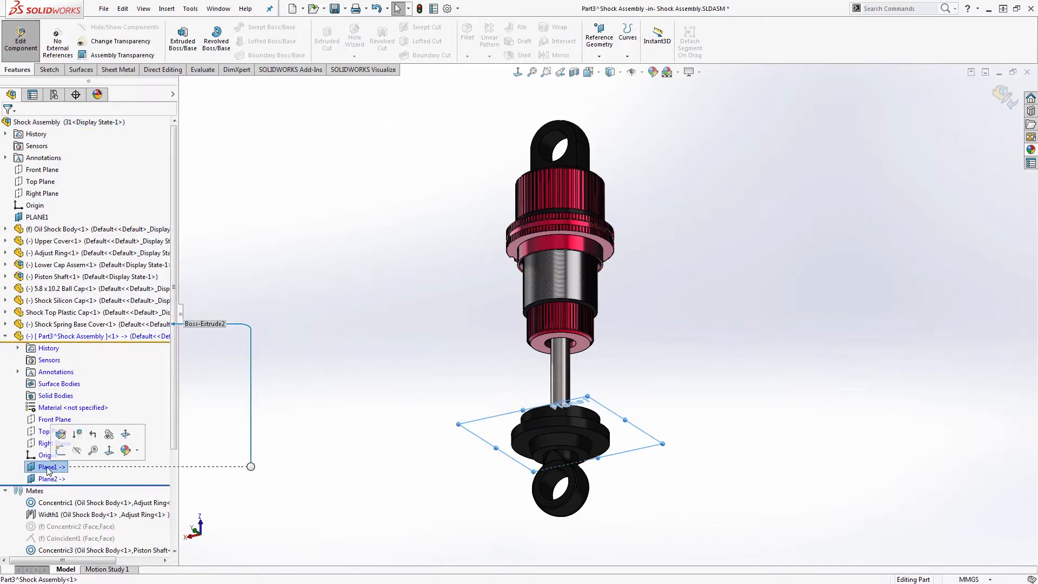
{"action": "left_click", "coordinate": [48, 466]}
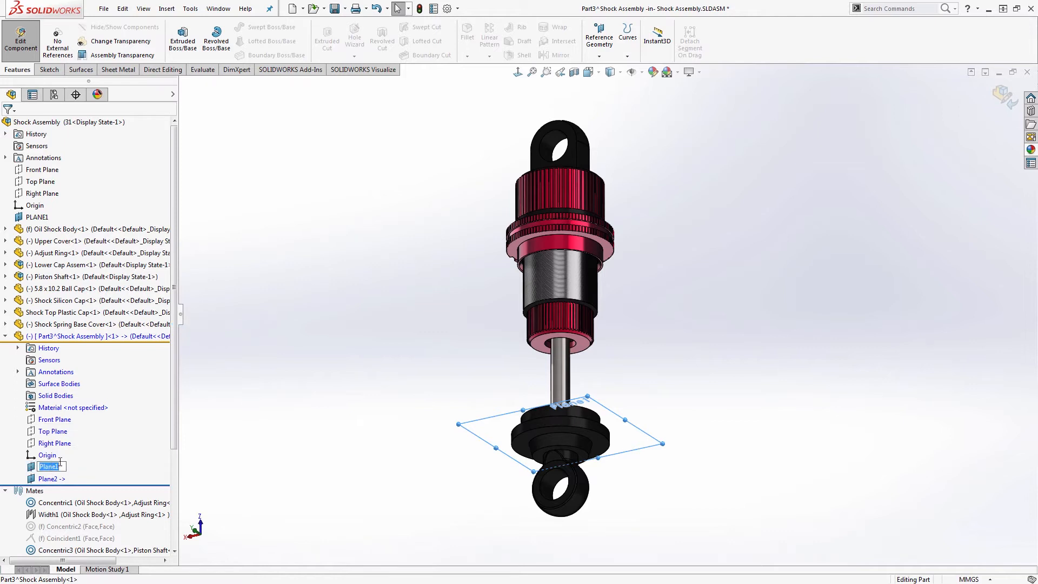
{"action": "type", "text": "Bottom ->"}
{"action": "left_click", "coordinate": [96, 479]}
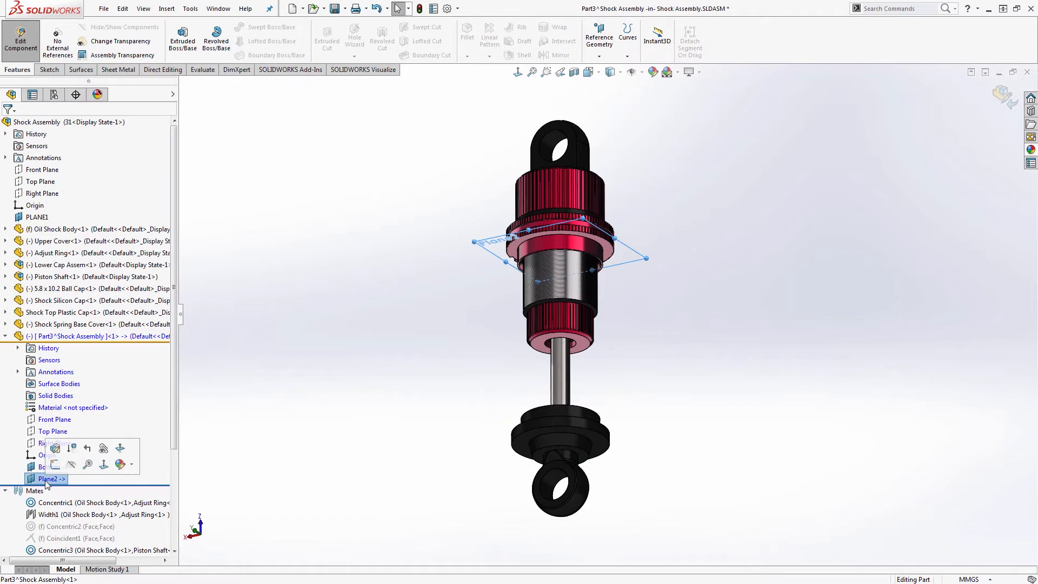
{"action": "left_click", "coordinate": [57, 479]}
{"action": "type", "text": "Top"}
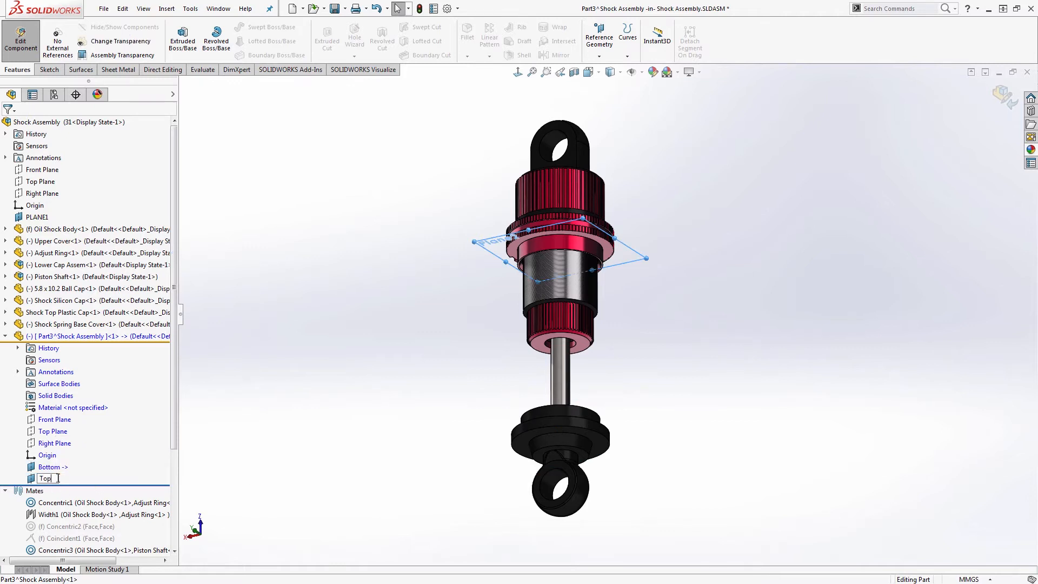
{"action": "key", "text": "Return"}
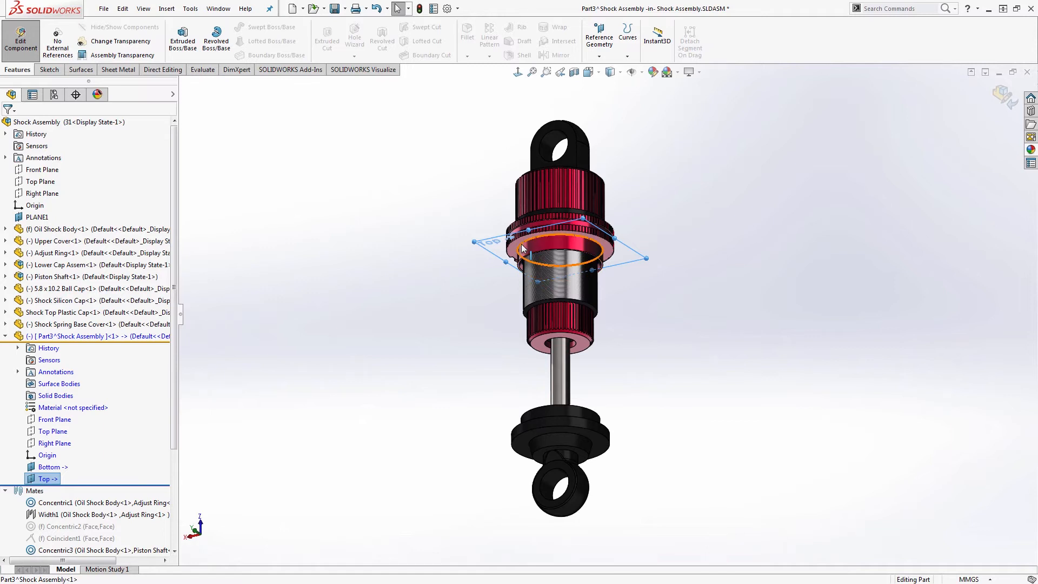
- Sketch a circle on the Top plane by offsetting the inner edge of the Adjust Ring's underside 0.75 mm outward, and exit the sketch
{"action": "left_click", "coordinate": [36, 479]}
{"action": "left_click", "coordinate": [44, 461]}
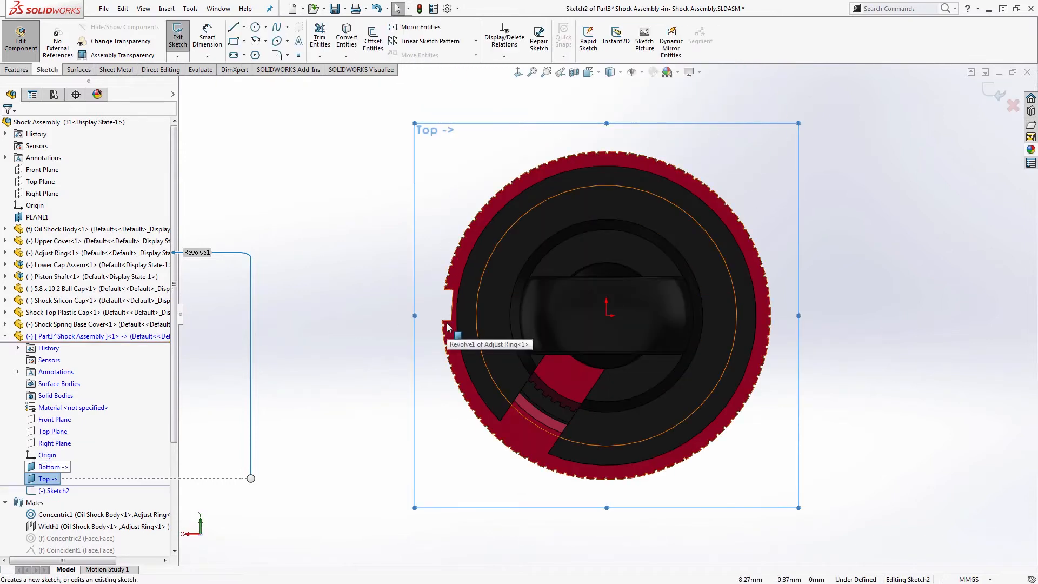
{"action": "middle_click_drag", "start_coordinate": [340, 255], "coordinate": [351, 306]}
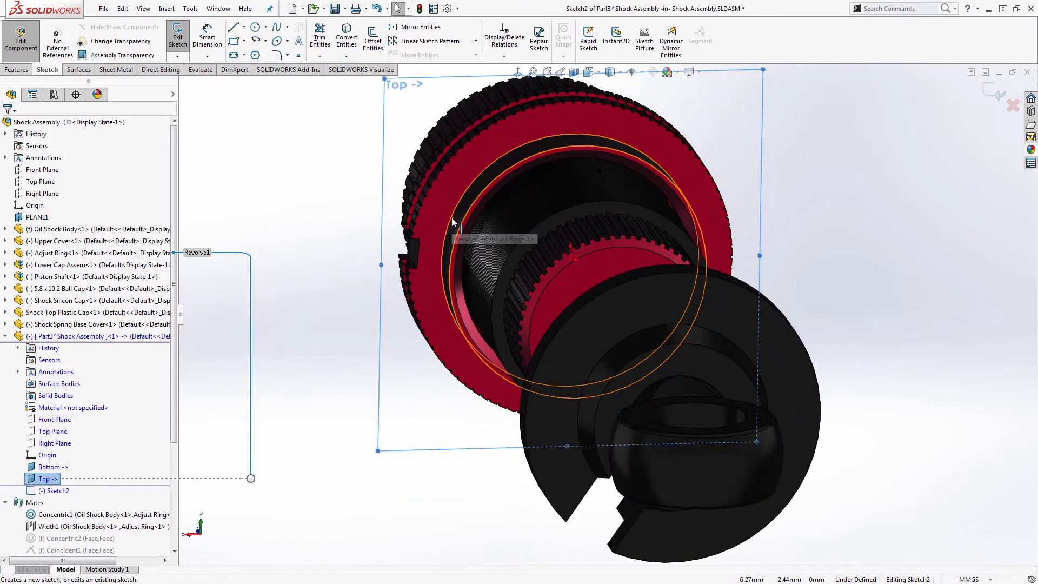
{"action": "left_click", "coordinate": [356, 246]}
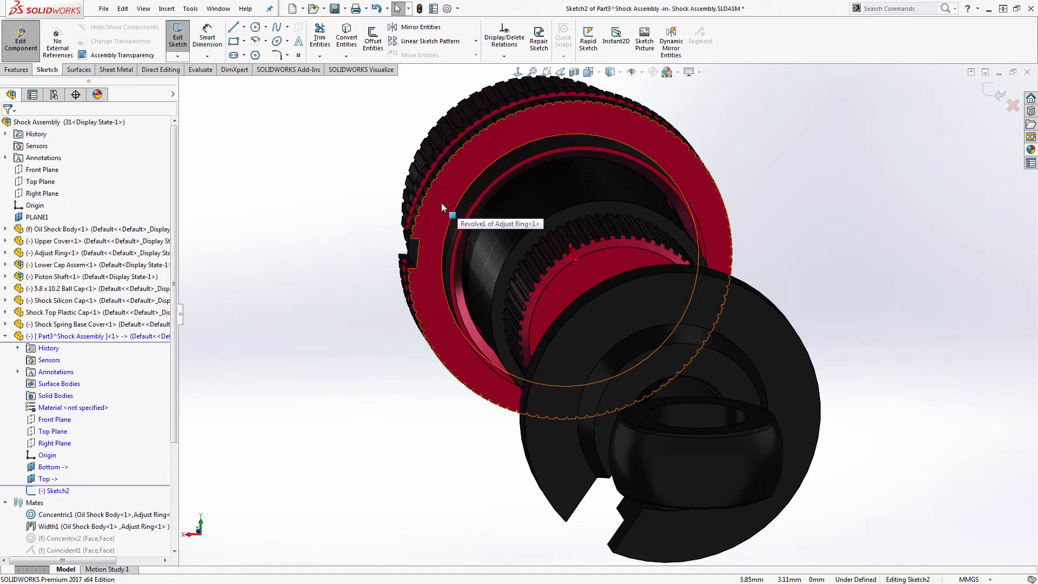
{"action": "left_click", "coordinate": [373, 38]}
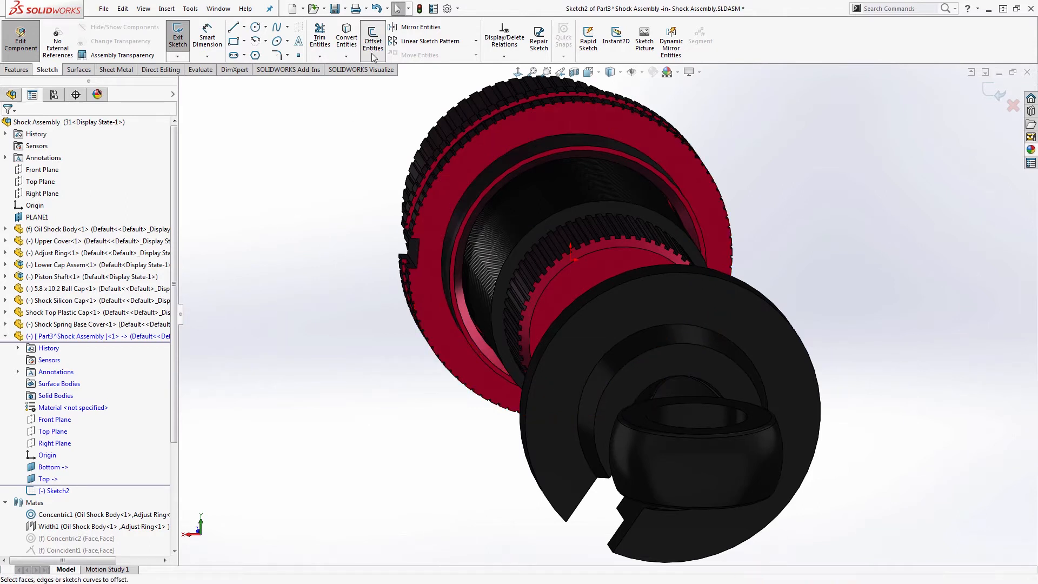
{"action": "left_click", "coordinate": [449, 223]}
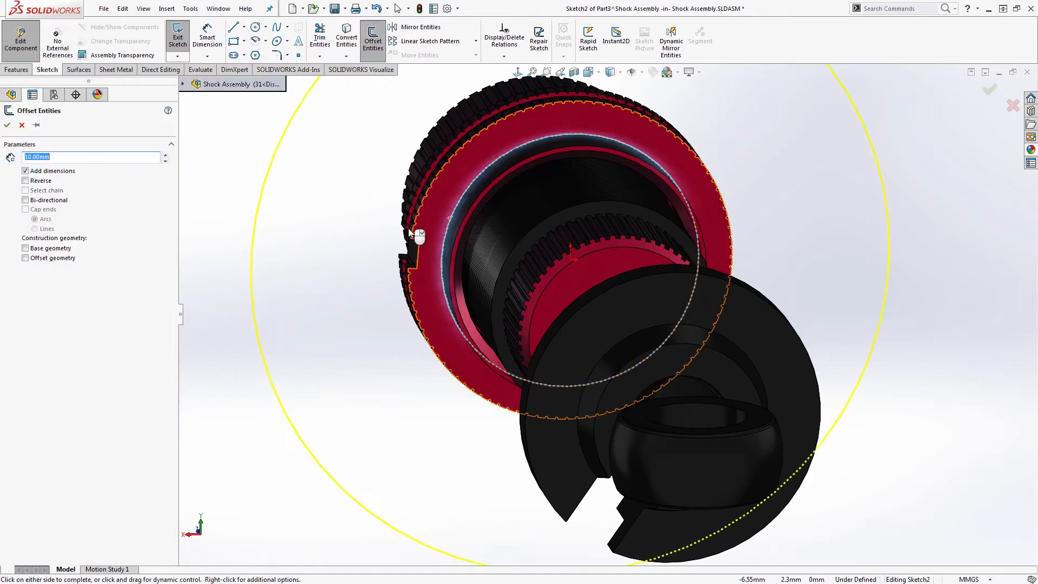
{"action": "type", "text": ".75"}
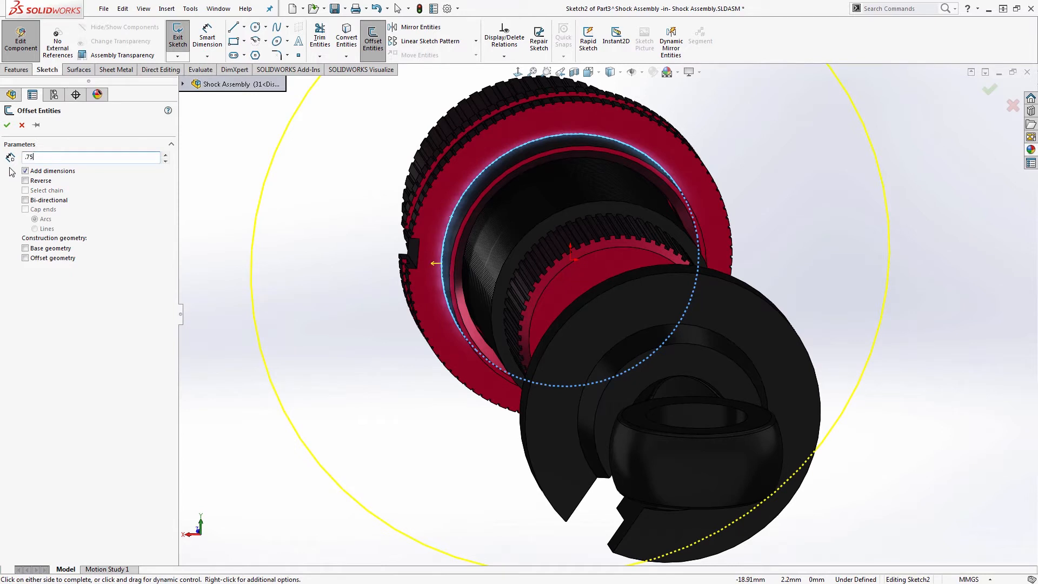
{"action": "key", "text": "Return"}
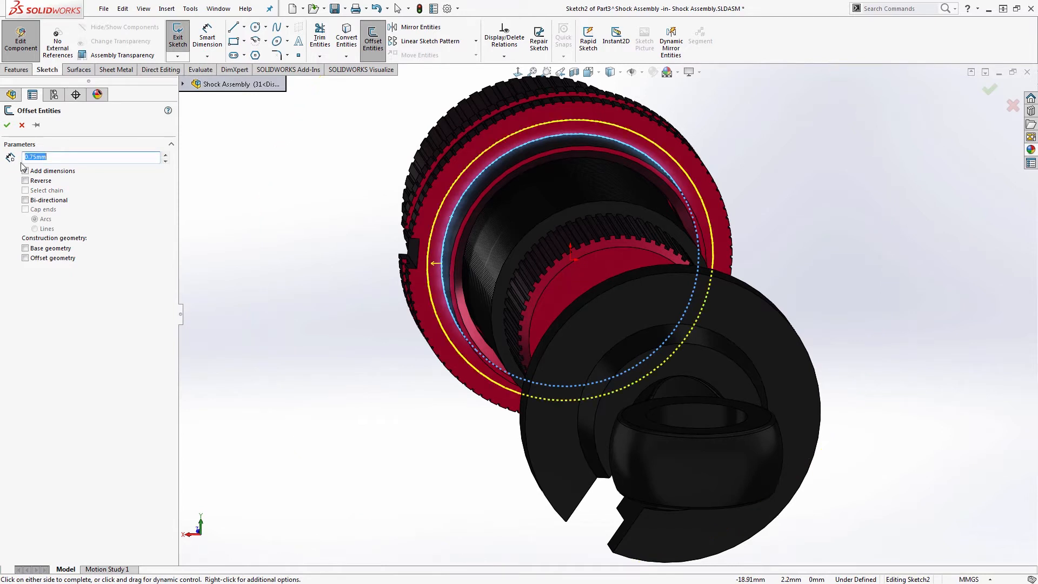
{"action": "left_click", "coordinate": [8, 125]}
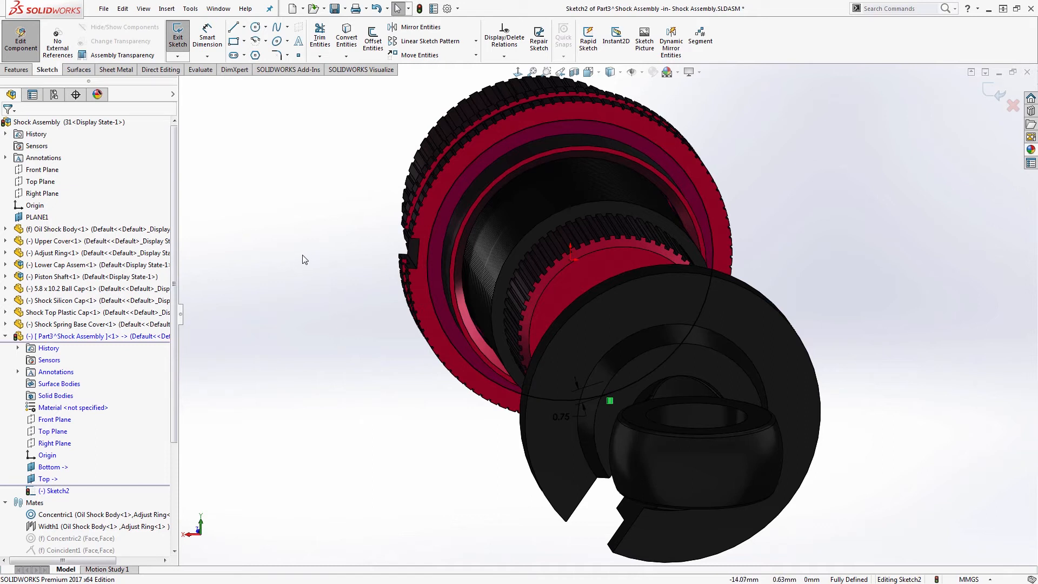
{"action": "left_click", "coordinate": [305, 259]}
{"action": "left_click", "coordinate": [309, 263]}
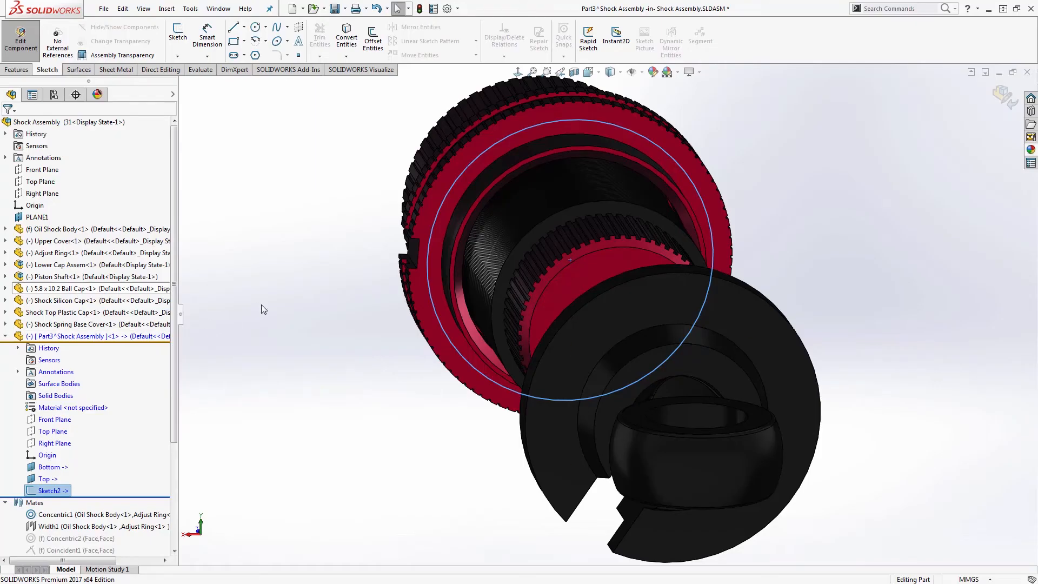
- Finish editing the new part in context and return to editing the whole shock assembly
{"action": "key", "text": "d"}
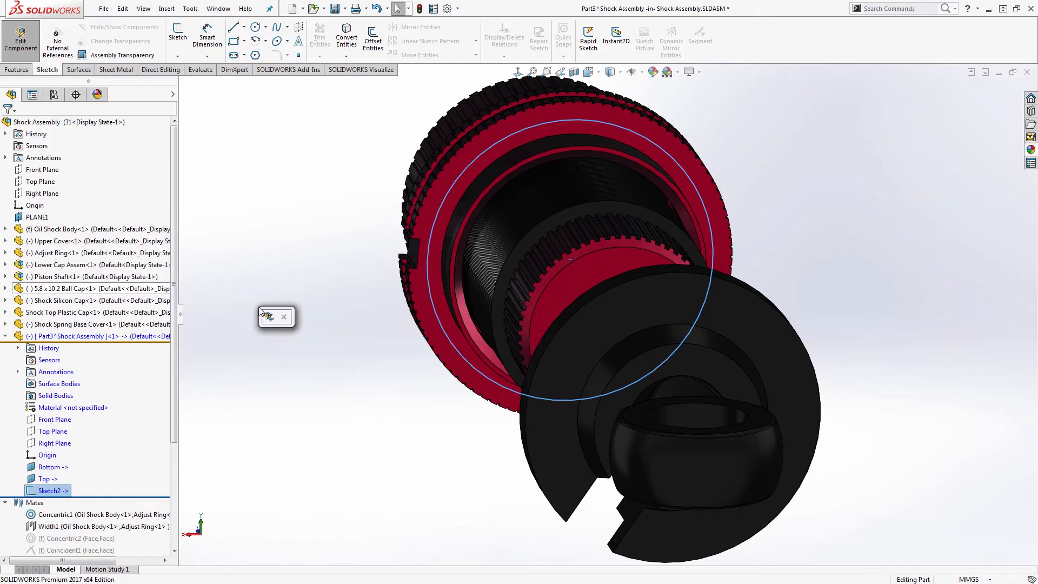
{"action": "left_click", "coordinate": [267, 317]}
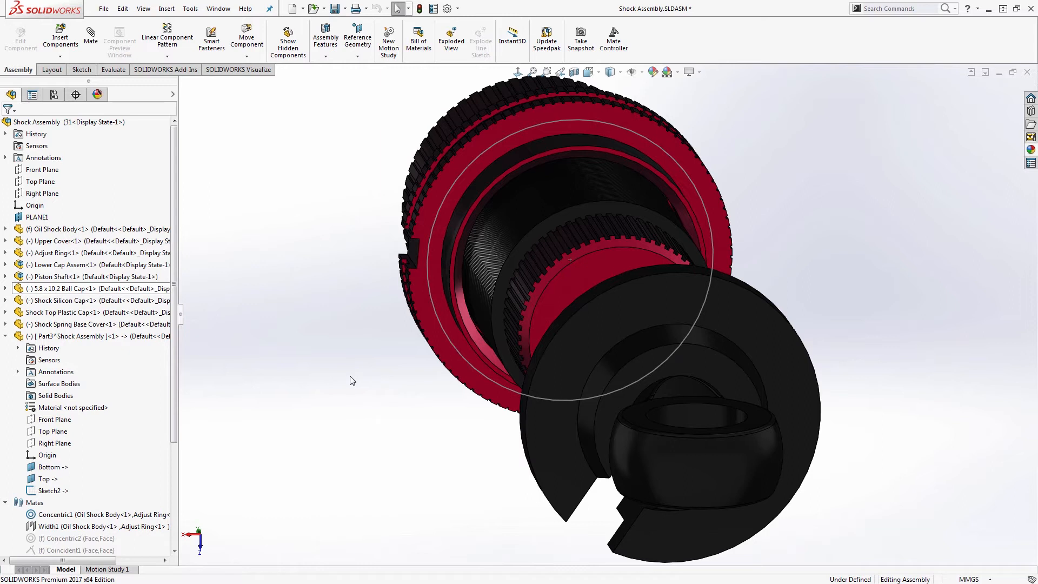
{"action": "scroll", "coordinate": [379, 385], "scroll_direction": "up", "scroll_amount": 3}
{"action": "middle_click_drag", "start_coordinate": [465, 339], "coordinate": [474, 479]}
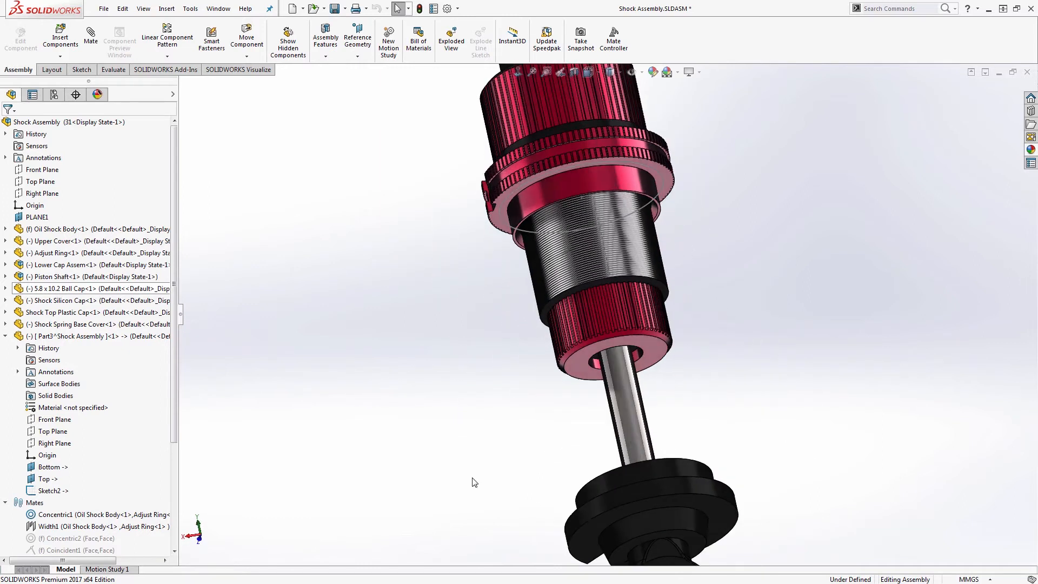
{"action": "scroll", "coordinate": [483, 463], "scroll_direction": "up", "scroll_amount": 2}
{"action": "middle_click_drag", "start_coordinate": [521, 421], "coordinate": [501, 518]}
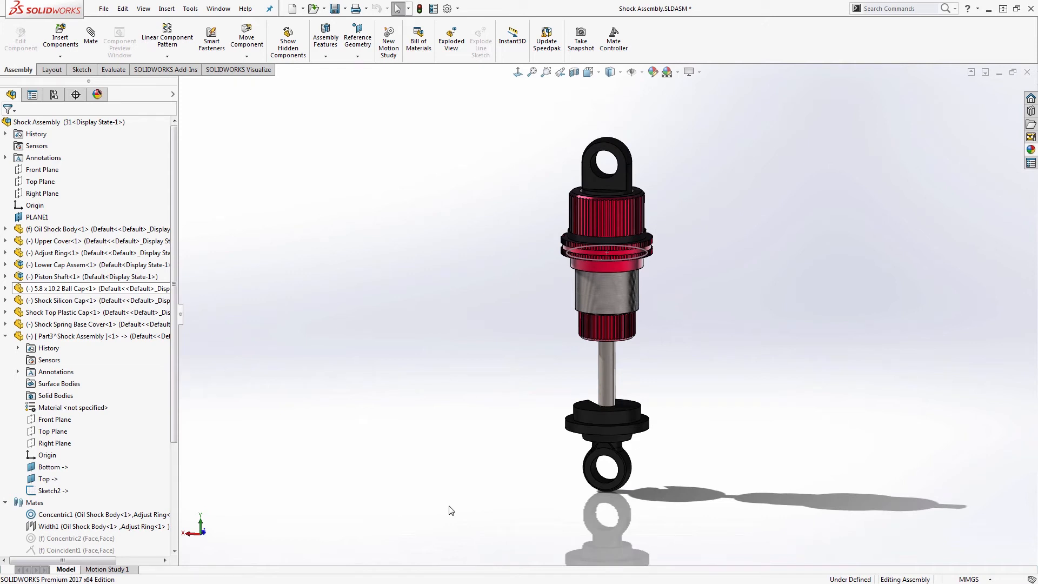
- Rename the new in-context part in the assembly as Spring
{"action": "left_click", "coordinate": [48, 341]}
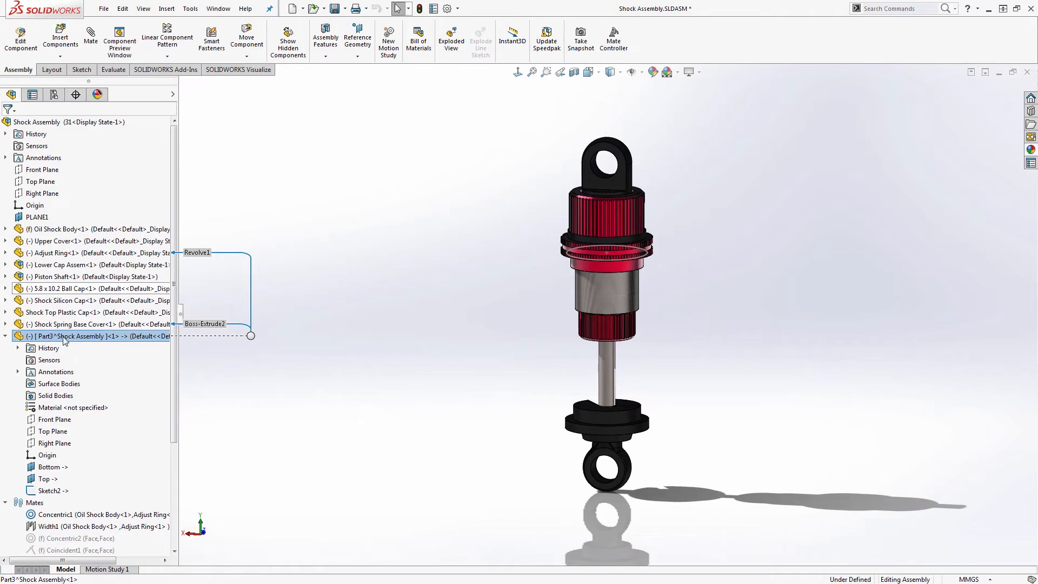
{"action": "left_click", "coordinate": [53, 336]}
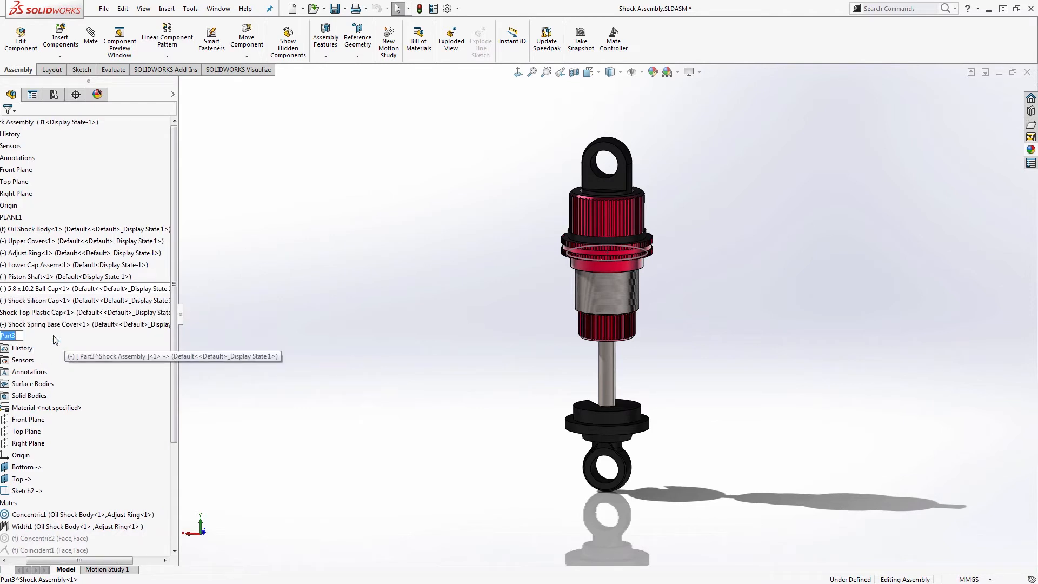
{"action": "type", "text": "Spring"}
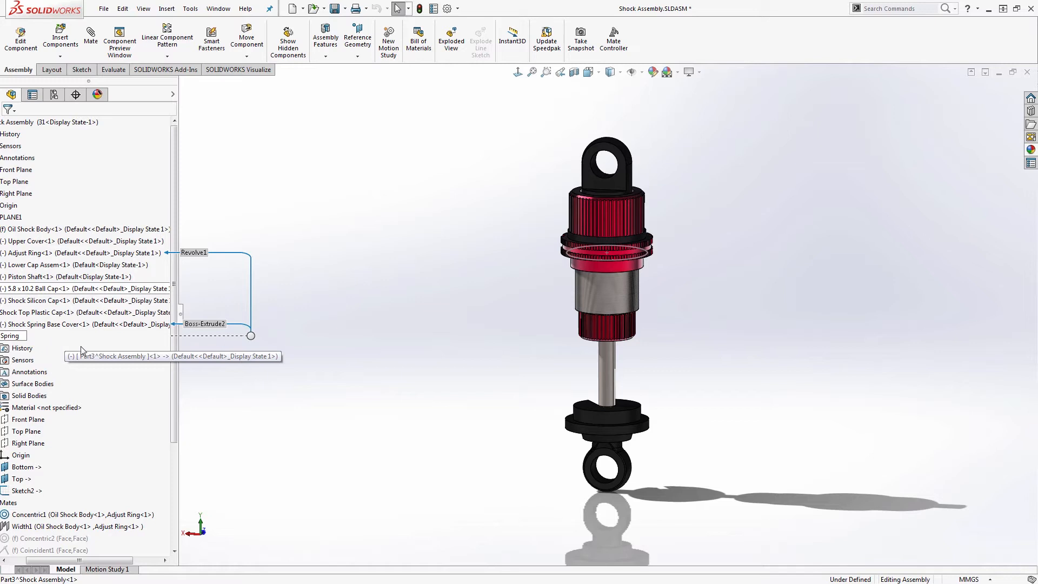
{"action": "key", "text": "Return"}
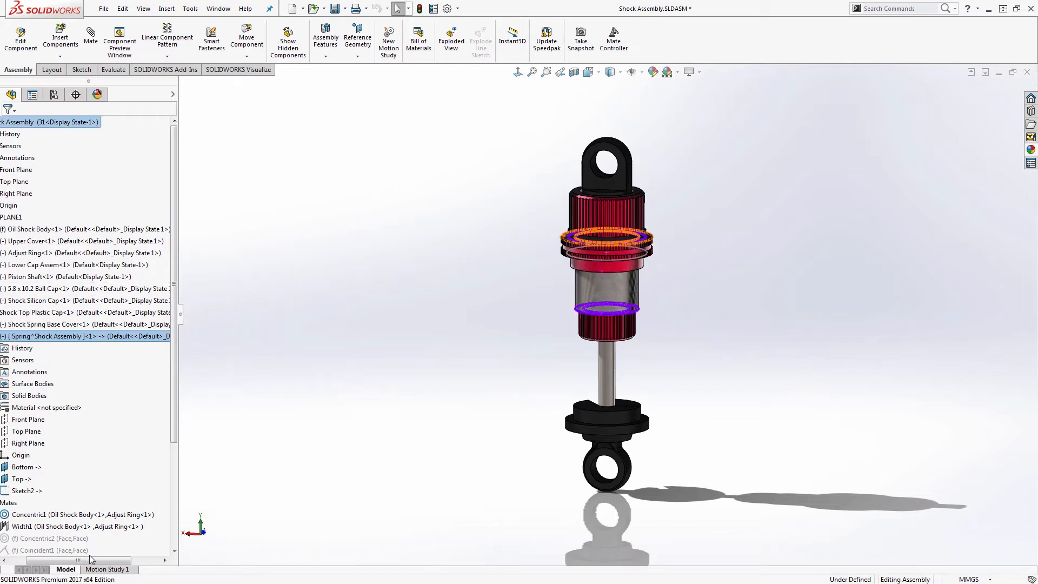
{"action": "left_click_drag", "start_coordinate": [90, 560], "coordinate": [61, 560]}
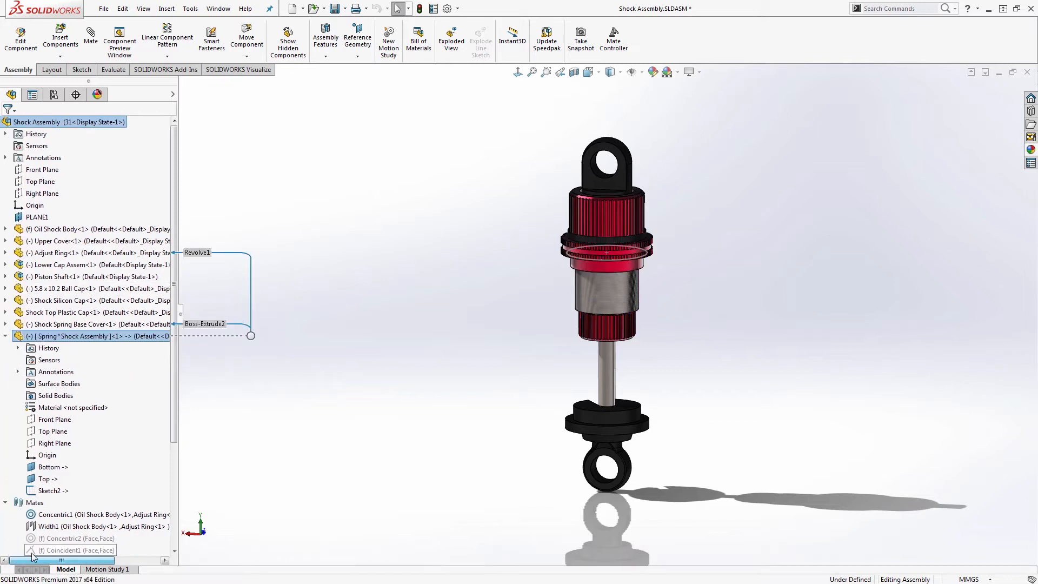
- Open the Spring part from the assembly in its own part window
{"action": "right_click", "coordinate": [22, 337]}
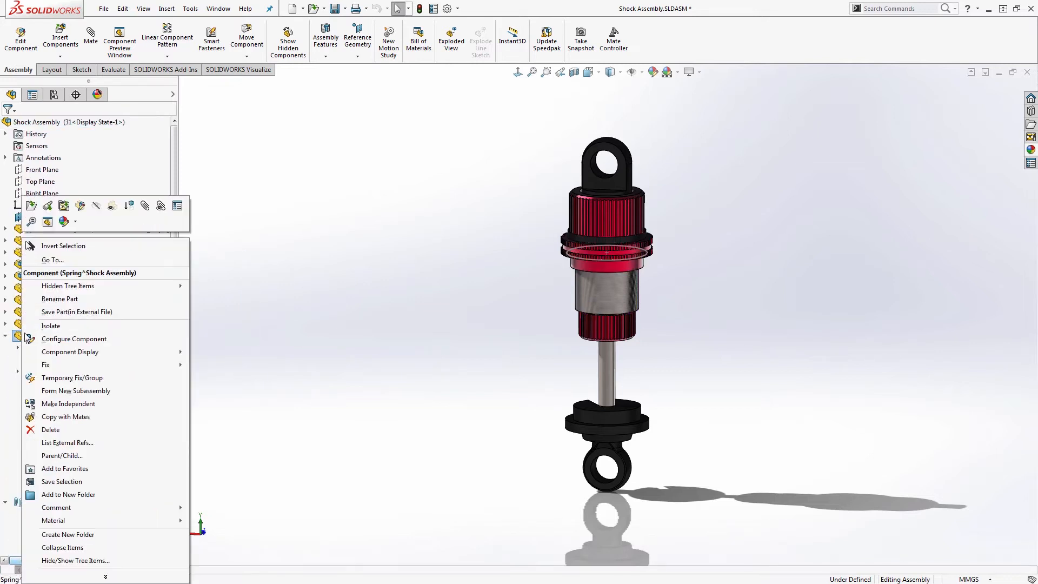
{"action": "left_click", "coordinate": [37, 210]}
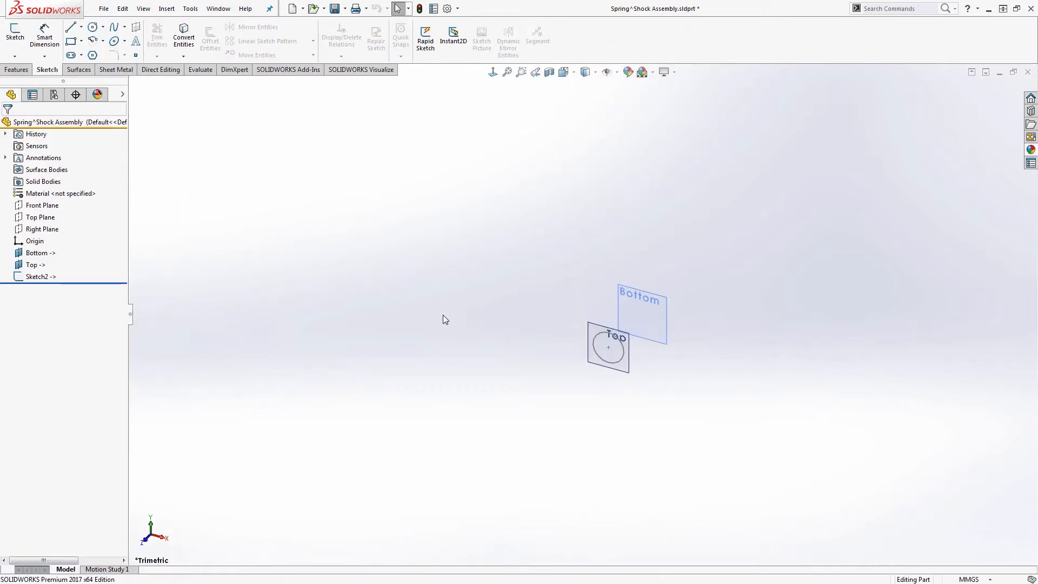
{"action": "middle_click_drag", "start_coordinate": [673, 360], "coordinate": [598, 362]}
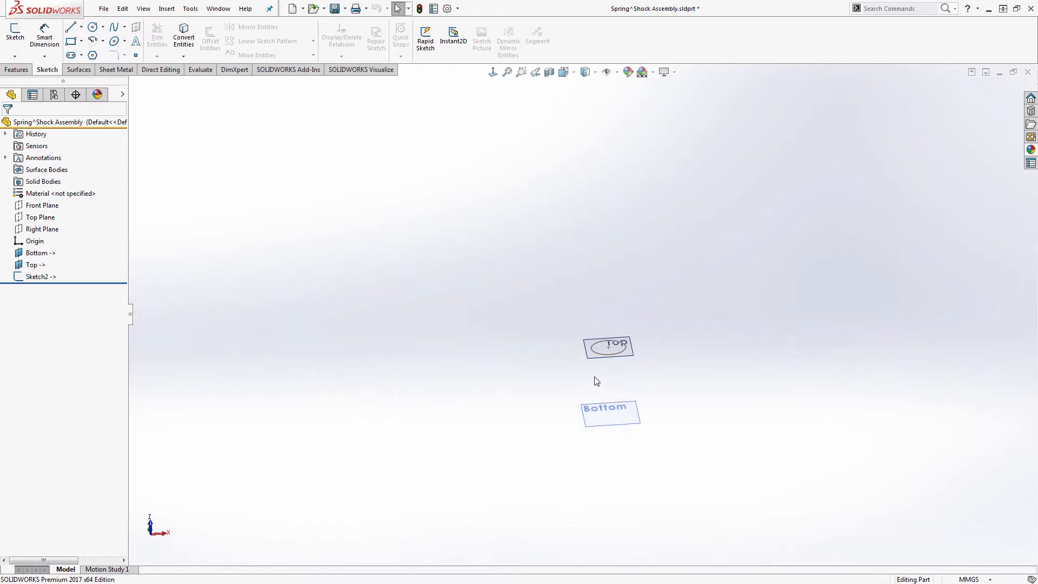
{"action": "scroll", "coordinate": [605, 383], "scroll_direction": "down", "scroll_amount": 2}
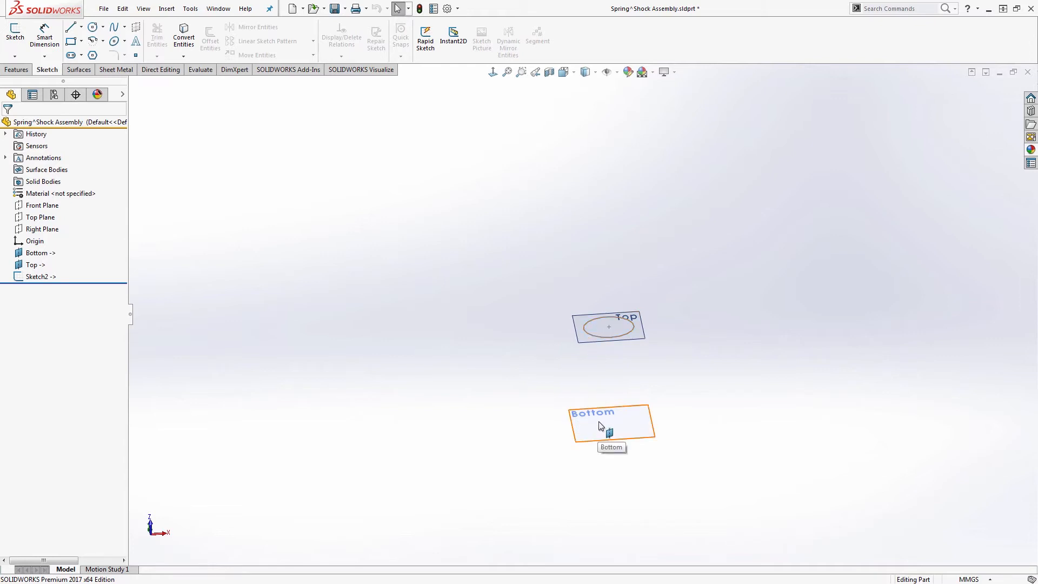
{"action": "middle_click_drag", "start_coordinate": [556, 436], "coordinate": [562, 407]}
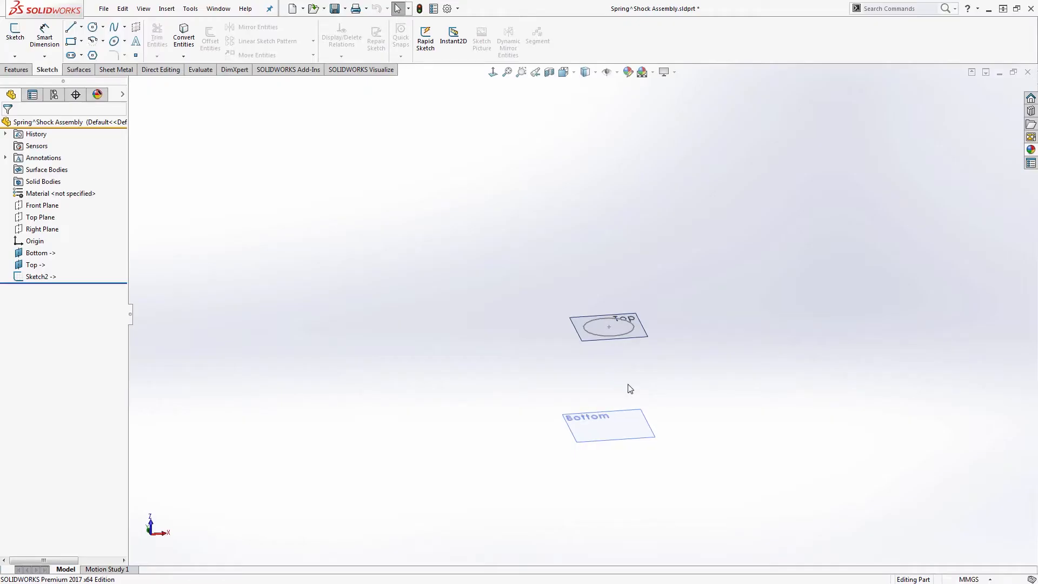
{"action": "scroll", "coordinate": [621, 373], "scroll_direction": "down", "scroll_amount": 4}
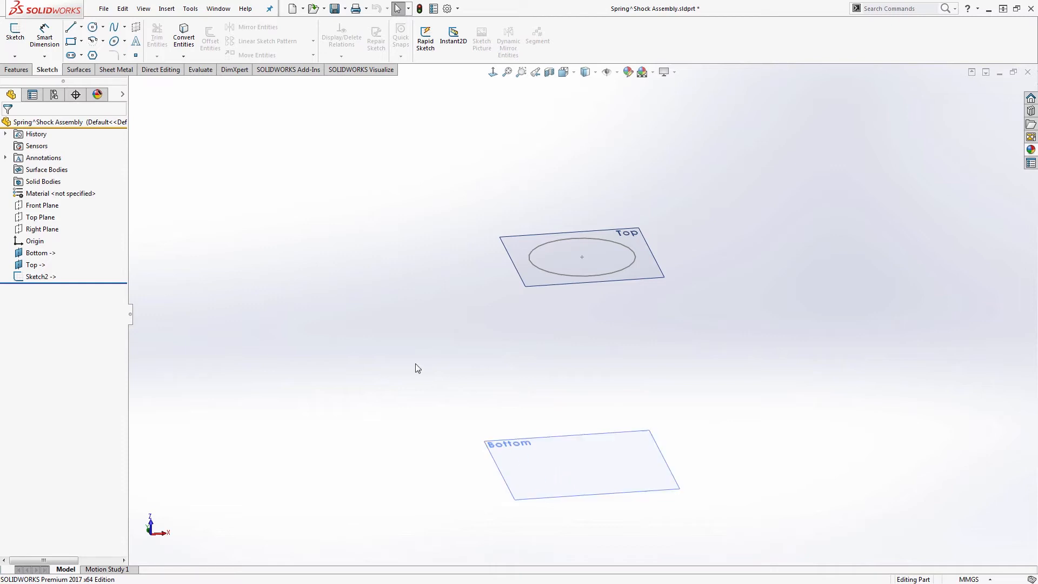
- Extrude the circle on the Top reference plane as a surface, using Up To Surface with the Bottom plane as its end
{"action": "left_click", "coordinate": [69, 75]}
{"action": "right_click", "coordinate": [143, 73]}
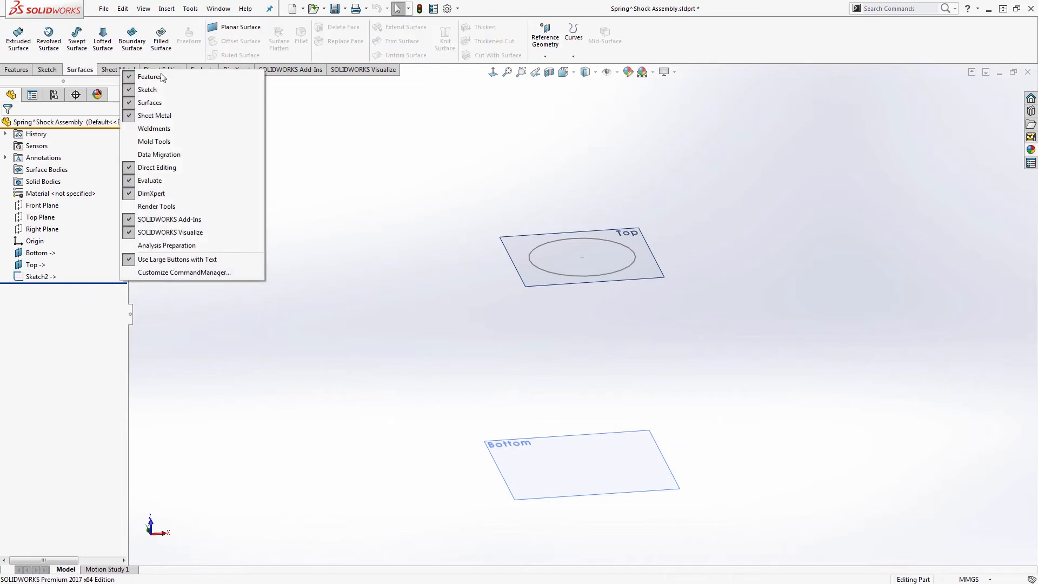
{"action": "left_click", "coordinate": [85, 73]}
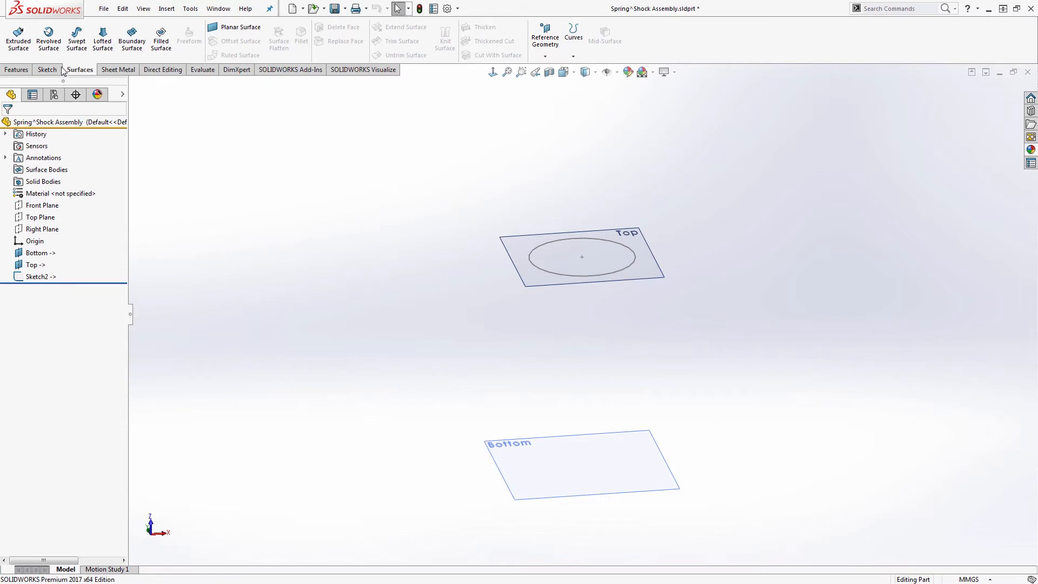
{"action": "left_click", "coordinate": [27, 48]}
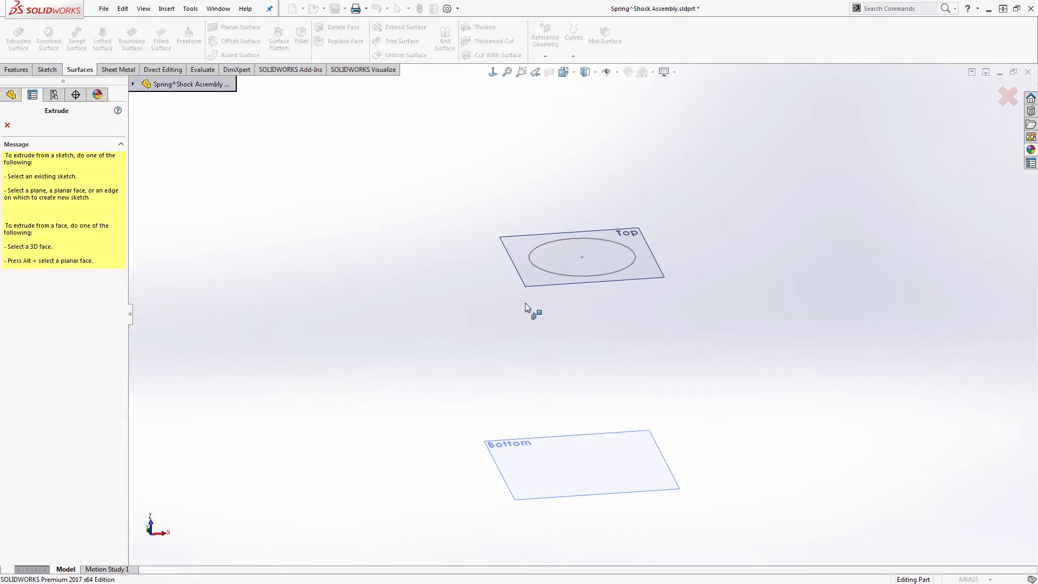
{"action": "left_click", "coordinate": [532, 262]}
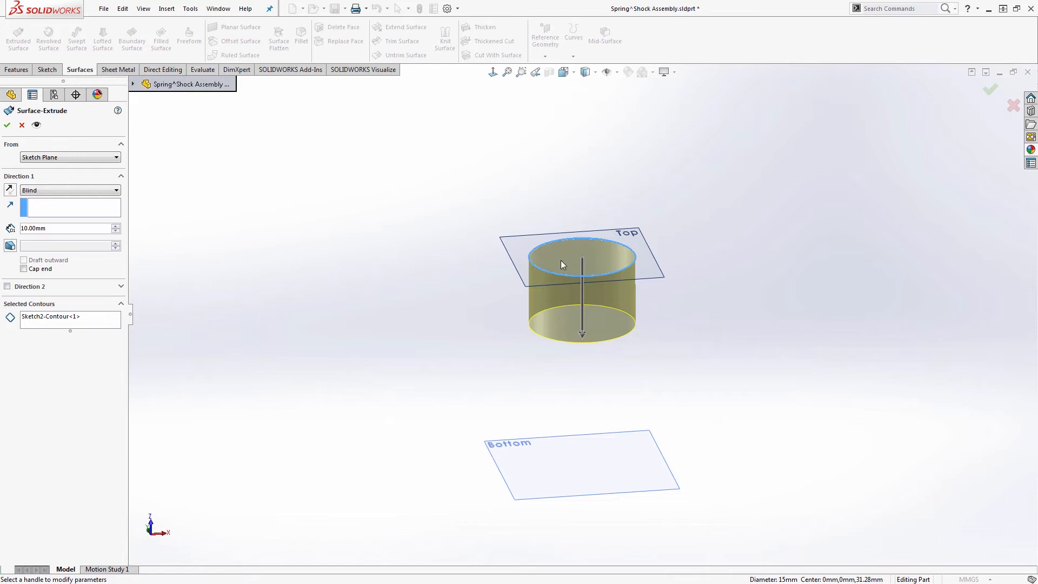
{"action": "left_click", "coordinate": [520, 456]}
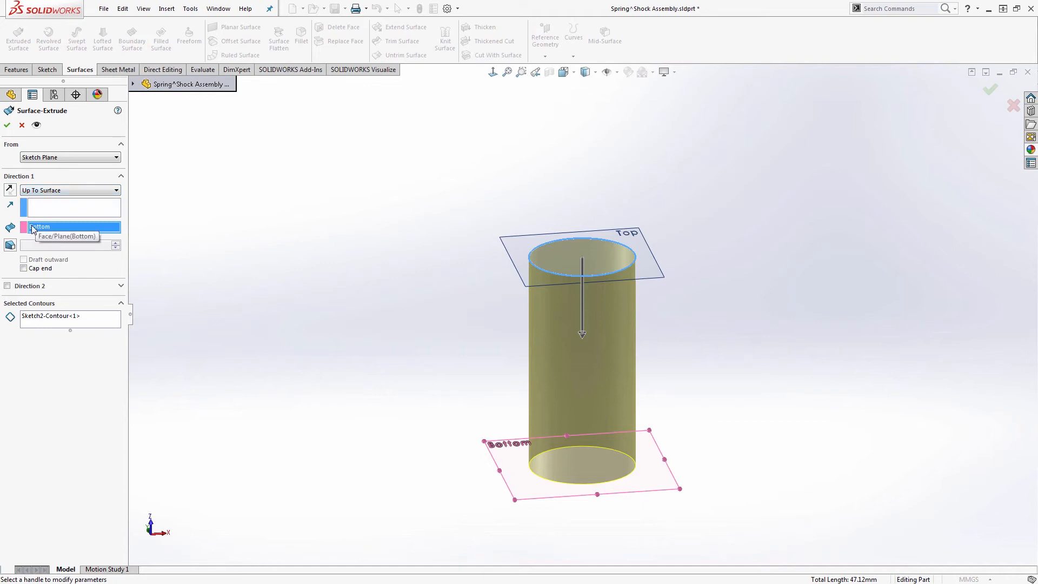
{"action": "left_click", "coordinate": [7, 126]}
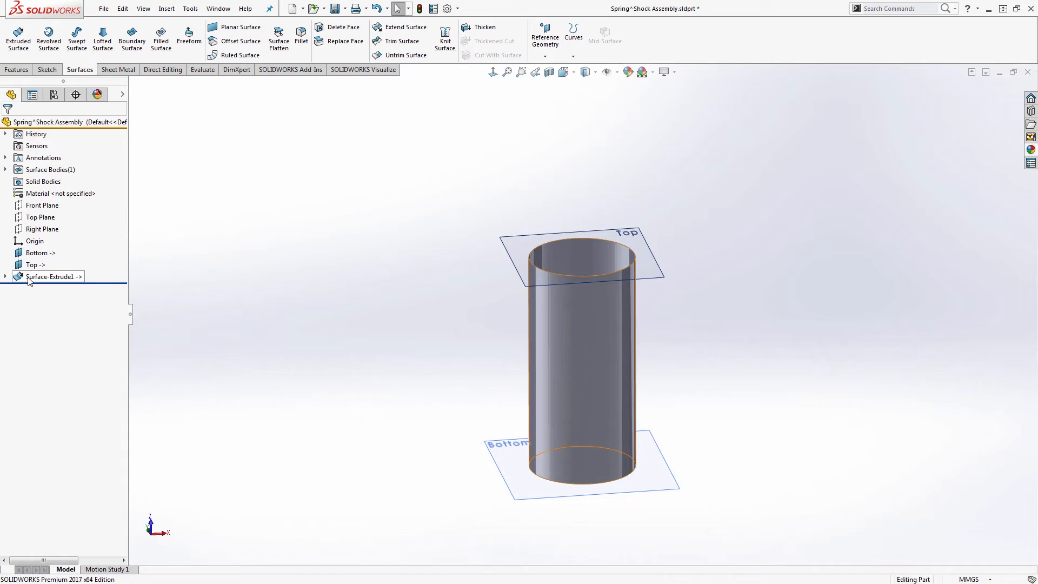
- Sketch a straight line on the default Top Plane along the cylinder's axis, from the origin to the Top reference plane, and exit the sketch
{"action": "left_click", "coordinate": [29, 221]}
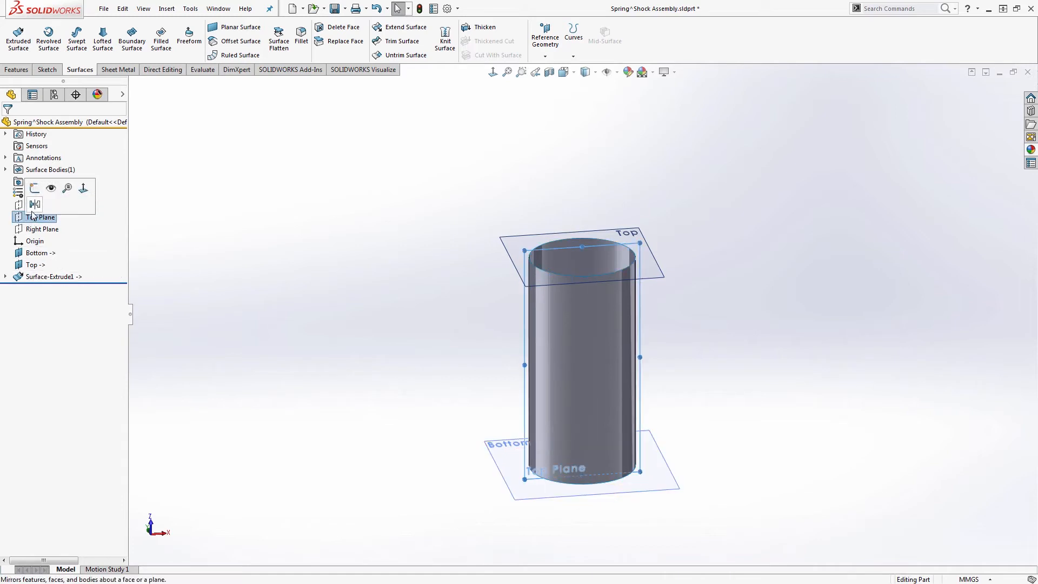
{"action": "left_click", "coordinate": [35, 190]}
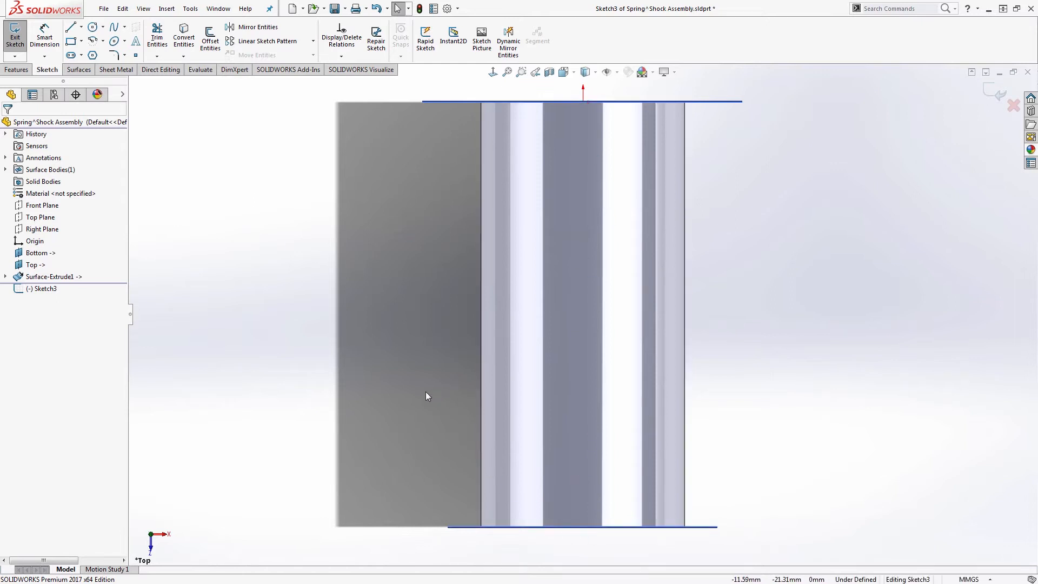
{"action": "key", "text": "s"}
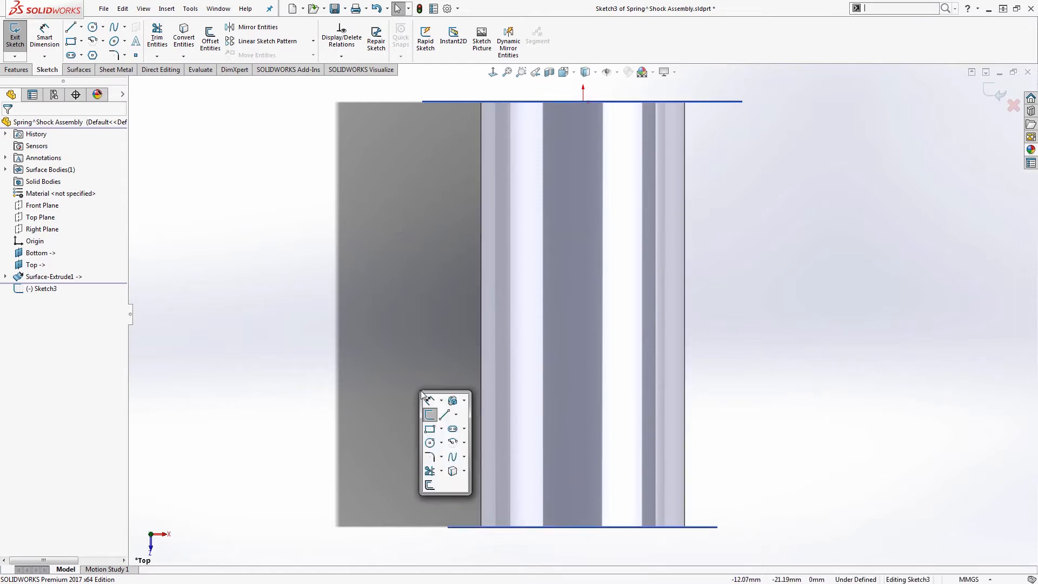
{"action": "left_click", "coordinate": [446, 414]}
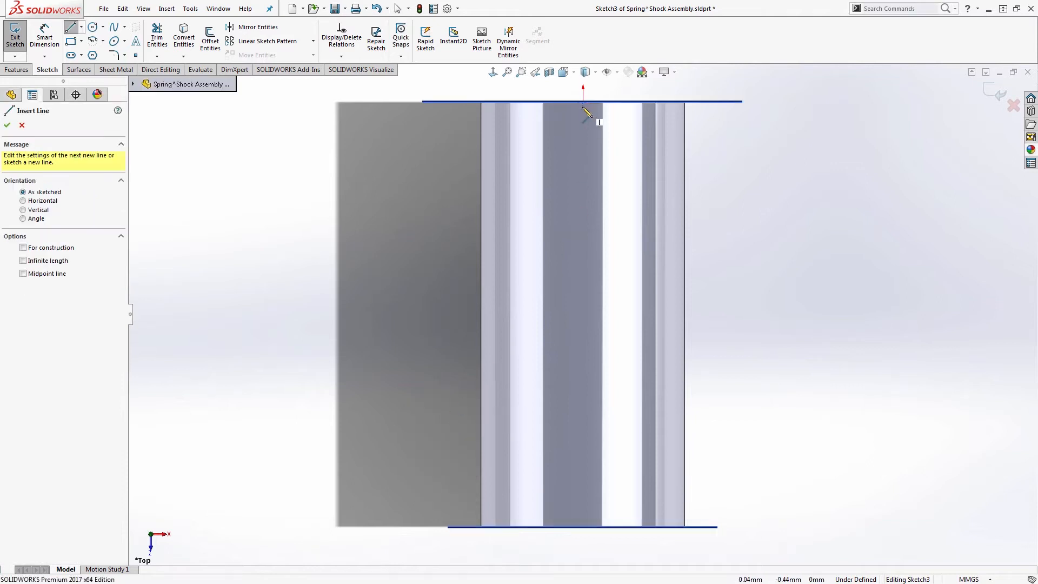
{"action": "left_click", "coordinate": [583, 102]}
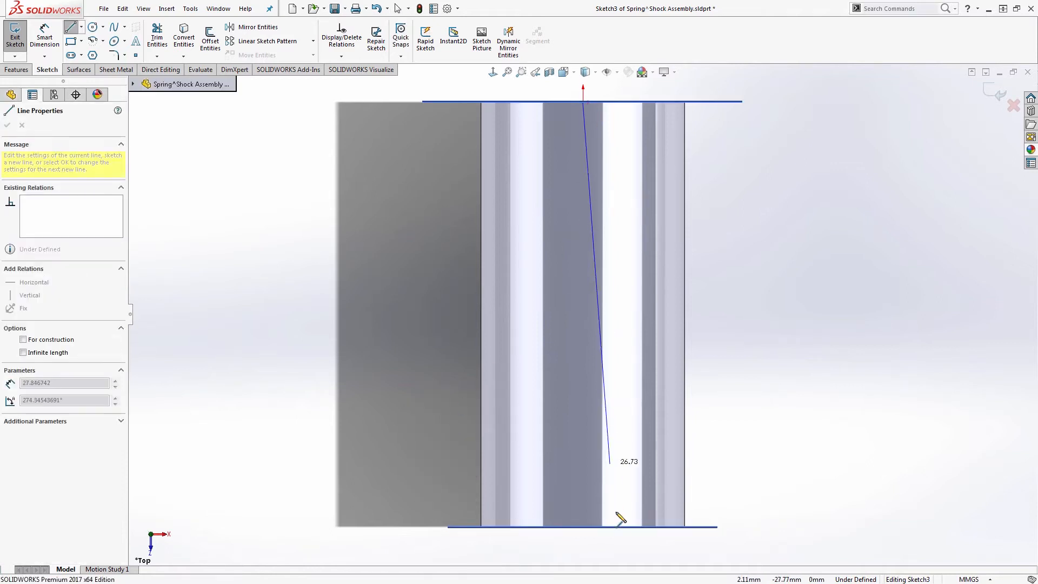
{"action": "left_click", "coordinate": [583, 526]}
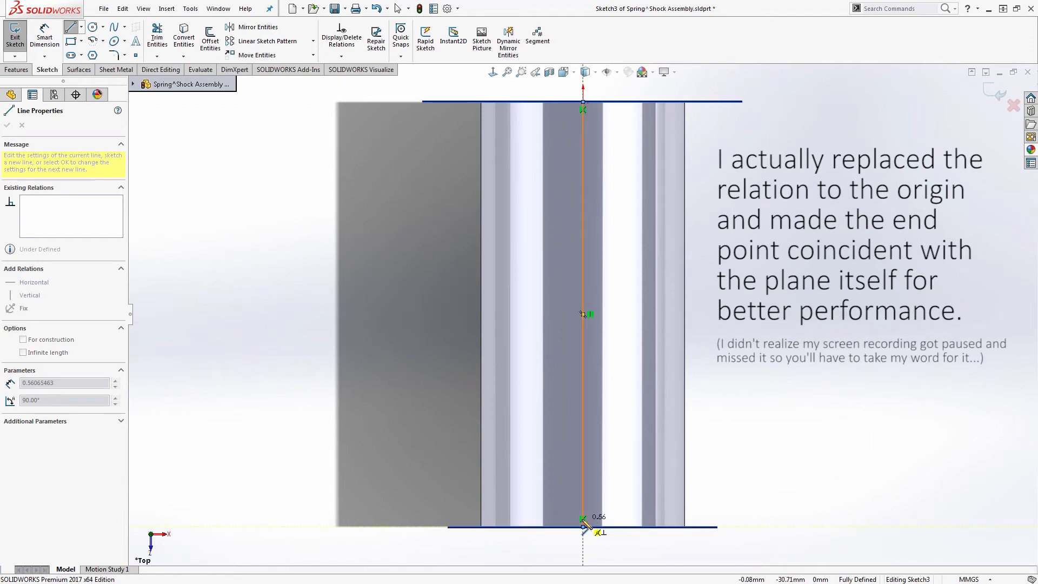
{"action": "key", "text": "Escape"}
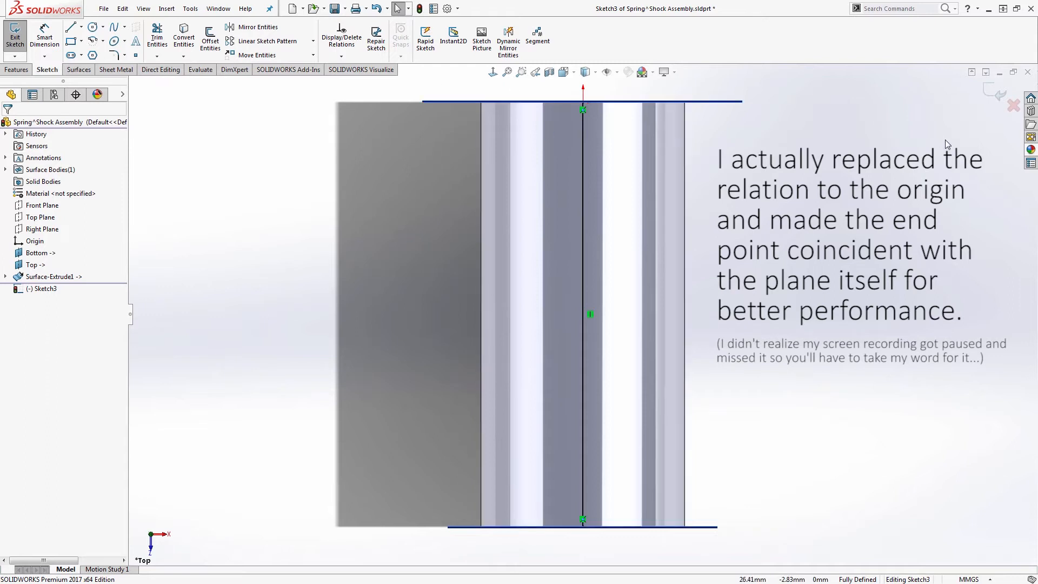
{"action": "left_click", "coordinate": [987, 97]}
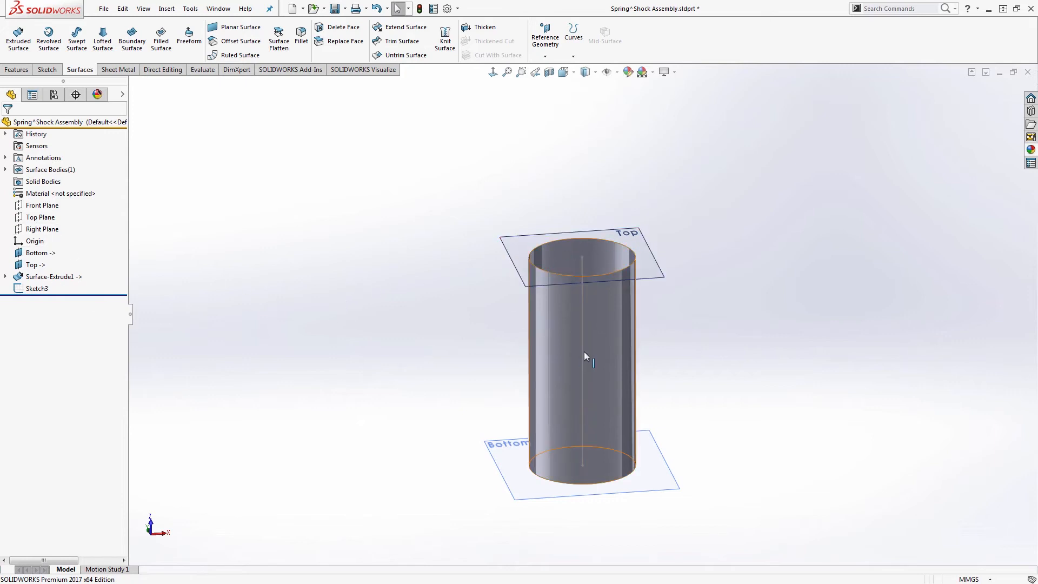
- Sketch a horizontal line on the Top reference plane from the origin out to the cylinder's circular edge, and exit the sketch
{"action": "left_click", "coordinate": [523, 243]}
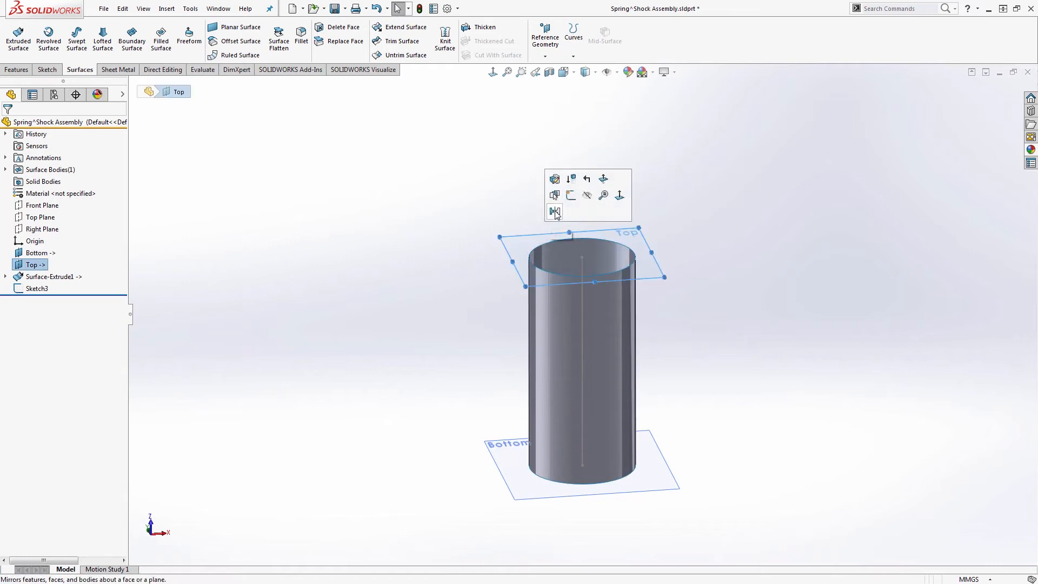
{"action": "left_click", "coordinate": [571, 197]}
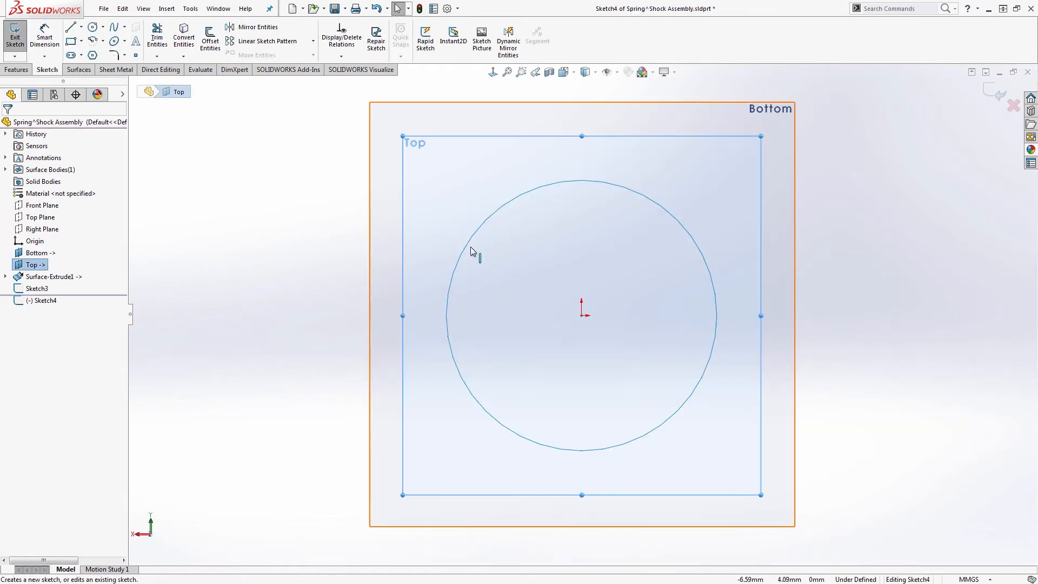
{"action": "key", "text": "s"}
{"action": "left_click", "coordinate": [488, 272]}
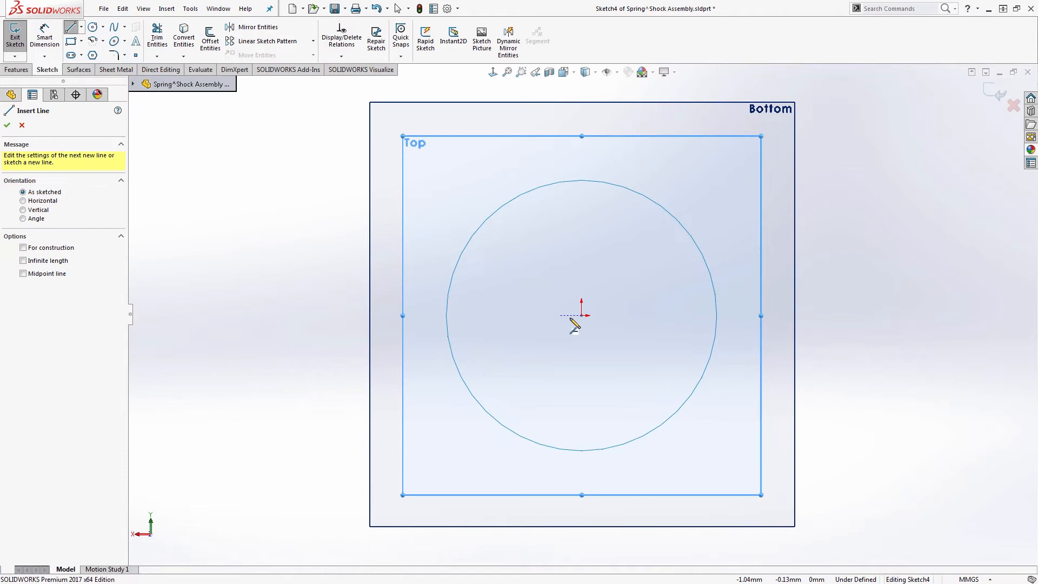
{"action": "left_click", "coordinate": [581, 316]}
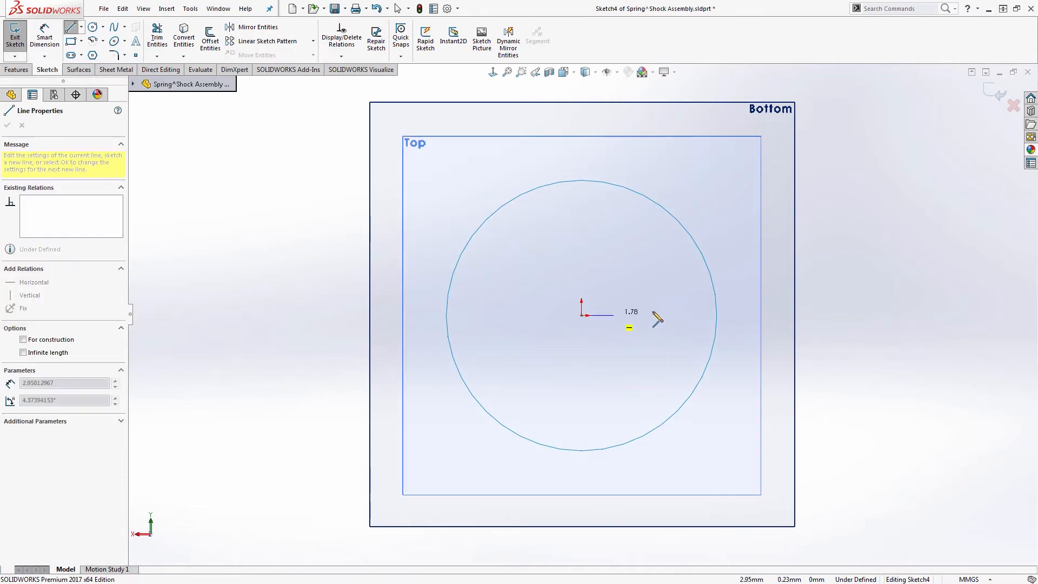
{"action": "left_click", "coordinate": [717, 315]}
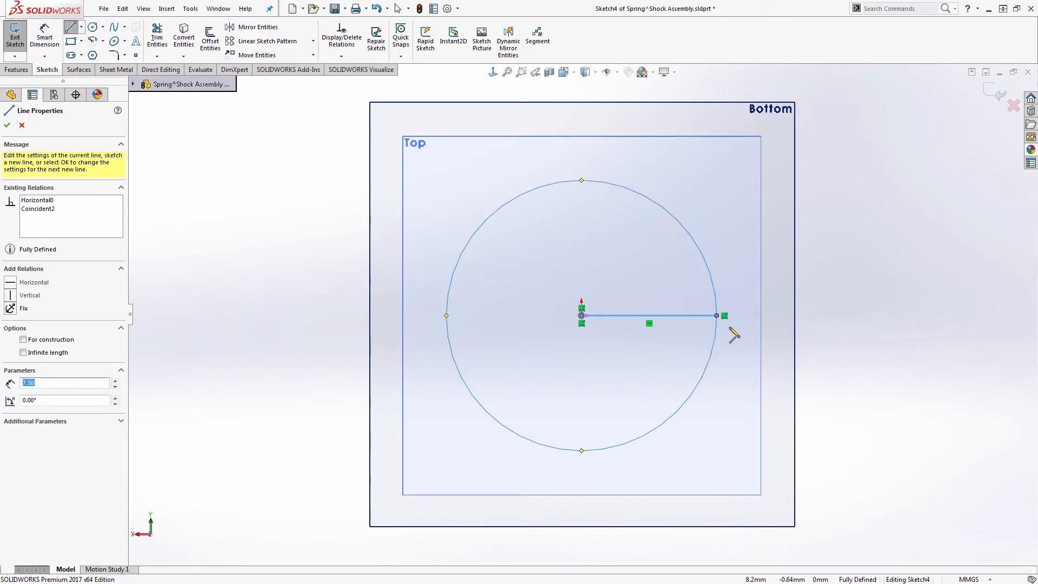
{"action": "left_click", "coordinate": [992, 93]}
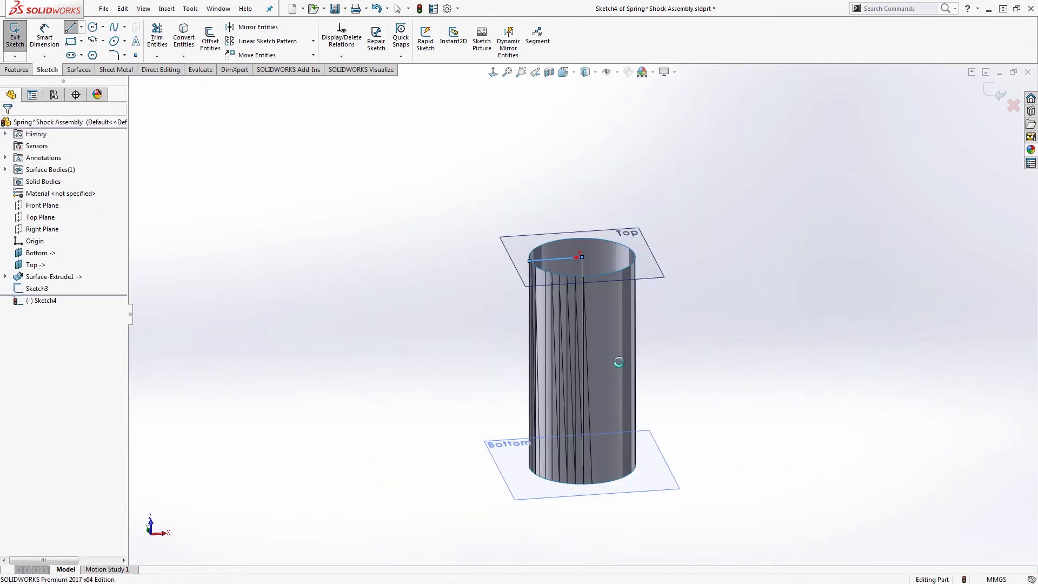
- Start a Surface Sweep using the horizontal line on the Top reference plane as the profile and the line along the cylinder's axis as the path
{"action": "left_click", "coordinate": [387, 355]}
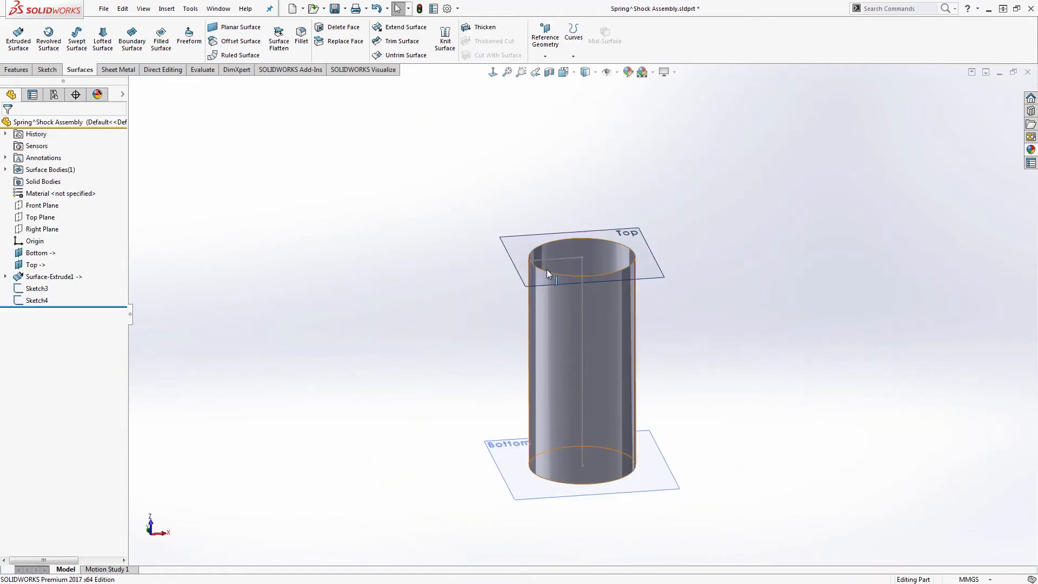
{"action": "left_click", "coordinate": [566, 322]}
{"action": "left_click", "coordinate": [77, 36]}
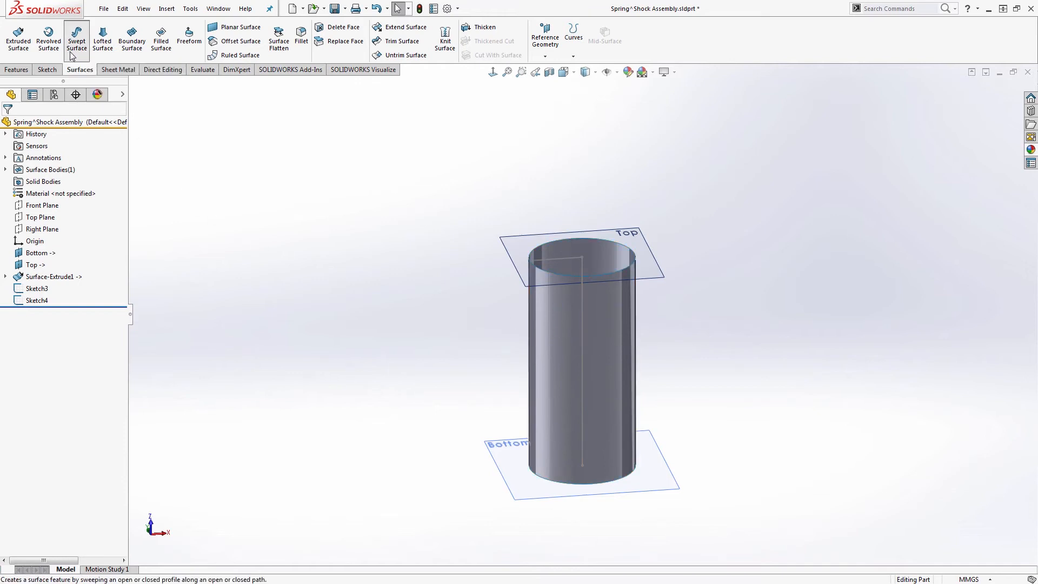
{"action": "left_click", "coordinate": [550, 259]}
{"action": "left_click", "coordinate": [583, 325]}
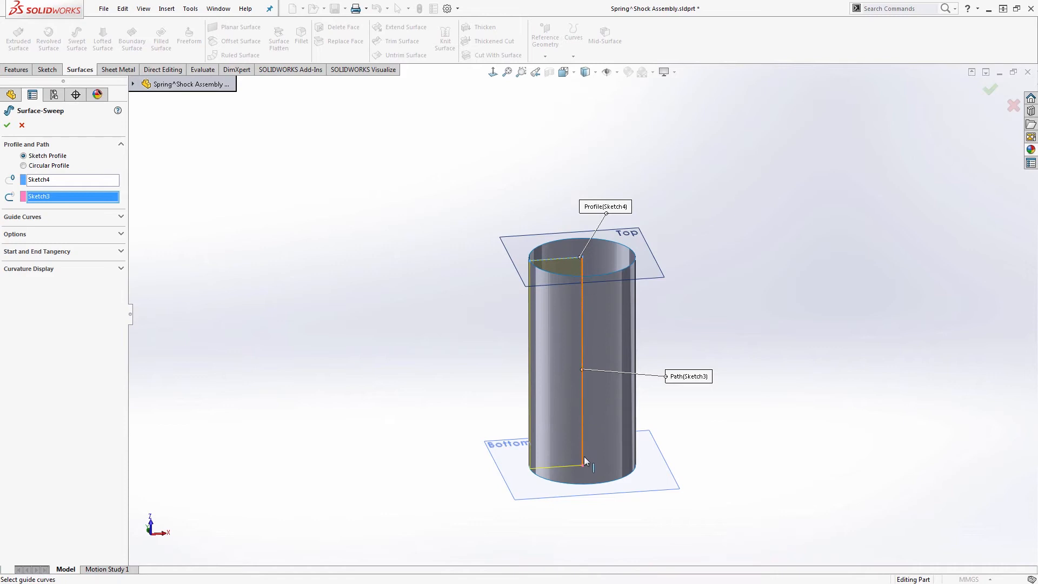
- Set the surface sweep's profile twist to Specify Twist Value, controlled by revolutions with 5 turns, and create the surface
{"action": "left_click", "coordinate": [18, 237]}
{"action": "left_click", "coordinate": [45, 280]}
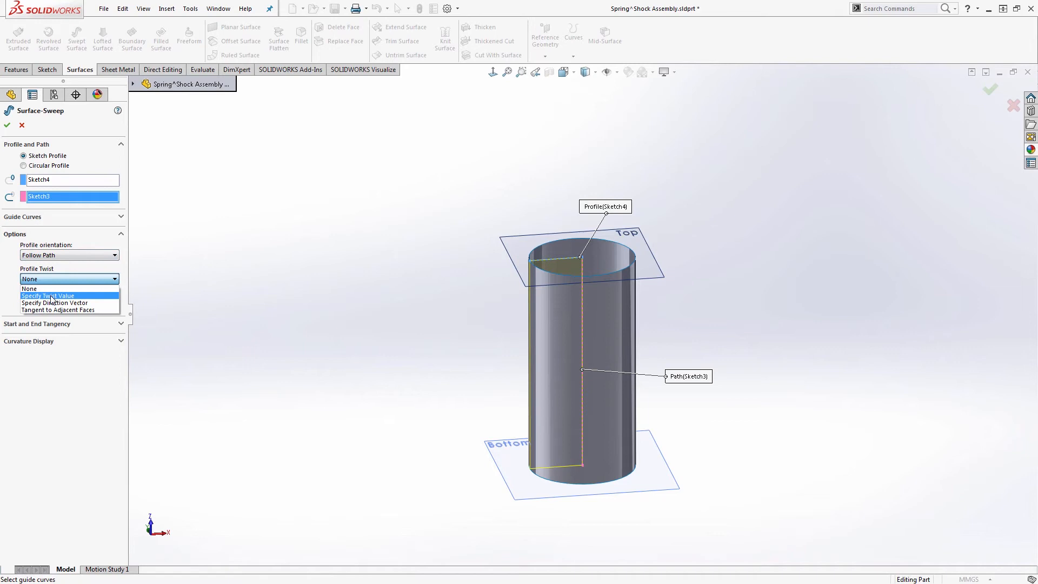
{"action": "left_click", "coordinate": [52, 296]}
{"action": "left_click", "coordinate": [54, 285]}
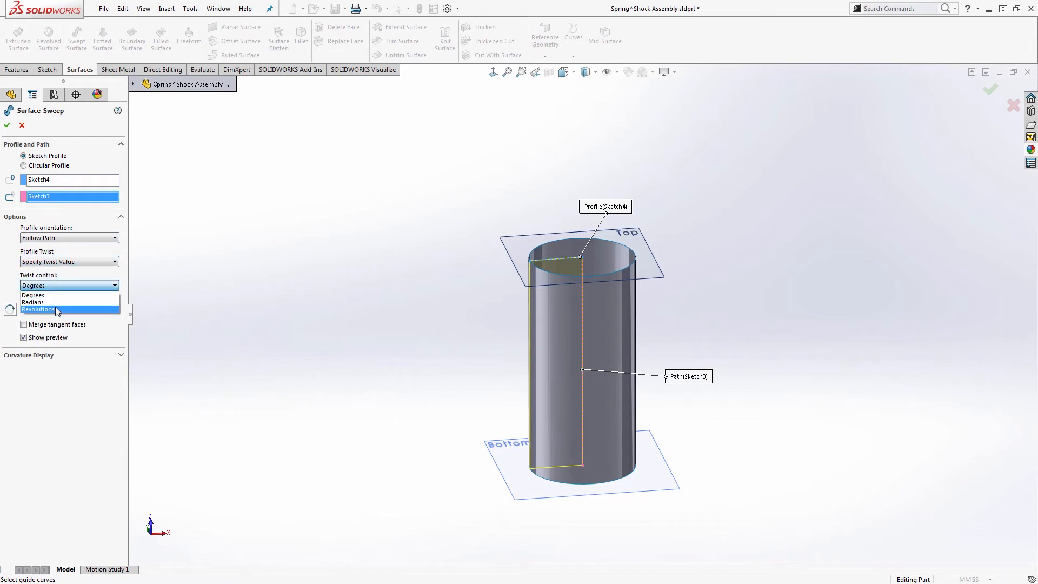
{"action": "left_click", "coordinate": [57, 309]}
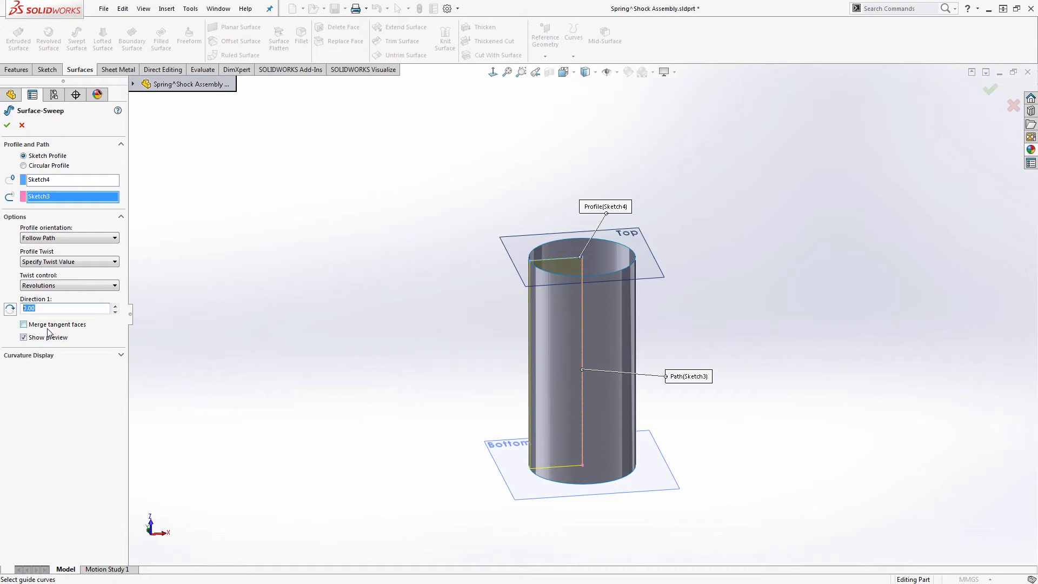
{"action": "key", "text": "Return"}
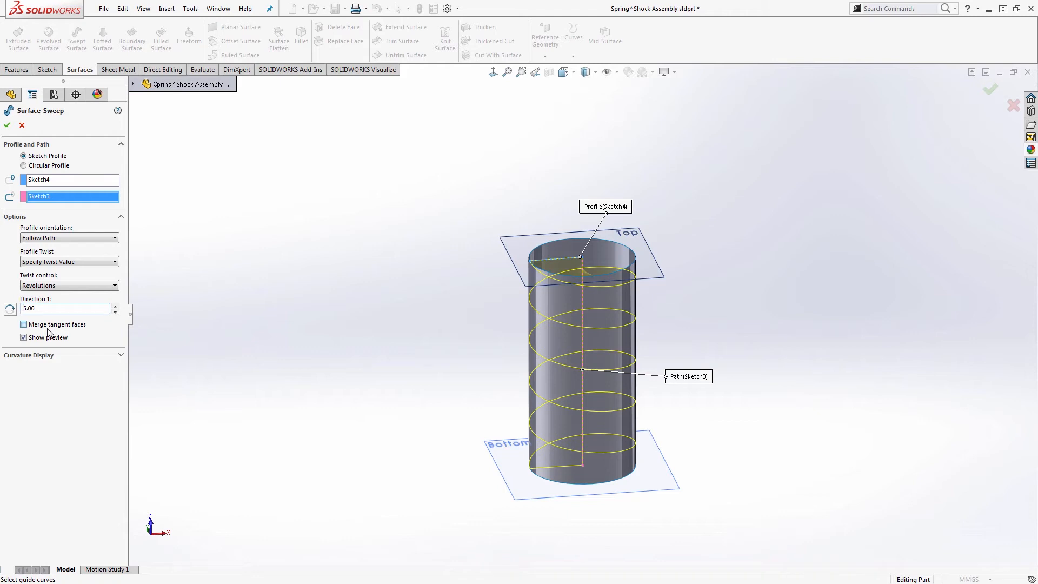
{"action": "left_click", "coordinate": [7, 125]}
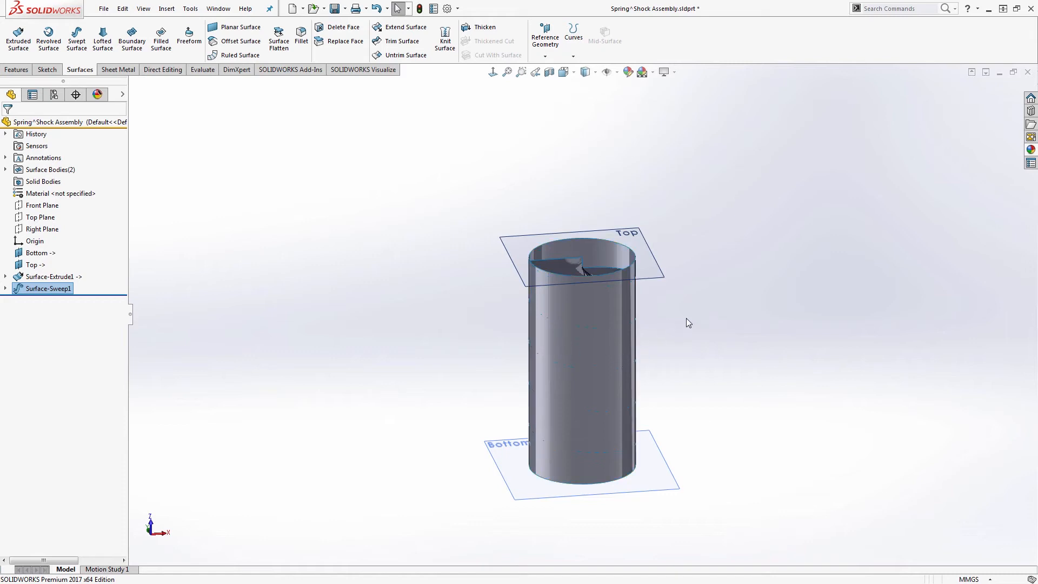
- Create a 3D sketch Intersection Curve between the Surface-Extrude1 and Surface-Sweep1 surface bodies
{"action": "left_click", "coordinate": [620, 330]}
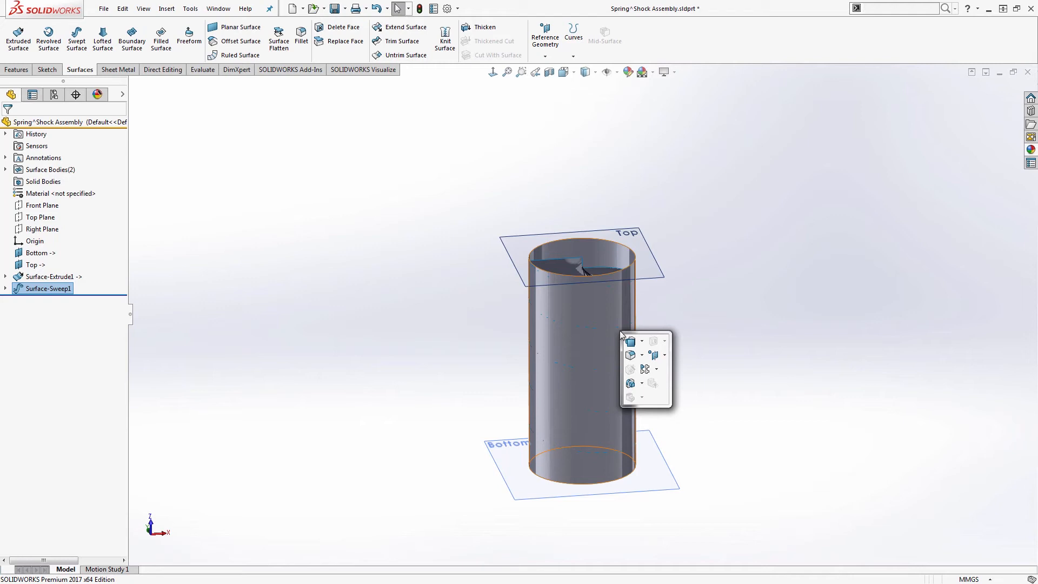
{"action": "type", "text": "sect"}
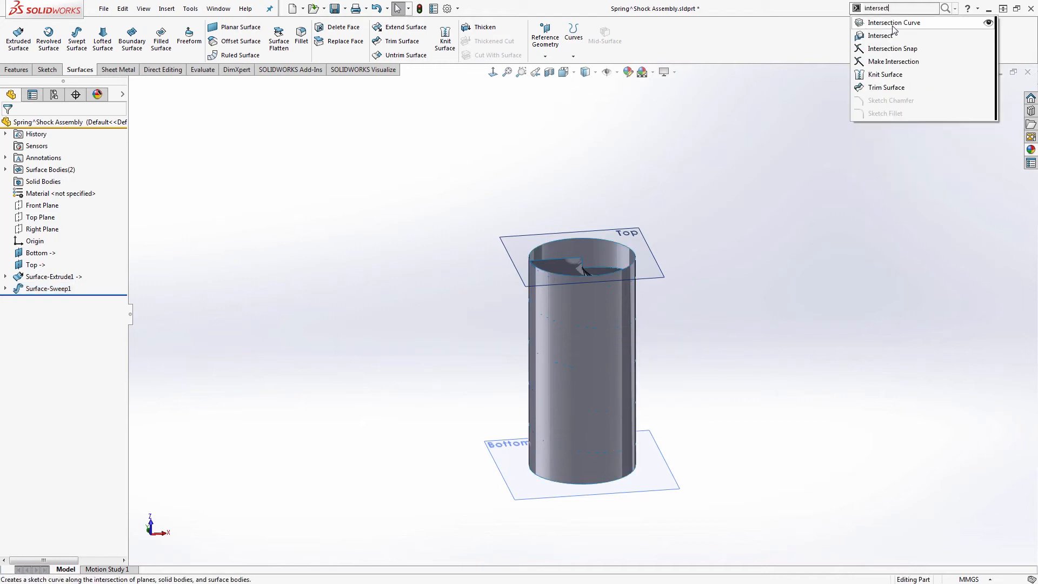
{"action": "left_click", "coordinate": [893, 23]}
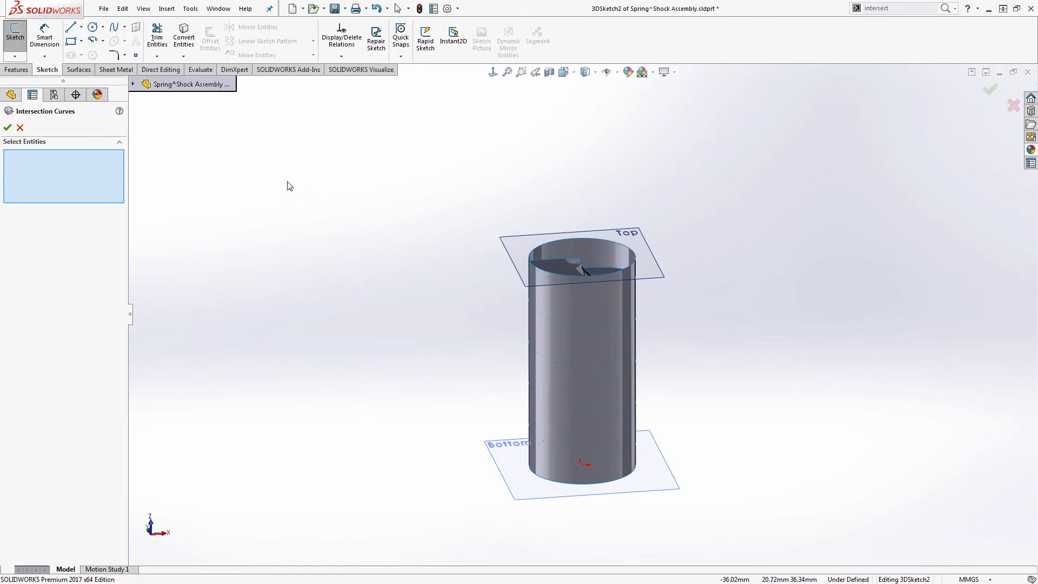
{"action": "left_click", "coordinate": [134, 85]}
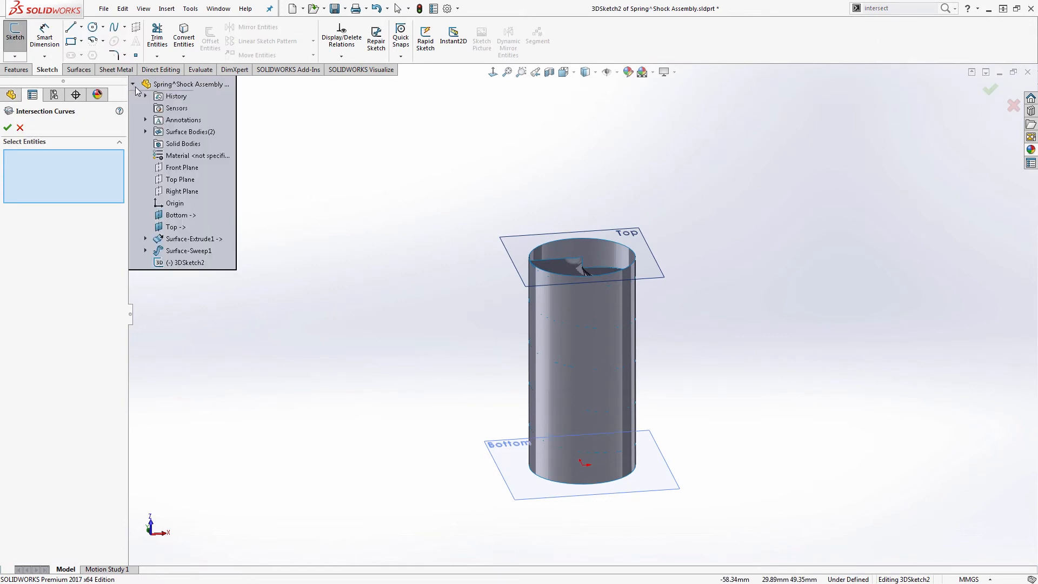
{"action": "left_click", "coordinate": [145, 131]}
{"action": "left_click", "coordinate": [192, 144]}
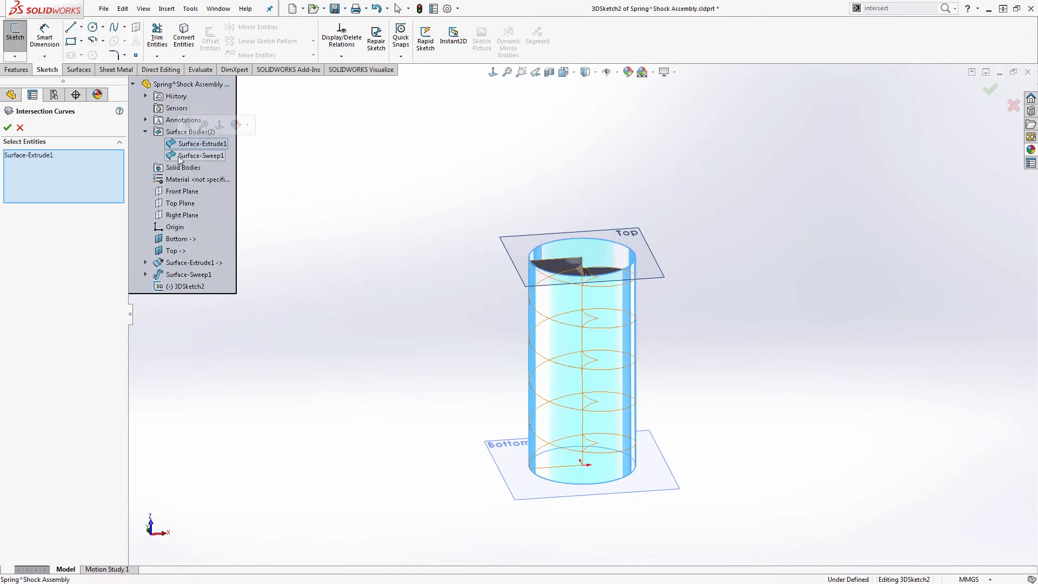
{"action": "left_click", "coordinate": [194, 156]}
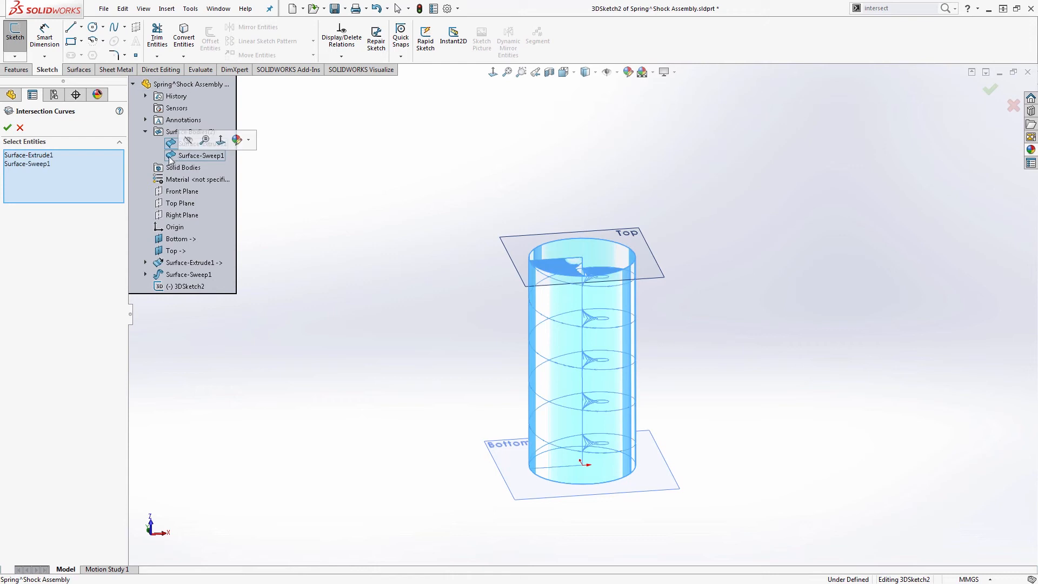
{"action": "left_click", "coordinate": [8, 127]}
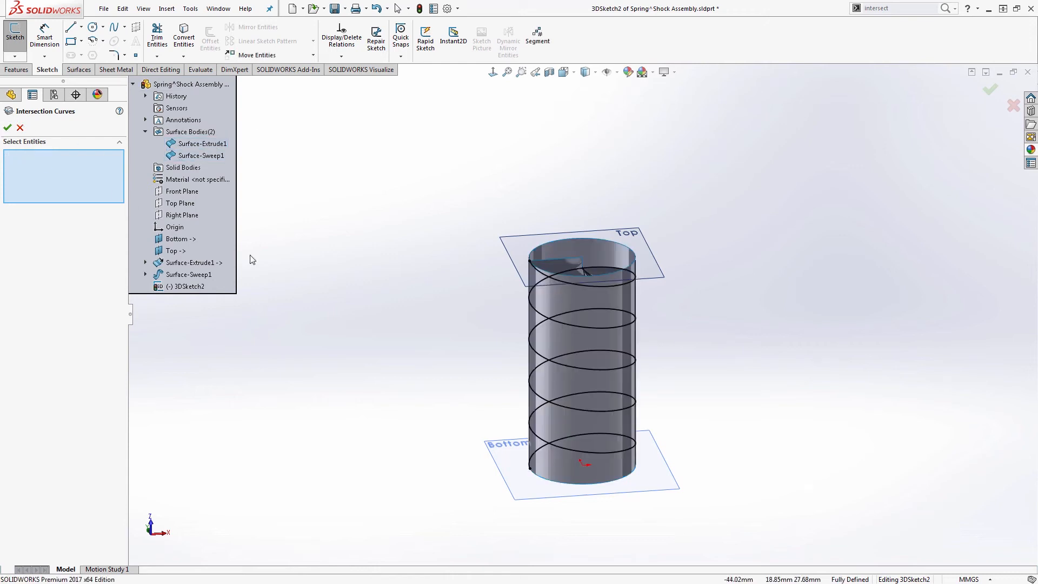
{"action": "left_click", "coordinate": [20, 127]}
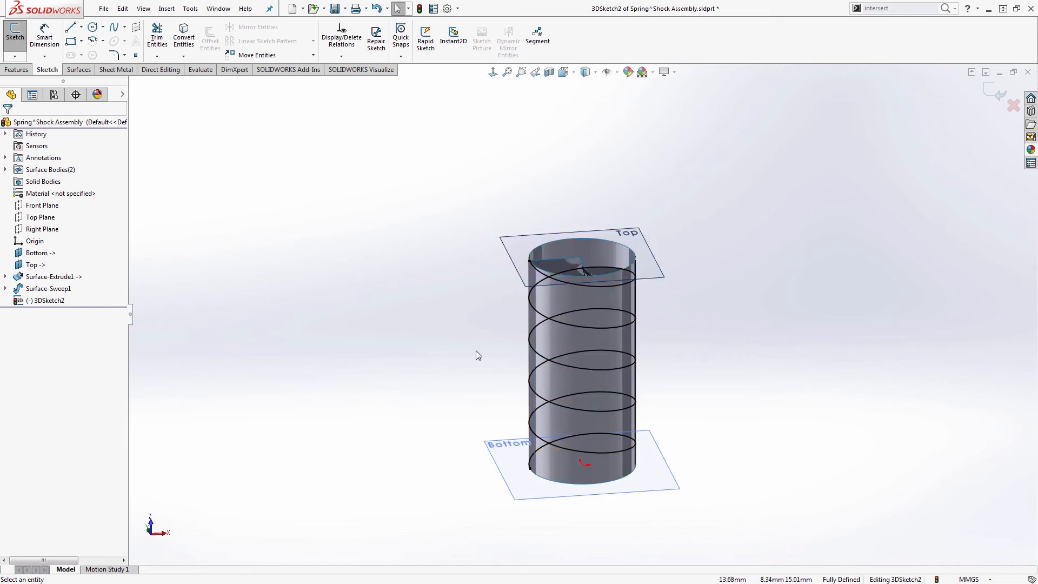
- Delete the extruded cylinder and twisted sweep surface bodies, leaving the helical curve sketch
{"action": "left_click", "coordinate": [5, 169]}
{"action": "left_click", "coordinate": [54, 184]}
{"action": "left_click", "coordinate": [48, 194], "text": "ctrl"}
{"action": "key", "text": "Delete"}
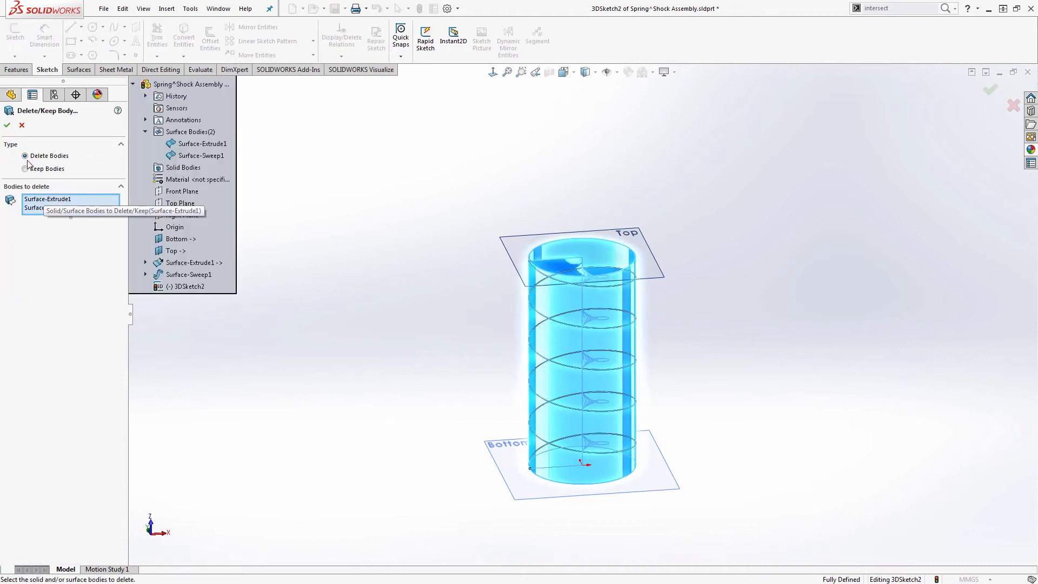
{"action": "left_click", "coordinate": [7, 124]}
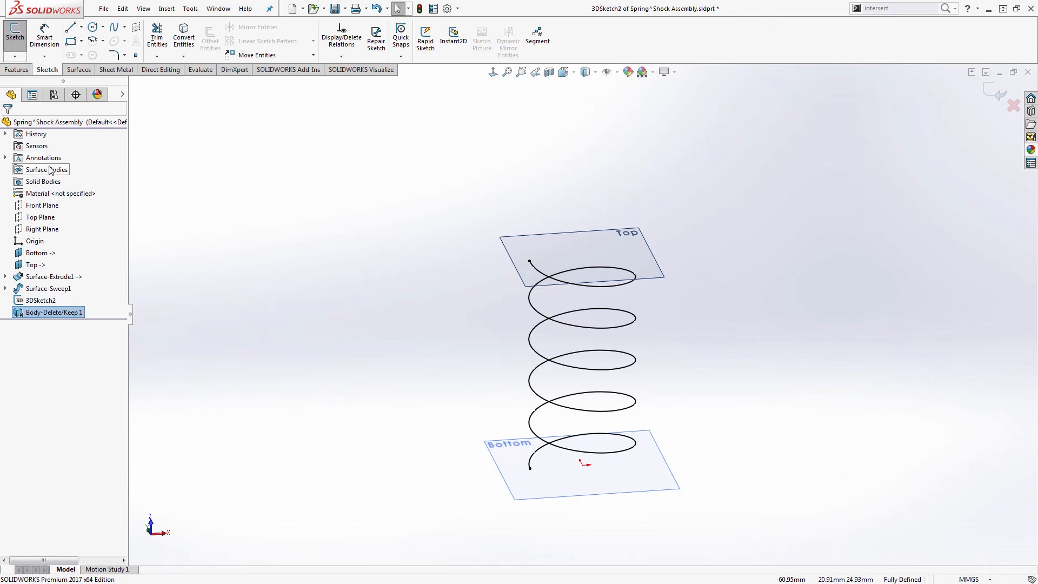
{"action": "left_click", "coordinate": [195, 252]}
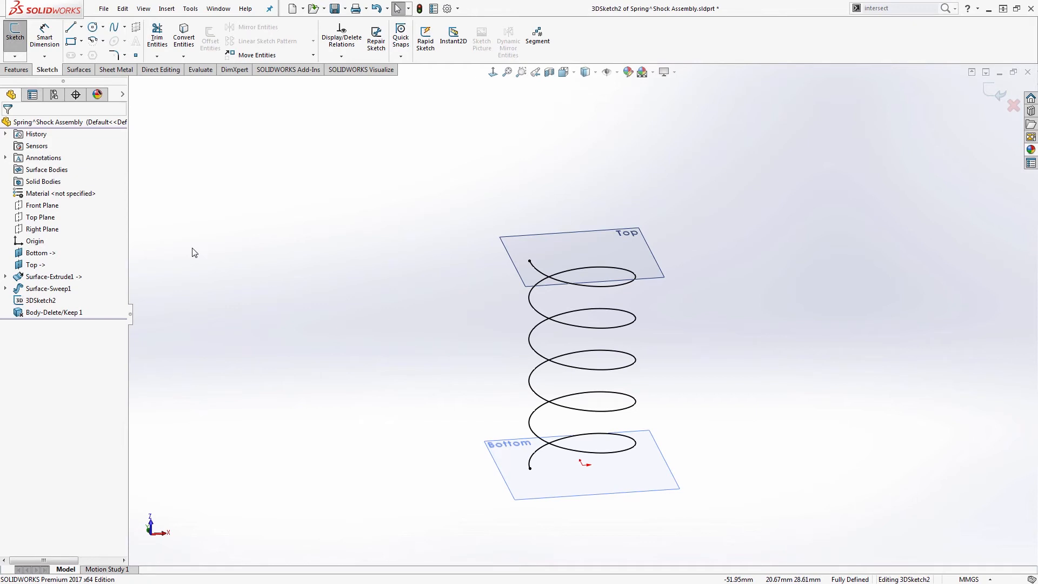
- Create a Swept Boss/Base with a 1.5 mm diameter circular profile along the helical 3D sketch
{"action": "left_click", "coordinate": [16, 70]}
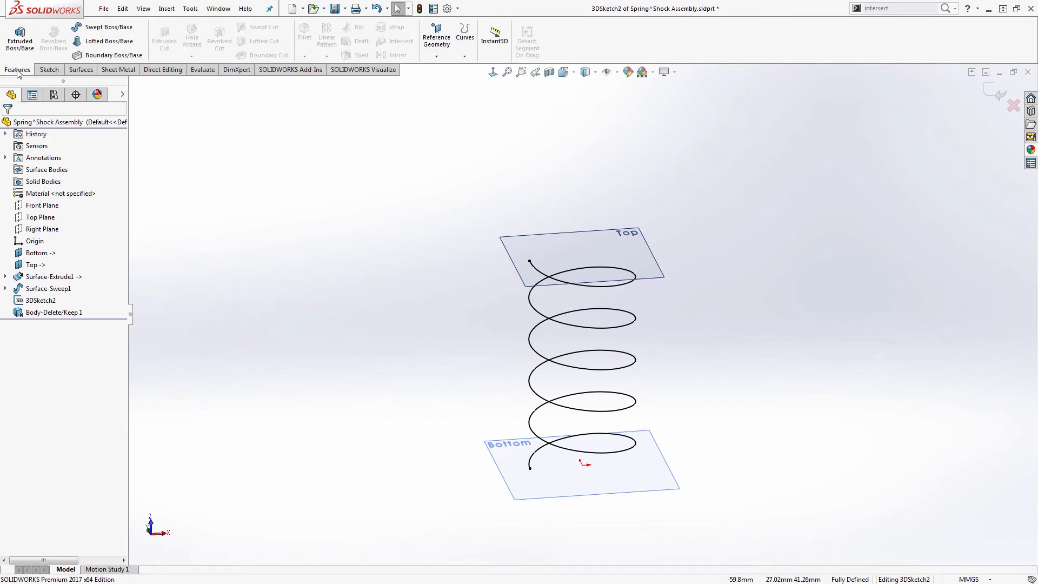
{"action": "left_click", "coordinate": [105, 28]}
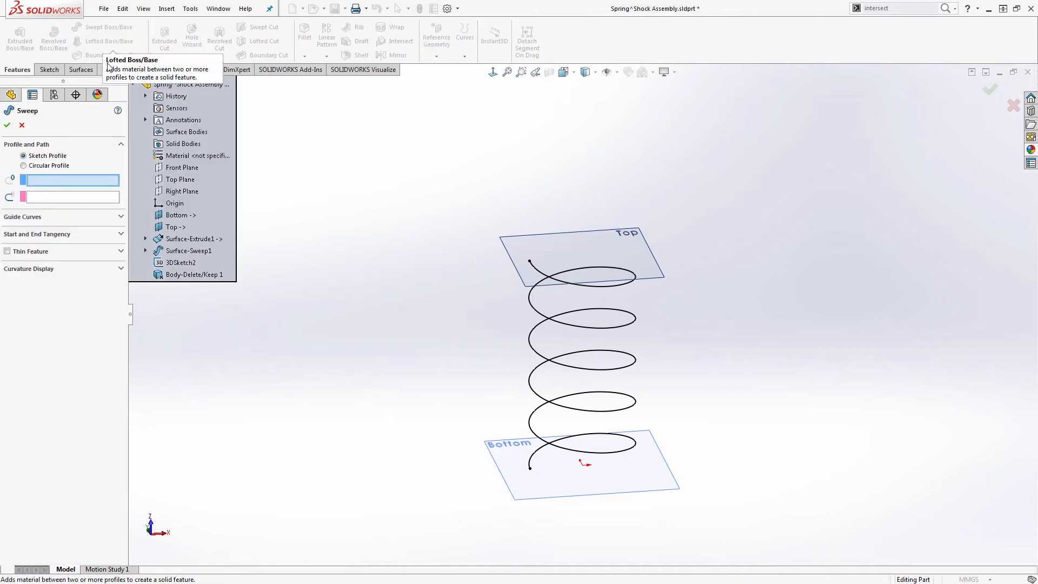
{"action": "left_click", "coordinate": [29, 167]}
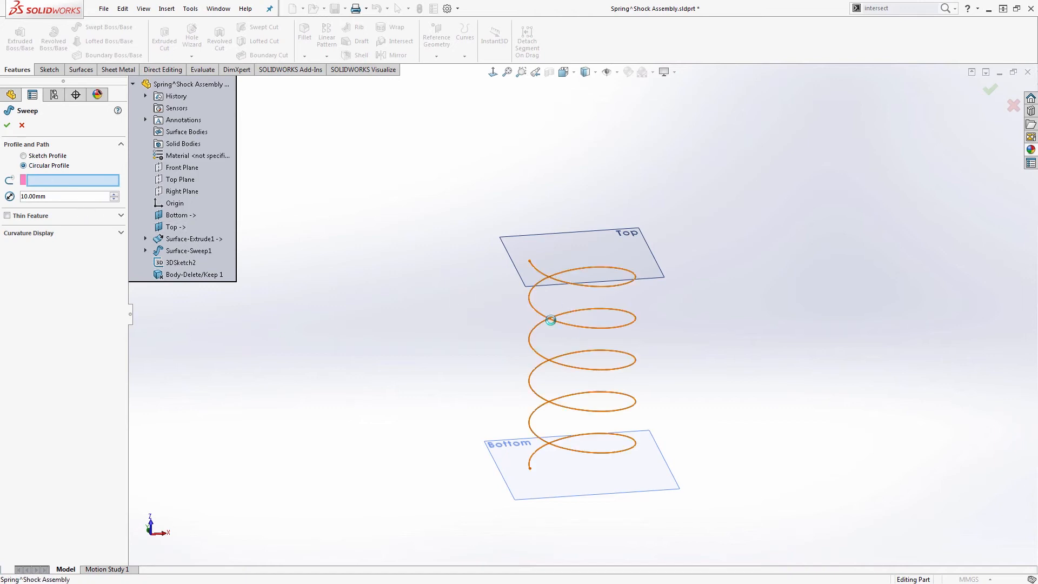
{"action": "left_click", "coordinate": [551, 320]}
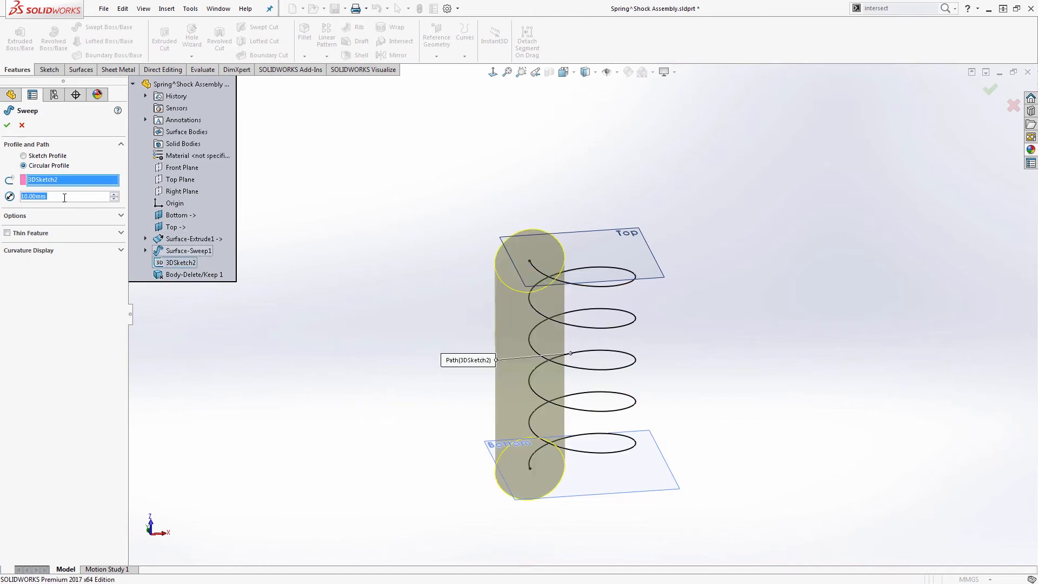
{"action": "type", "text": "1.5"}
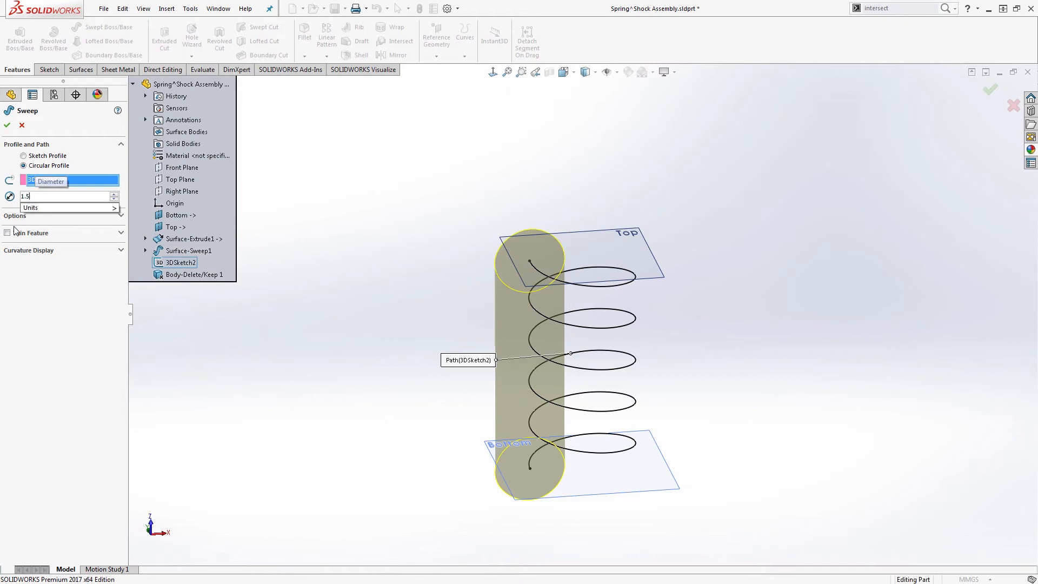
{"action": "key", "text": "Return"}
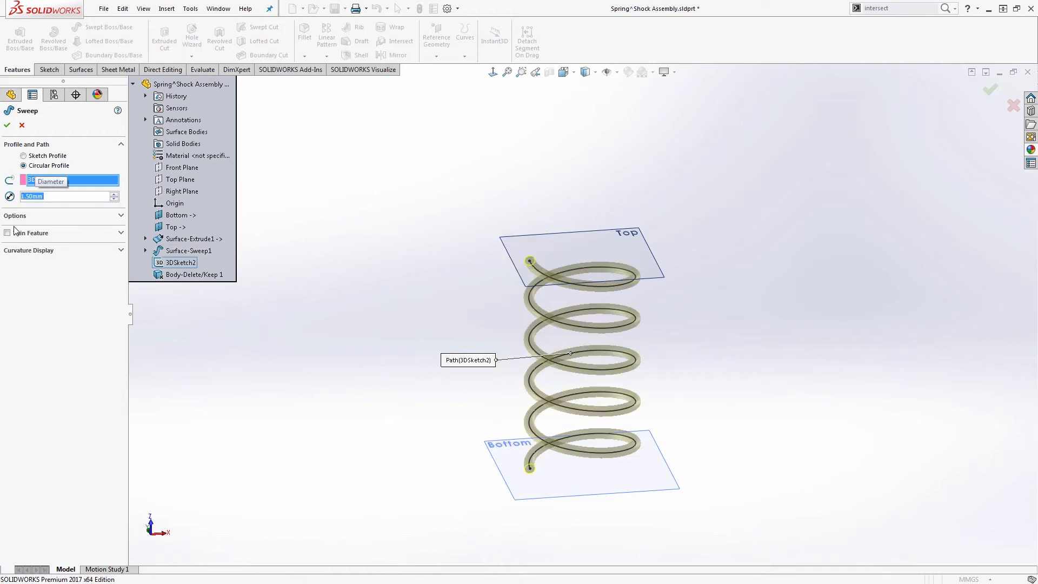
{"action": "left_click", "coordinate": [7, 125]}
{"action": "middle_click_drag", "start_coordinate": [452, 461], "coordinate": [457, 426]}
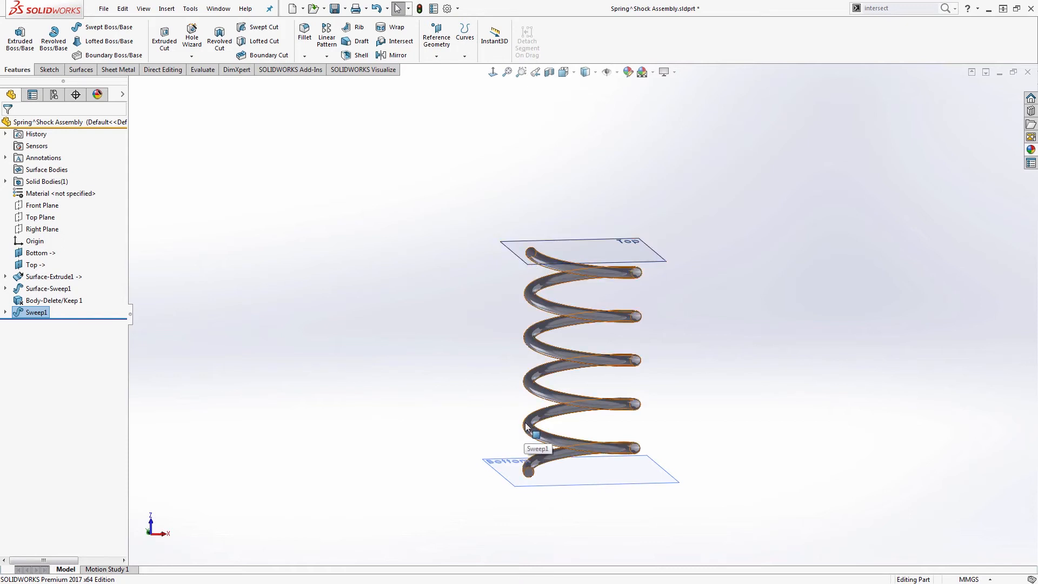
- Trim the upper end of the spring flat with a Cut With Surface at the Top reference plane
{"action": "left_click", "coordinate": [79, 71]}
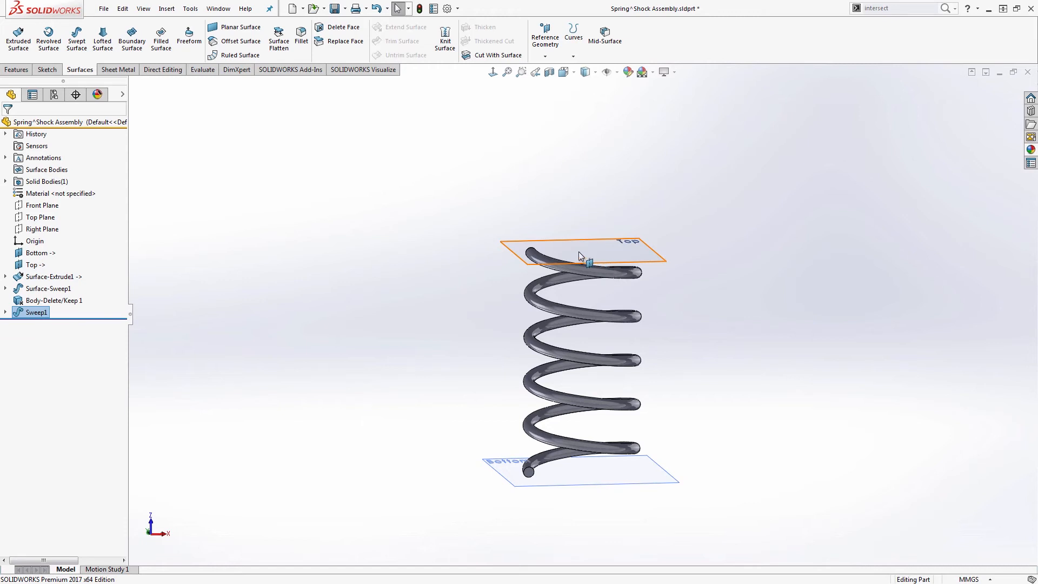
{"action": "left_click", "coordinate": [498, 56]}
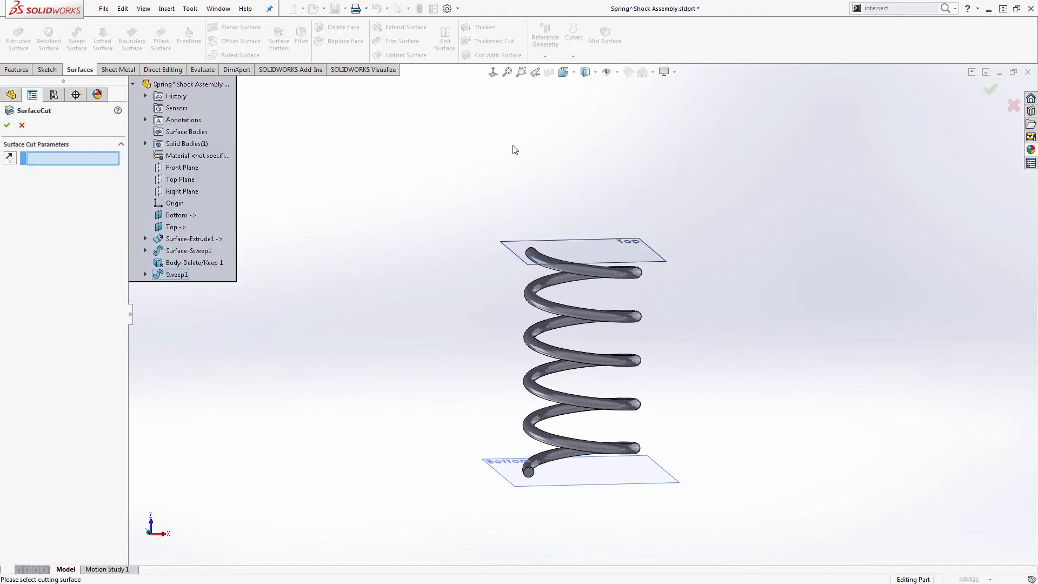
{"action": "left_click", "coordinate": [565, 254]}
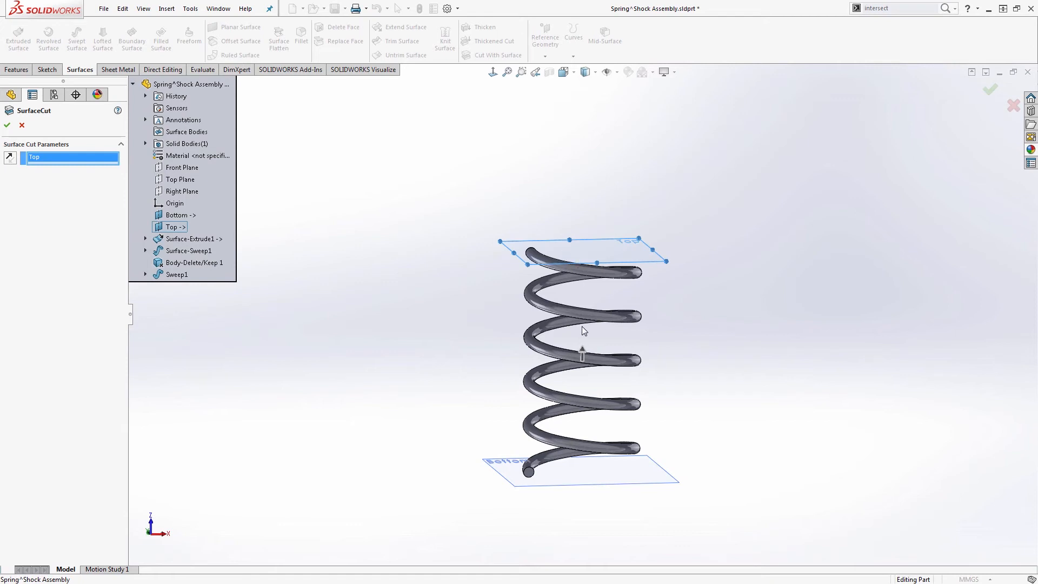
{"action": "left_click", "coordinate": [6, 125]}
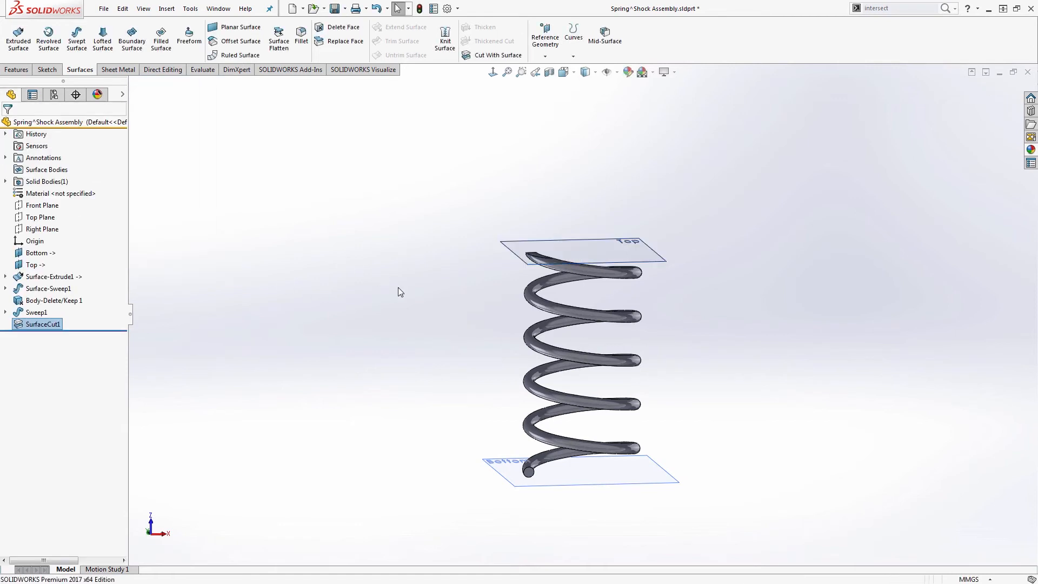
- Trim the lower end of the spring flat with a Cut With Surface at the Bottom reference plane
{"action": "left_click", "coordinate": [489, 55]}
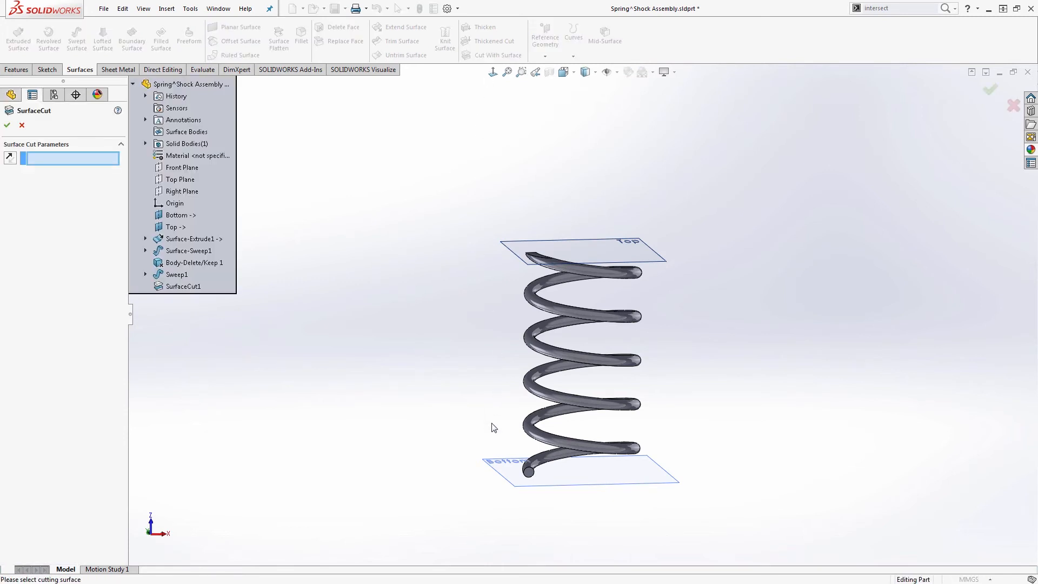
{"action": "left_click", "coordinate": [511, 469]}
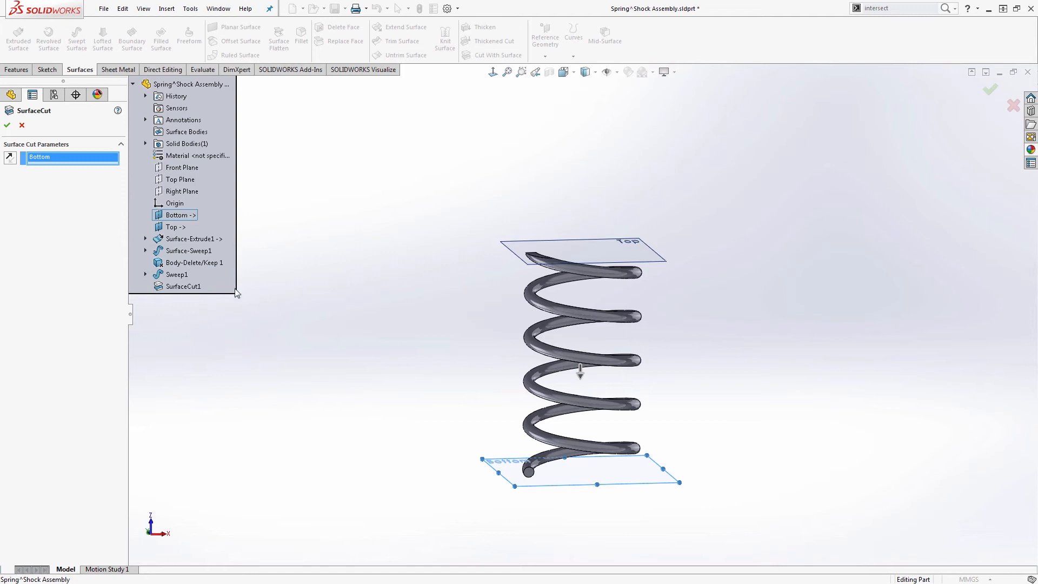
{"action": "left_click", "coordinate": [7, 125]}
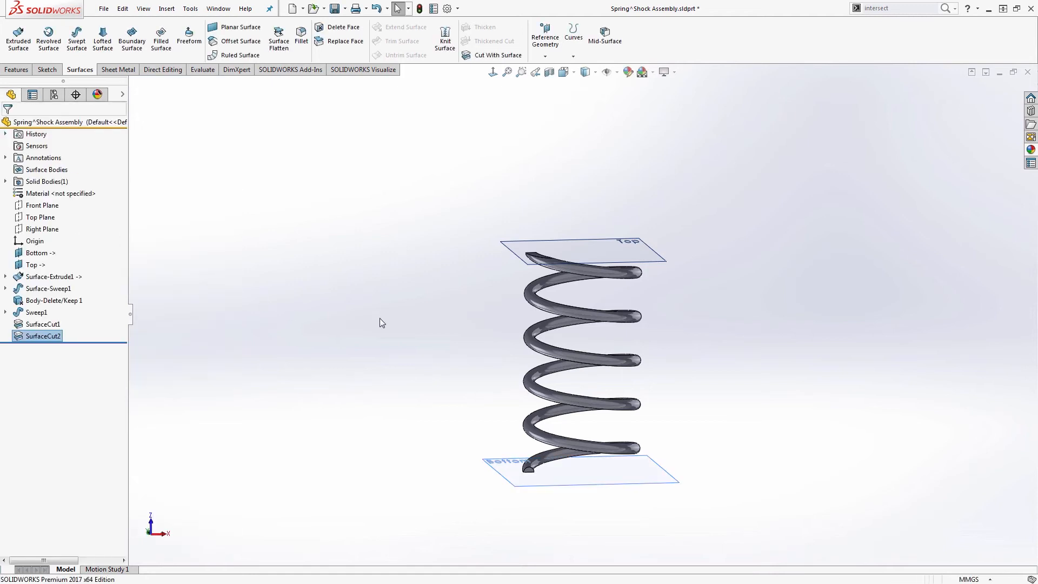
- Hide the Top and Bottom reference planes at the two ends of the spring
{"action": "left_click", "coordinate": [566, 244]}
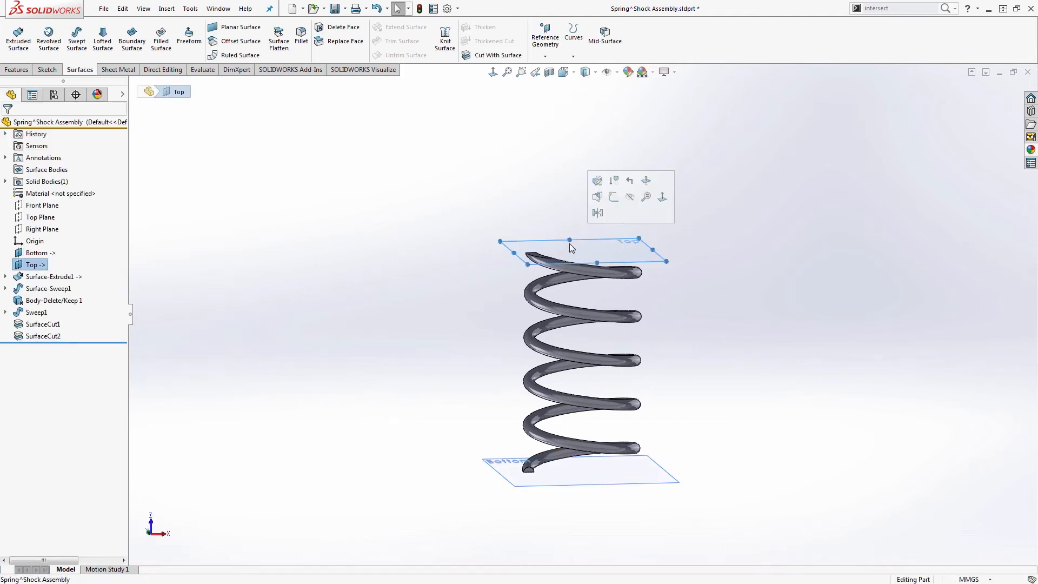
{"action": "left_click", "coordinate": [630, 201]}
{"action": "left_click", "coordinate": [598, 477]}
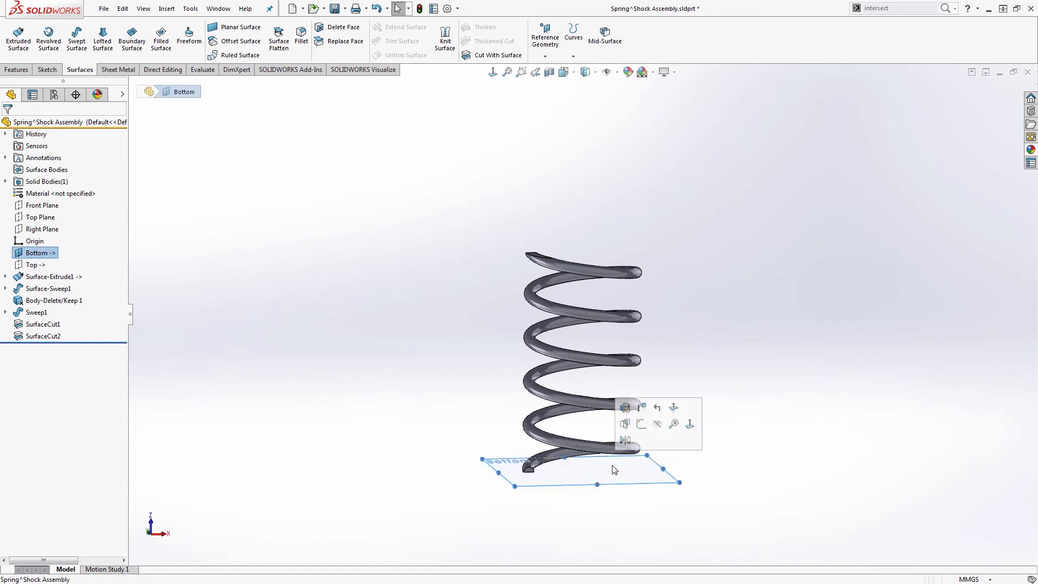
{"action": "left_click", "coordinate": [662, 420]}
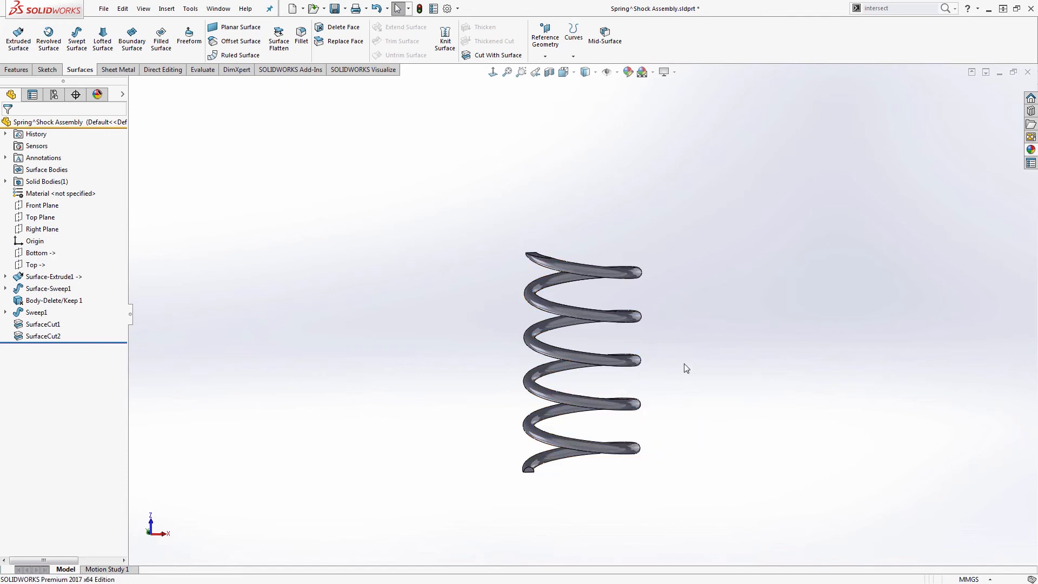
- Return to the Shock Assembly and save it, storing the virtual Spring component externally as its own file
{"action": "key", "text": "ctrl+Tab"}
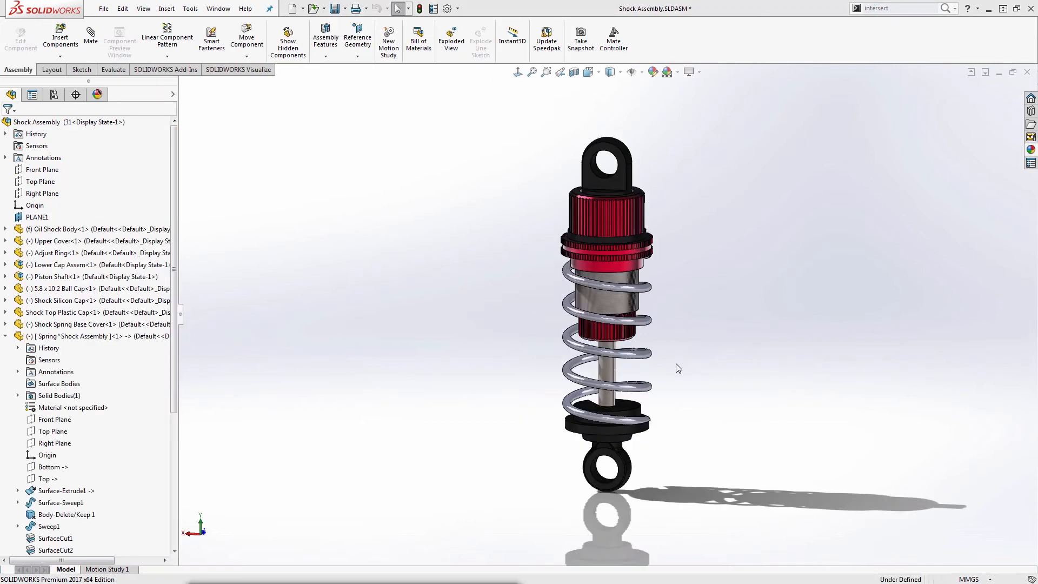
{"action": "left_click_drag", "start_coordinate": [428, 583], "coordinate": [451, 186]}
{"action": "left_click", "coordinate": [428, 341]}
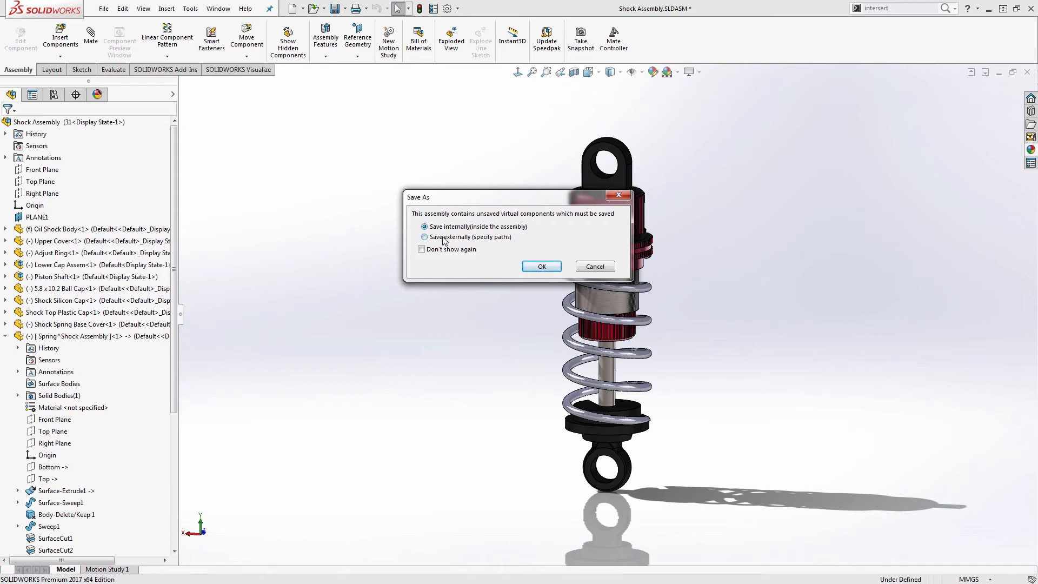
{"action": "left_click", "coordinate": [447, 238]}
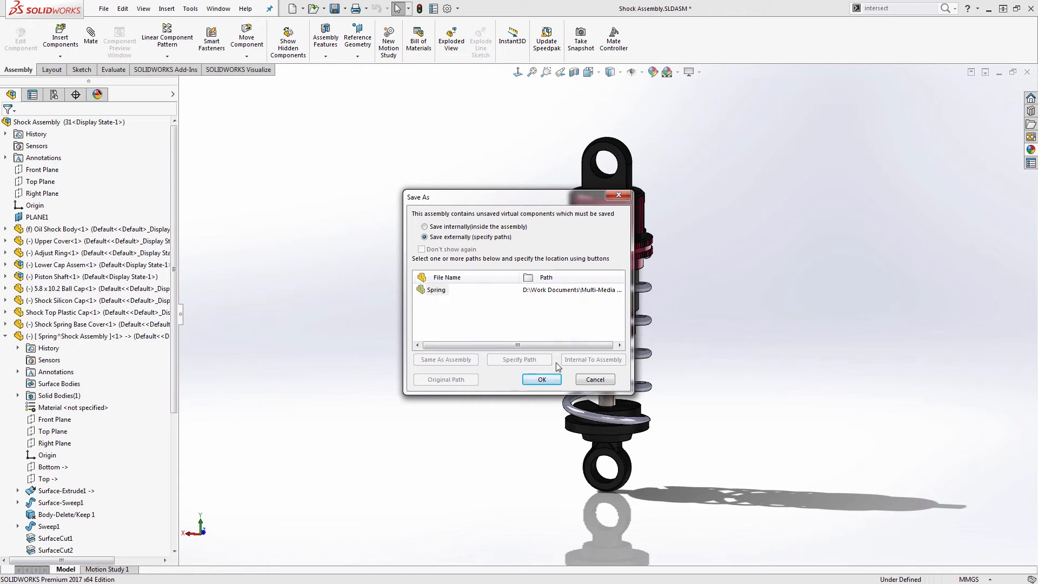
{"action": "left_click", "coordinate": [542, 379]}
{"action": "left_click", "coordinate": [538, 316]}
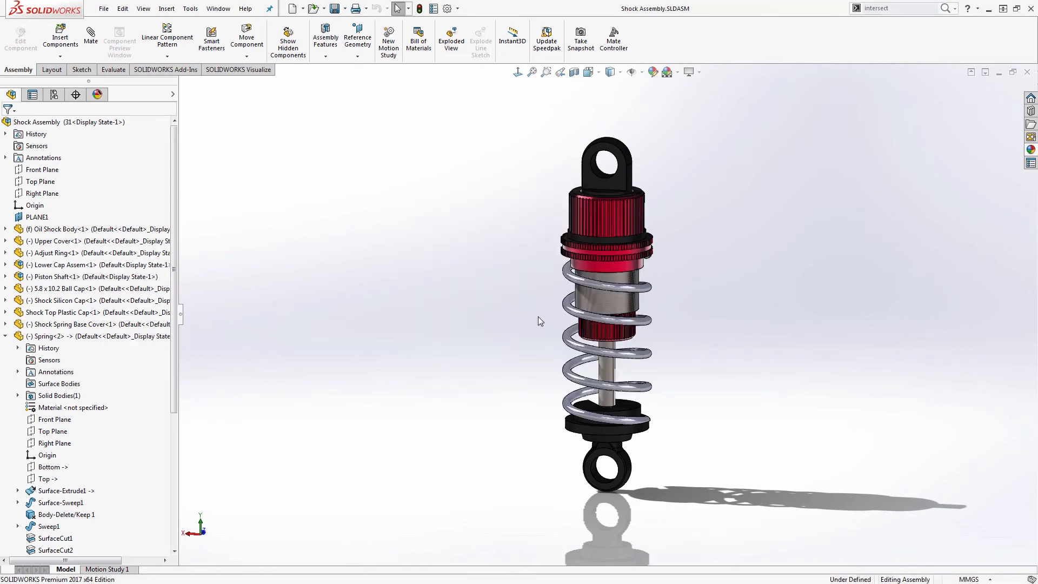
- Apply a black high gloss plastic appearance to the whole Spring part
{"action": "left_click", "coordinate": [1029, 151]}
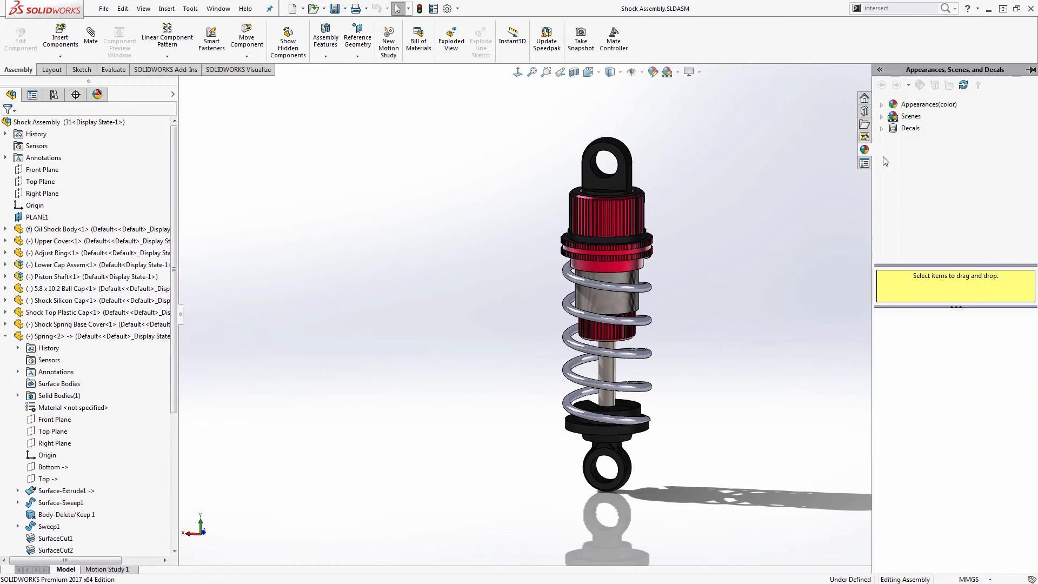
{"action": "left_click", "coordinate": [882, 104]}
{"action": "left_click", "coordinate": [895, 118]}
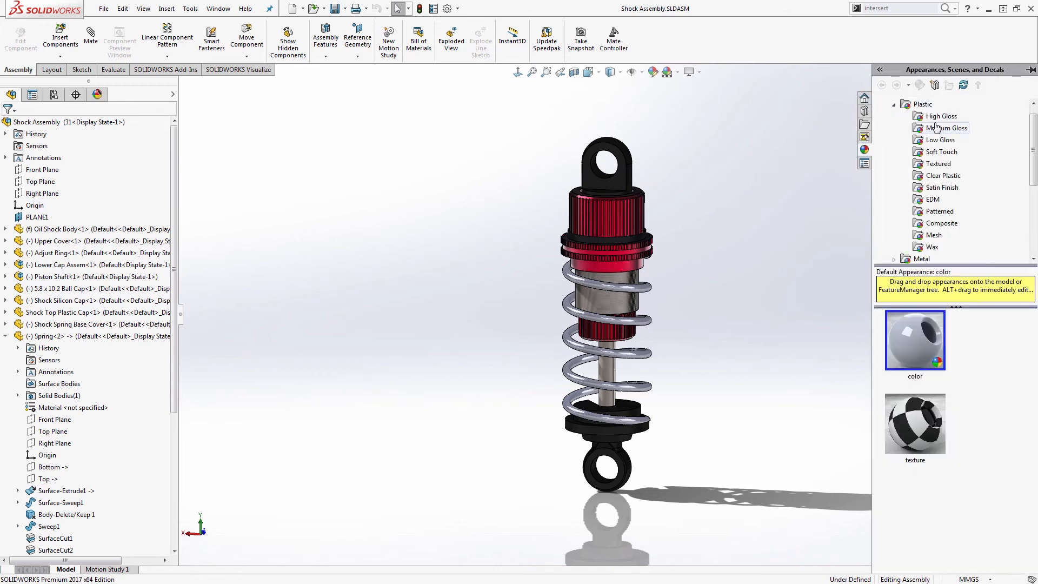
{"action": "left_click", "coordinate": [941, 116]}
{"action": "scroll", "coordinate": [964, 423], "scroll_direction": "down", "scroll_amount": 5}
{"action": "scroll", "coordinate": [963, 423], "scroll_direction": "down", "scroll_amount": 2}
{"action": "scroll", "coordinate": [944, 389], "scroll_direction": "up", "scroll_amount": 4}
{"action": "left_click_drag", "start_coordinate": [907, 500], "coordinate": [620, 385]}
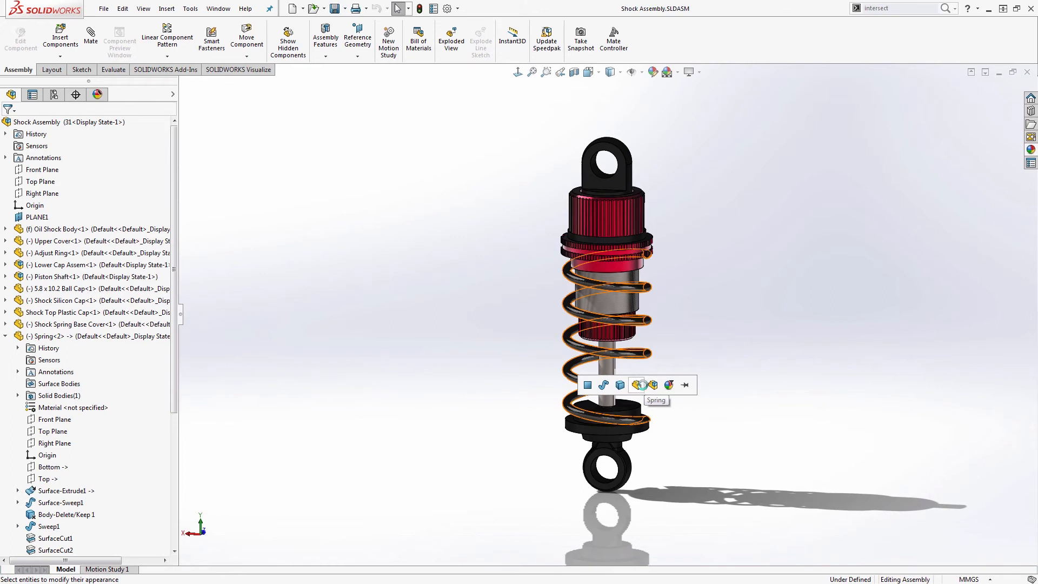
{"action": "left_click", "coordinate": [637, 385]}
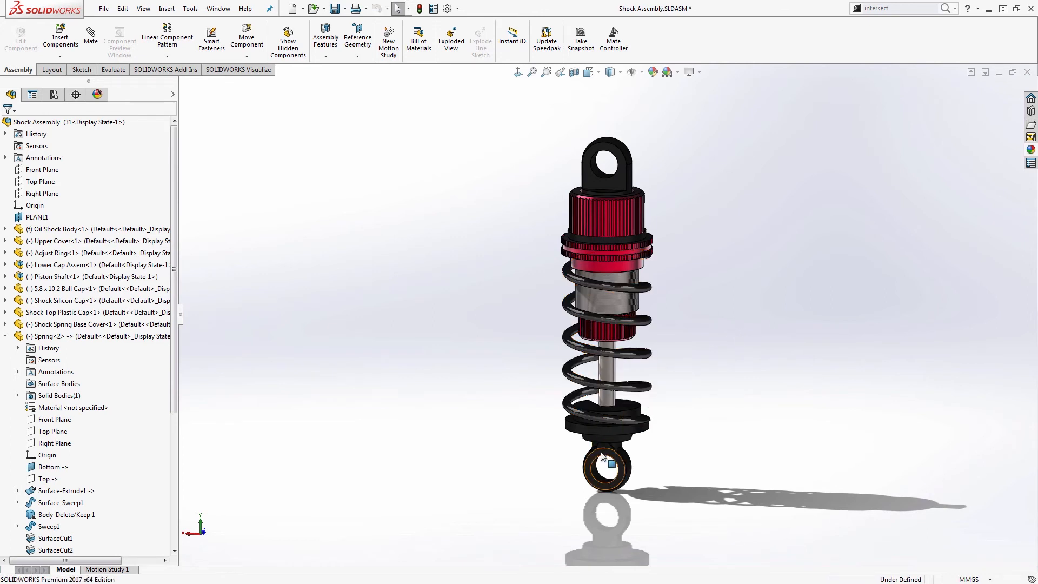
- Test the shock's travel by moving the lower ball cap up and back down, and rebuild the assembly
{"action": "left_click_drag", "start_coordinate": [604, 450], "coordinate": [602, 409]}
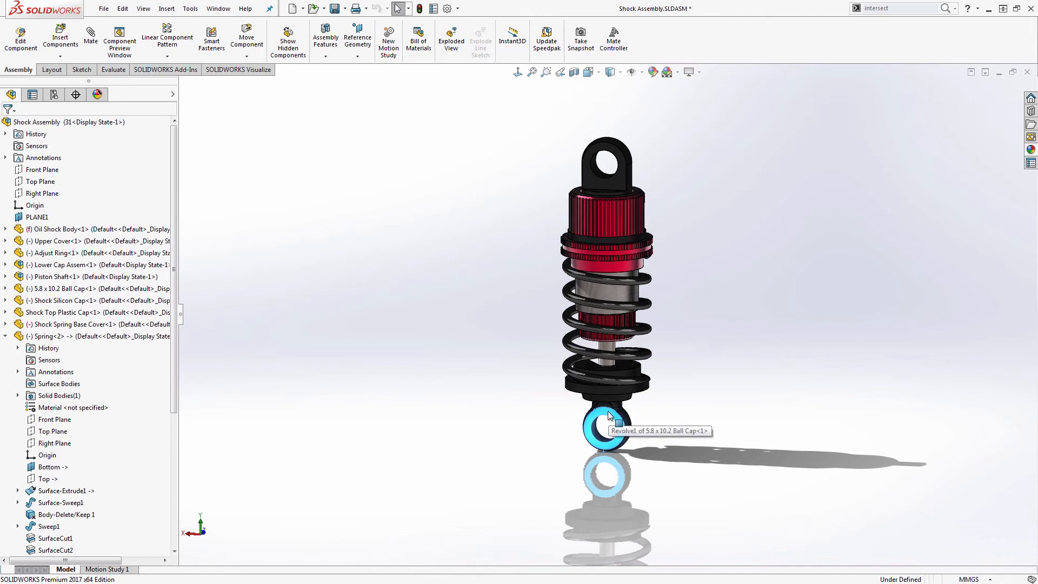
{"action": "left_click_drag", "start_coordinate": [606, 416], "coordinate": [605, 495]}
{"action": "key", "text": "ctrl+b"}
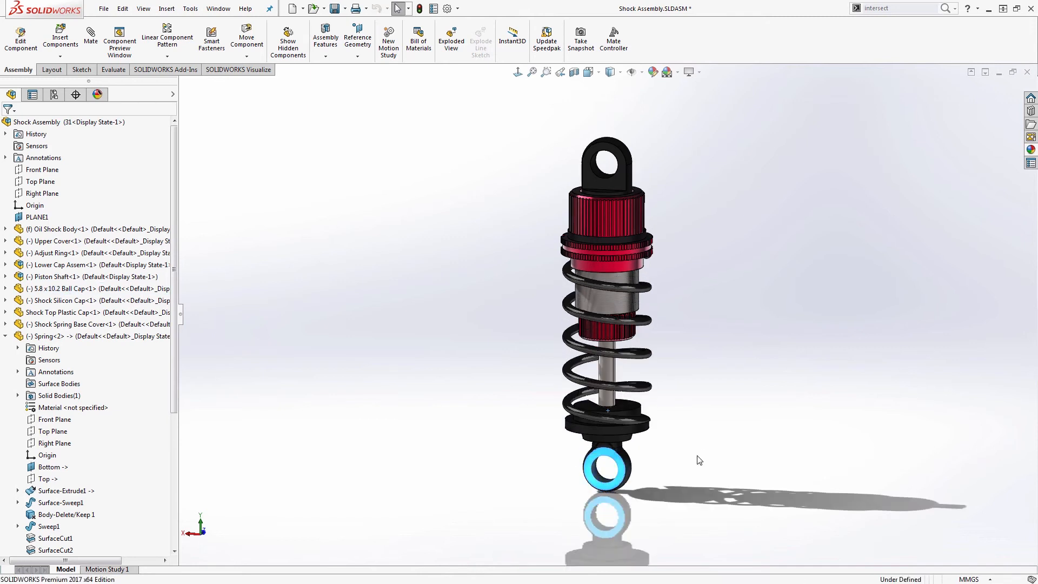
{"action": "left_click", "coordinate": [672, 471]}
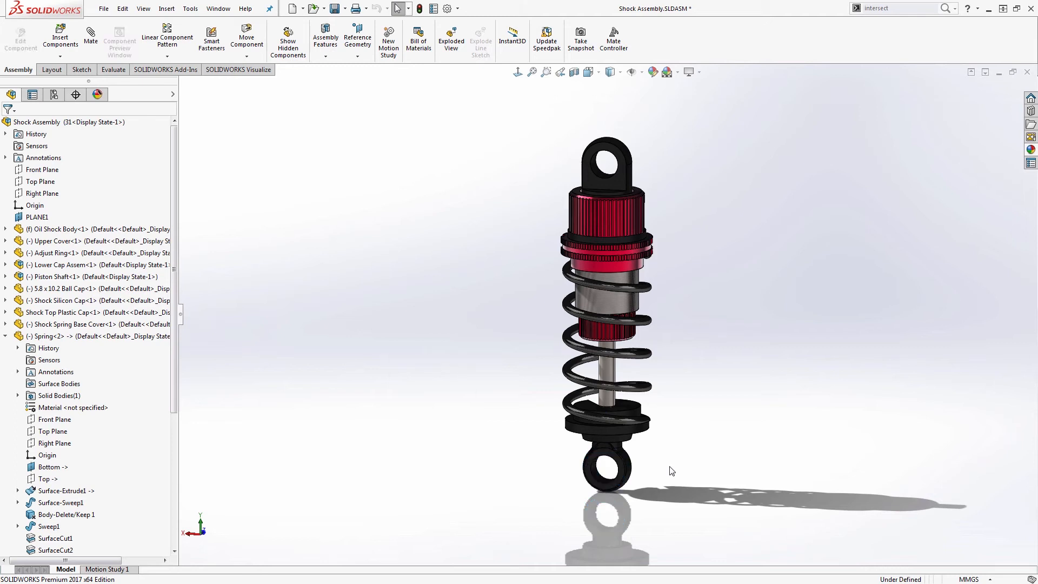
- Suppress the Width2 mate between the Oil Shock Body and the Piston Shaft
{"action": "left_click", "coordinate": [5, 337]}
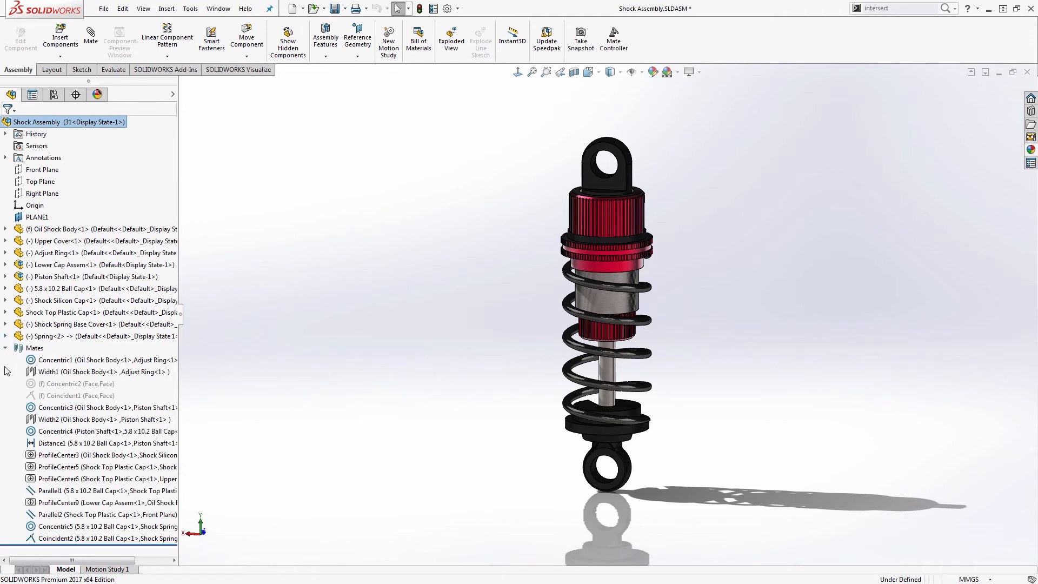
{"action": "left_click", "coordinate": [46, 420]}
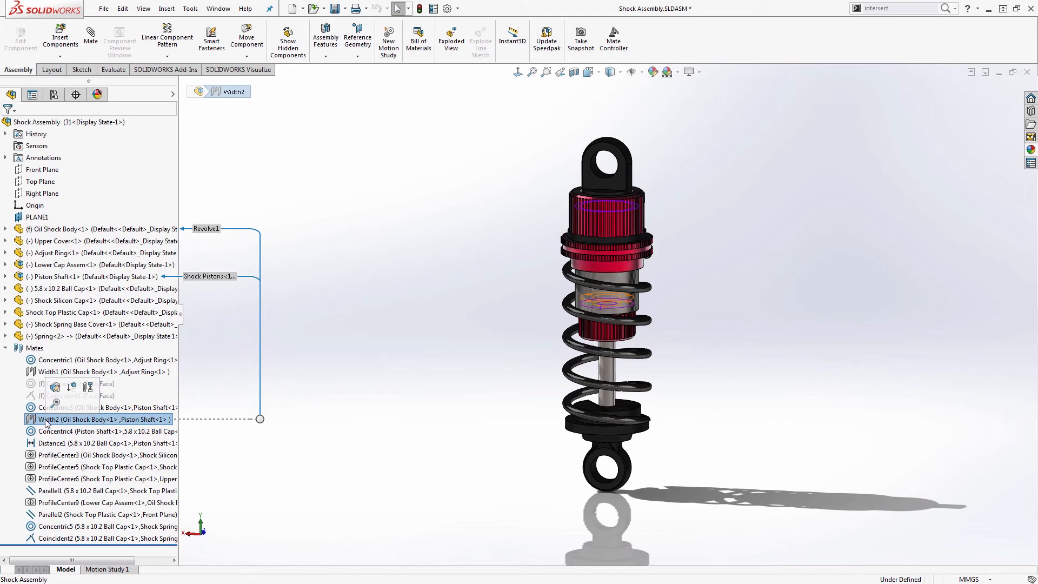
{"action": "left_click", "coordinate": [71, 387]}
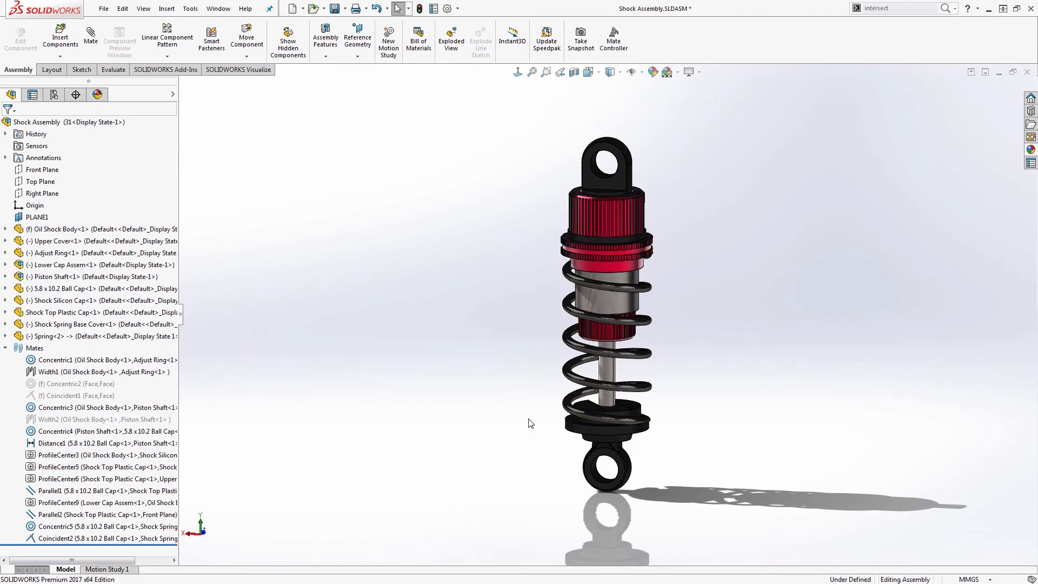
- Add a 30 mm distance mate between the Shock Spring Base Cover's upper face and the Adjust Ring's underside
{"action": "left_click", "coordinate": [570, 420]}
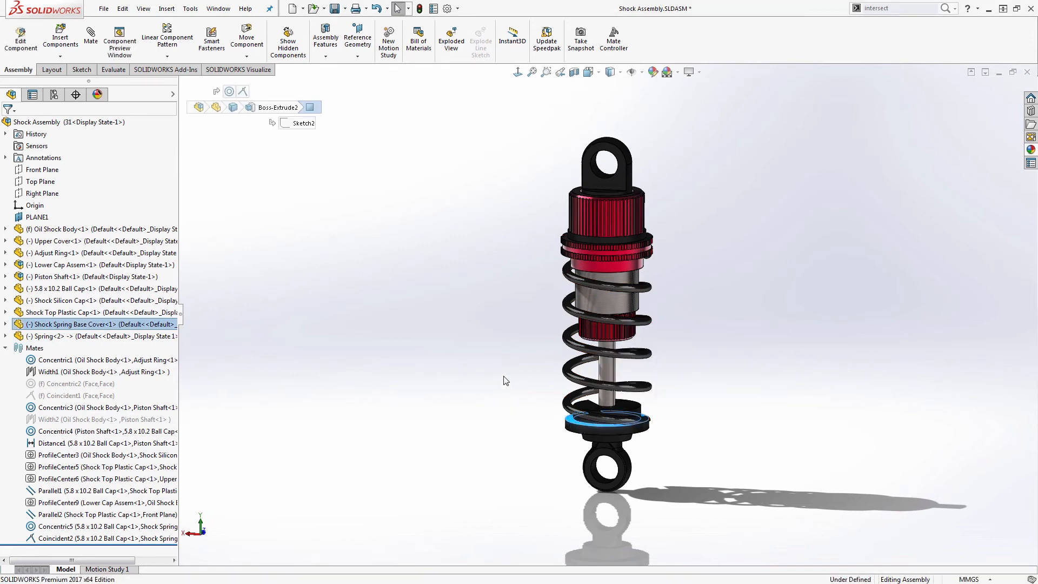
{"action": "left_click", "coordinate": [571, 253], "text": "ctrl"}
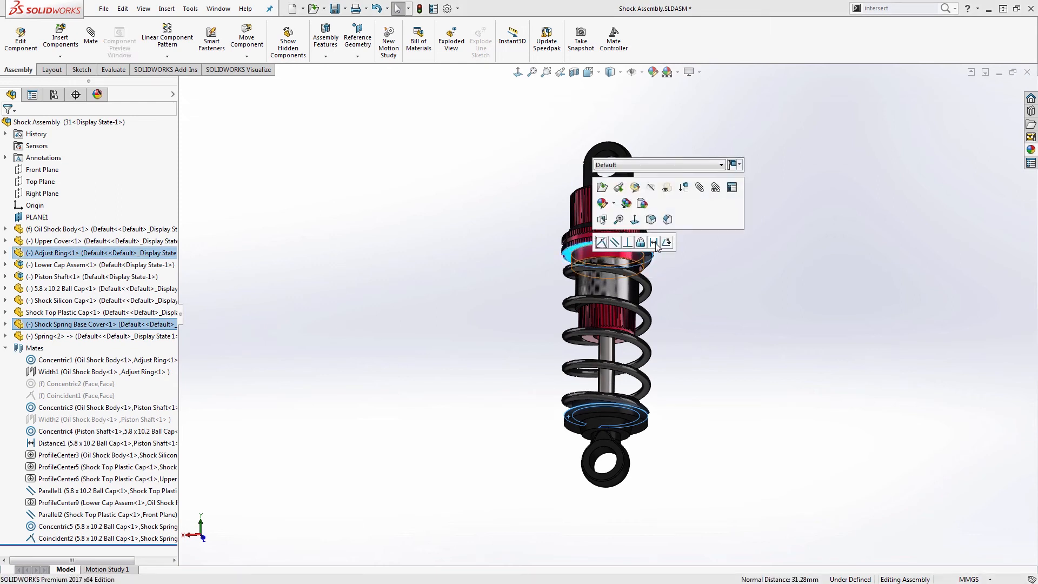
{"action": "left_click", "coordinate": [654, 243]}
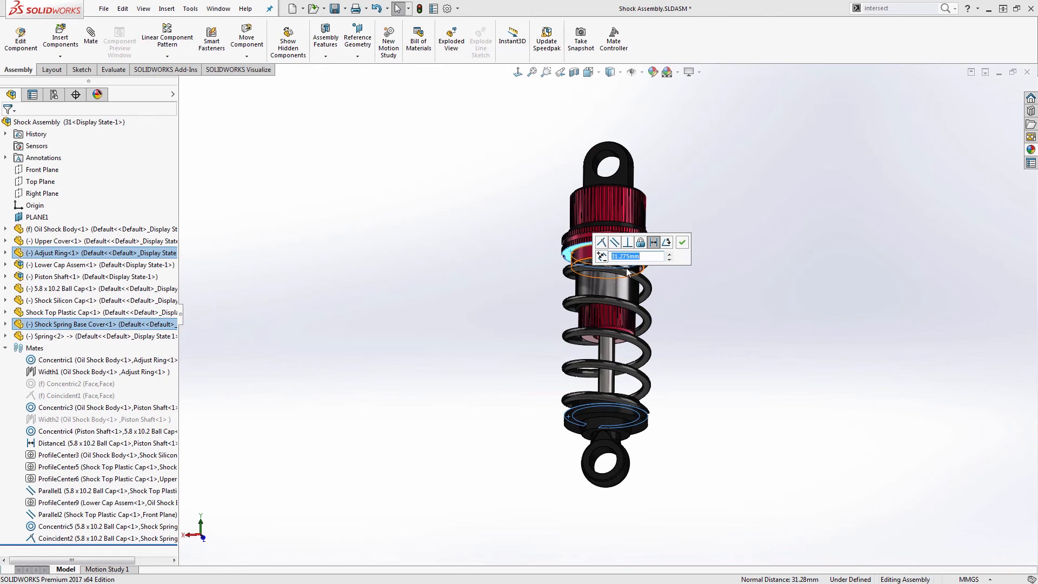
{"action": "type", "text": "30"}
{"action": "key", "text": "Return"}
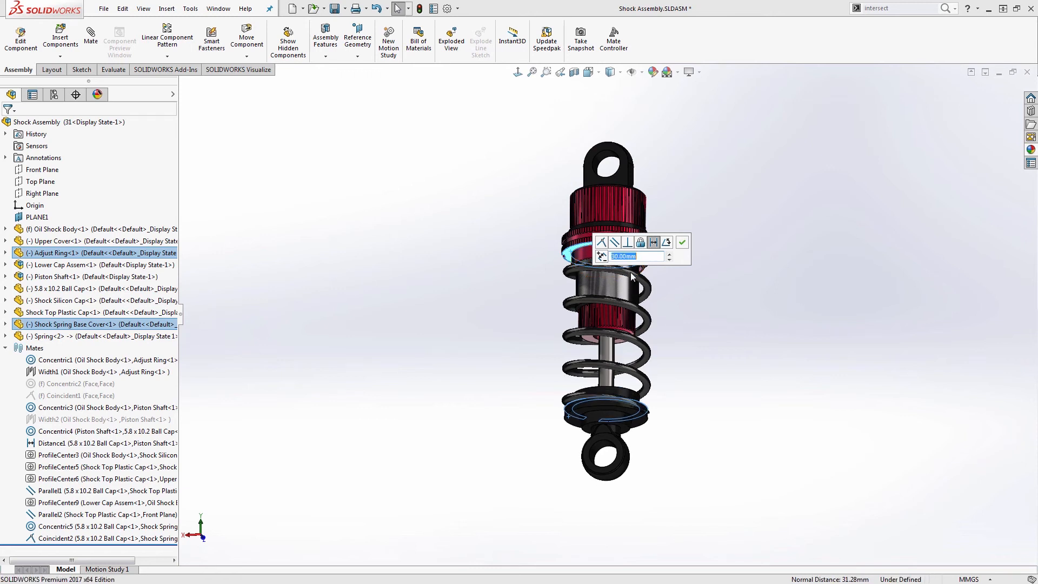
{"action": "left_click", "coordinate": [682, 242]}
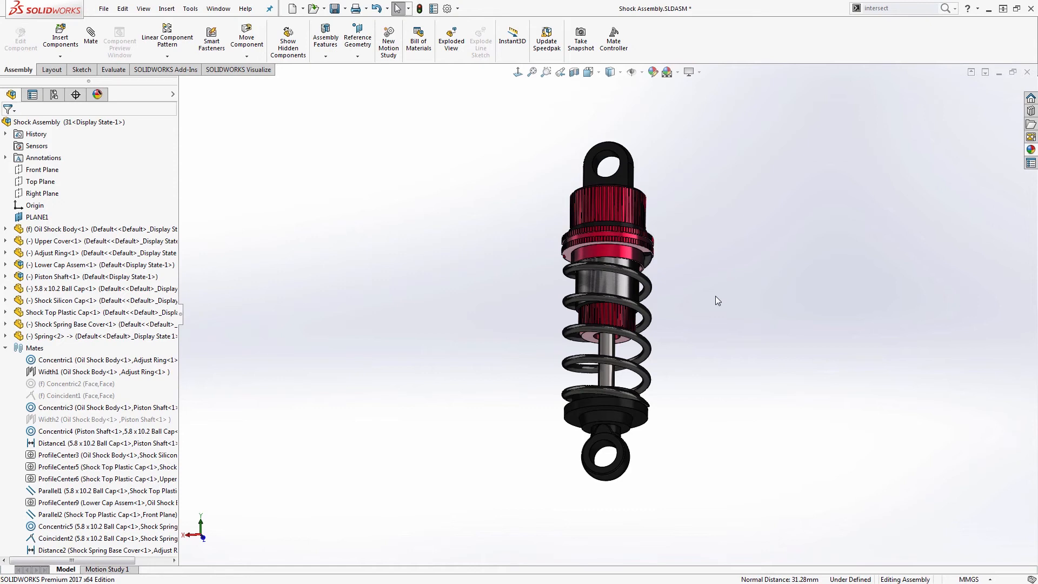
- Create a Mate Controller for the Distance2 mate between base cover and Adjust Ring, and delete its default Position 1
{"action": "left_click", "coordinate": [616, 43]}
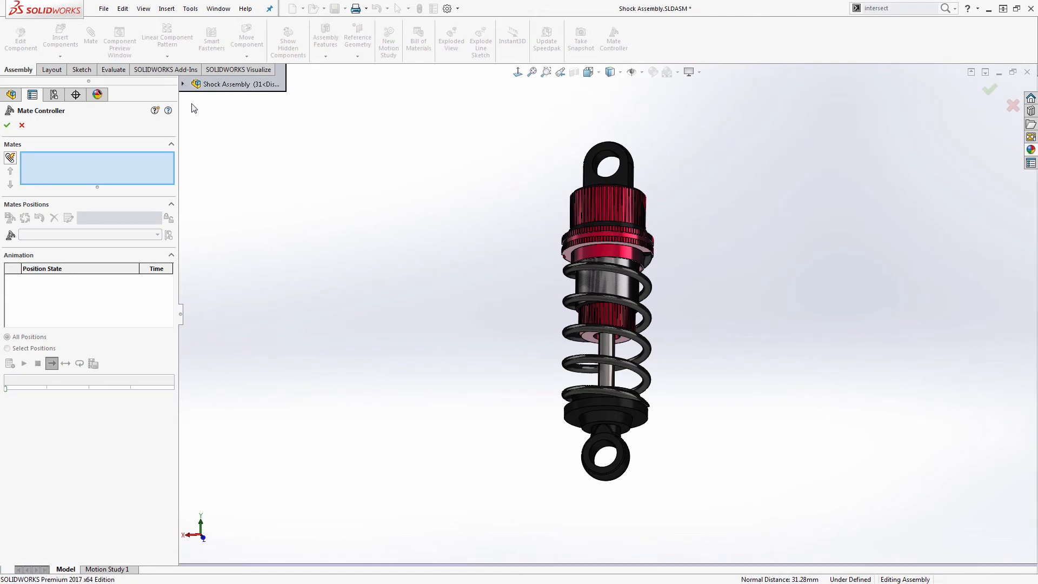
{"action": "left_click", "coordinate": [183, 84]}
{"action": "left_click", "coordinate": [196, 310]}
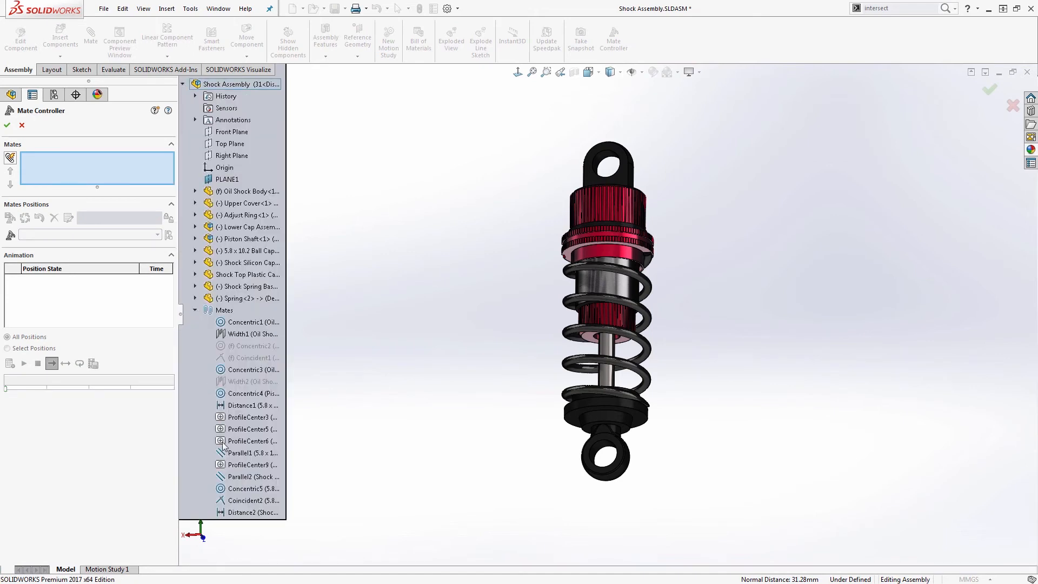
{"action": "left_click", "coordinate": [236, 513]}
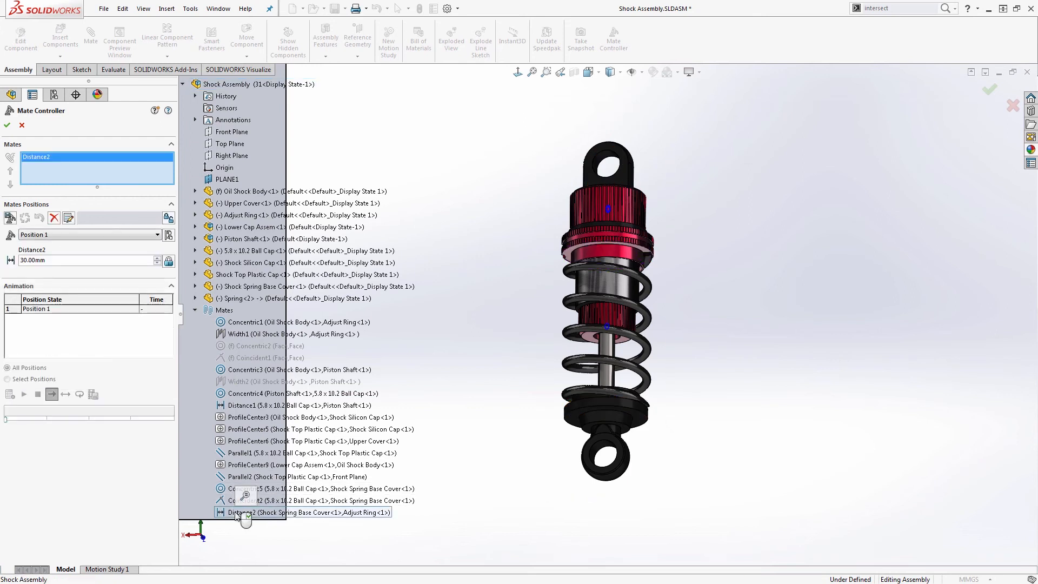
{"action": "left_click", "coordinate": [54, 217]}
{"action": "left_click", "coordinate": [544, 295]}
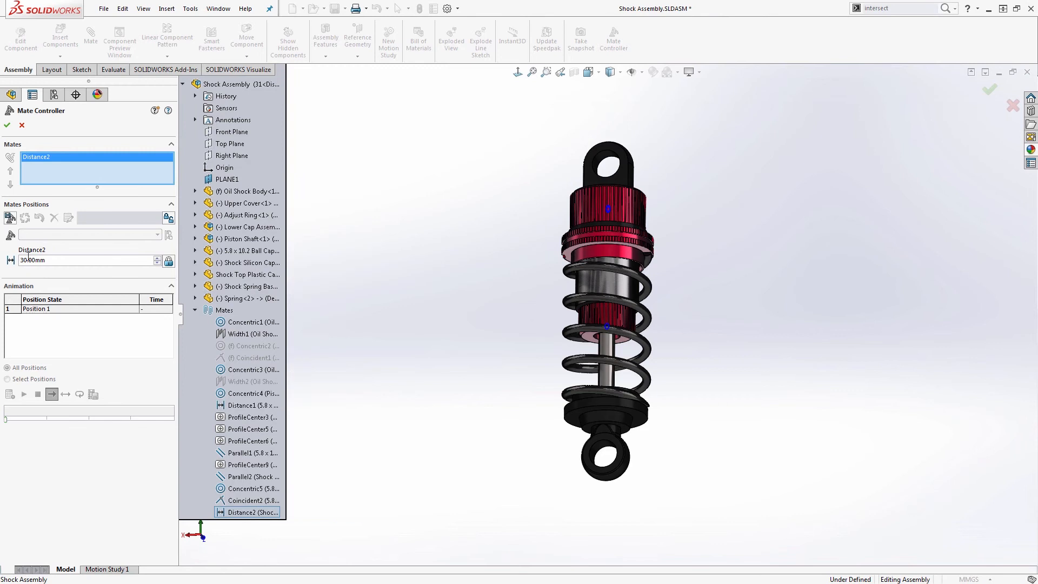
- Add a mate position named Bottom with the distance at 30 mm
{"action": "left_click", "coordinate": [11, 220]}
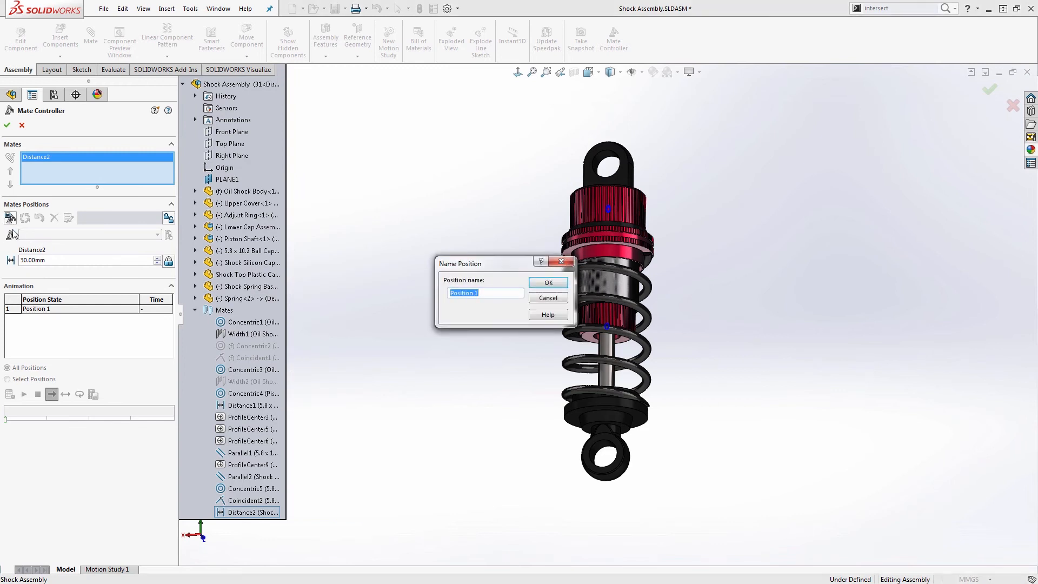
{"action": "type", "text": "Bottom"}
{"action": "left_click", "coordinate": [534, 285]}
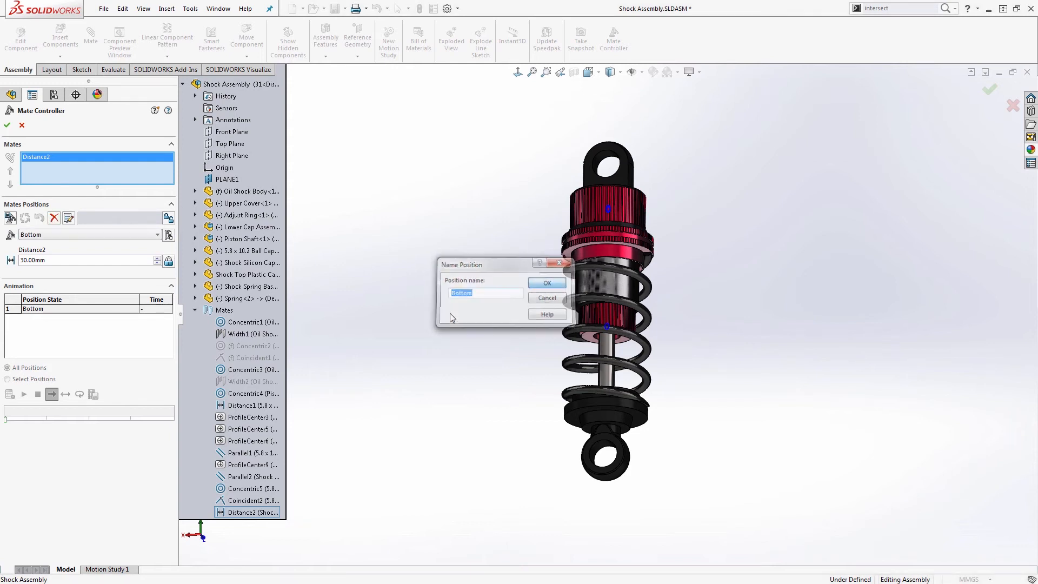
- Add a mate position named Top and set its Distance2 value to 15 mm
{"action": "left_click", "coordinate": [11, 217]}
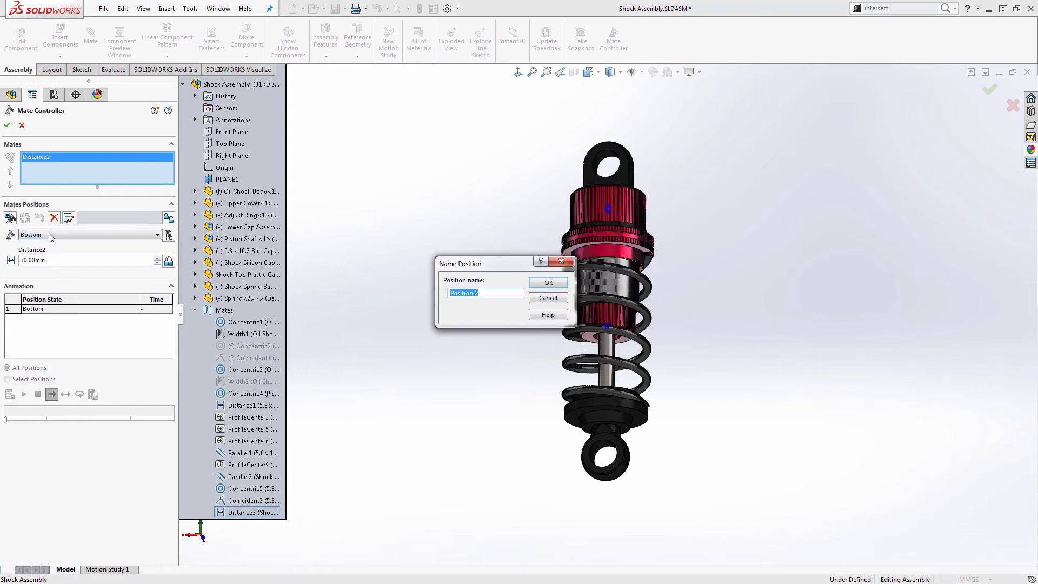
{"action": "type", "text": "T"}
{"action": "left_click", "coordinate": [549, 286]}
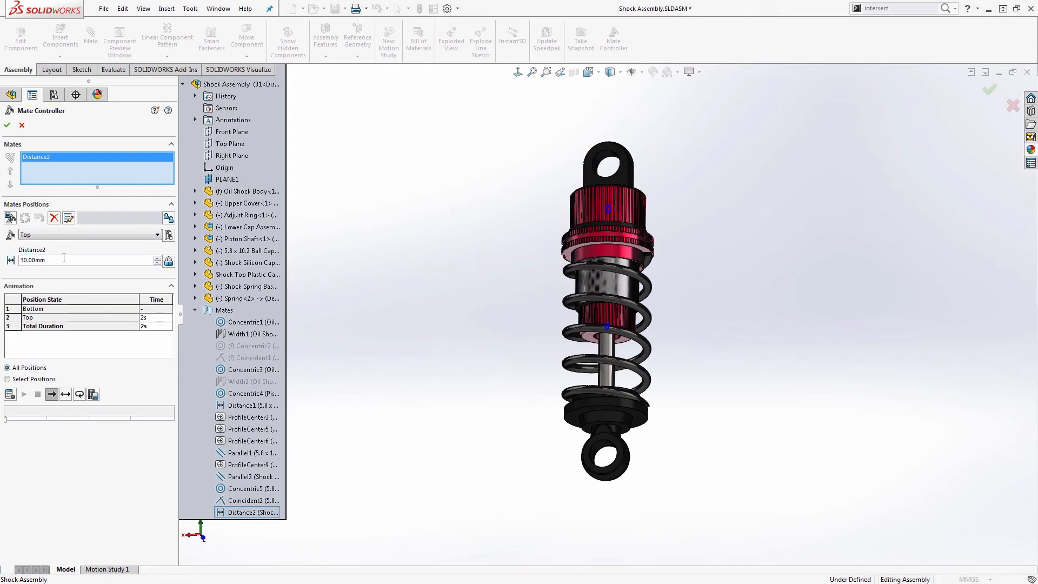
{"action": "left_click_drag", "start_coordinate": [64, 259], "coordinate": [7, 259]}
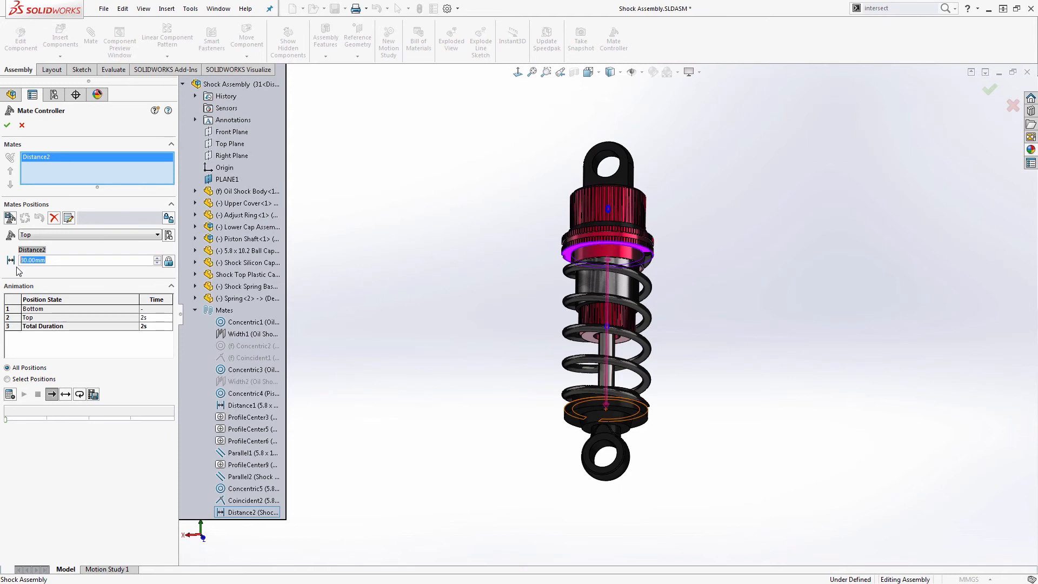
{"action": "type", "text": "15"}
{"action": "key", "text": "Return"}
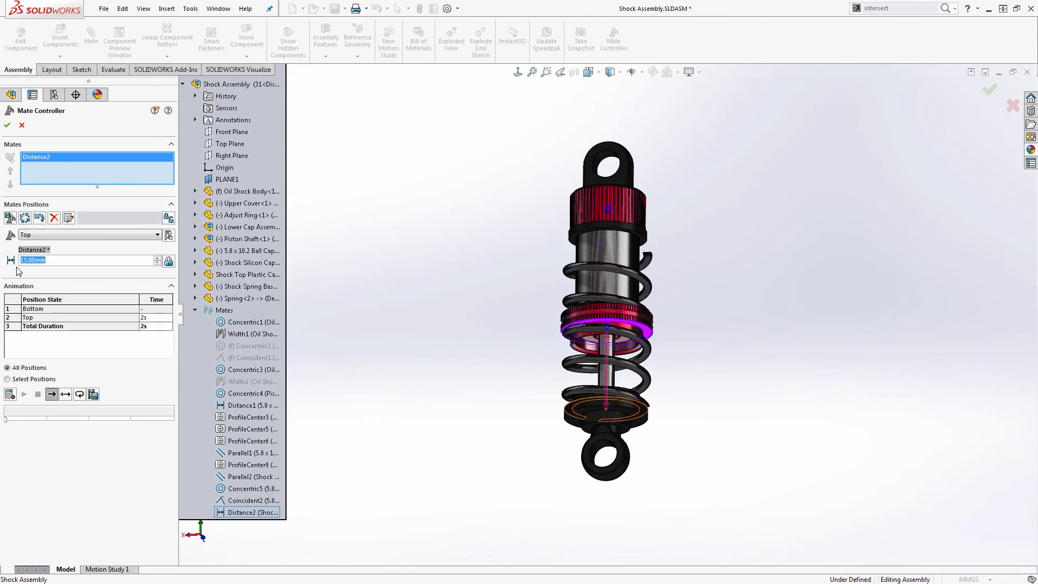
- Add a coincident mate between the Adjust Ring's upper face and the Oil Shock Body's underside shoulder face
{"action": "middle_click_drag", "start_coordinate": [552, 238], "coordinate": [564, 329]}
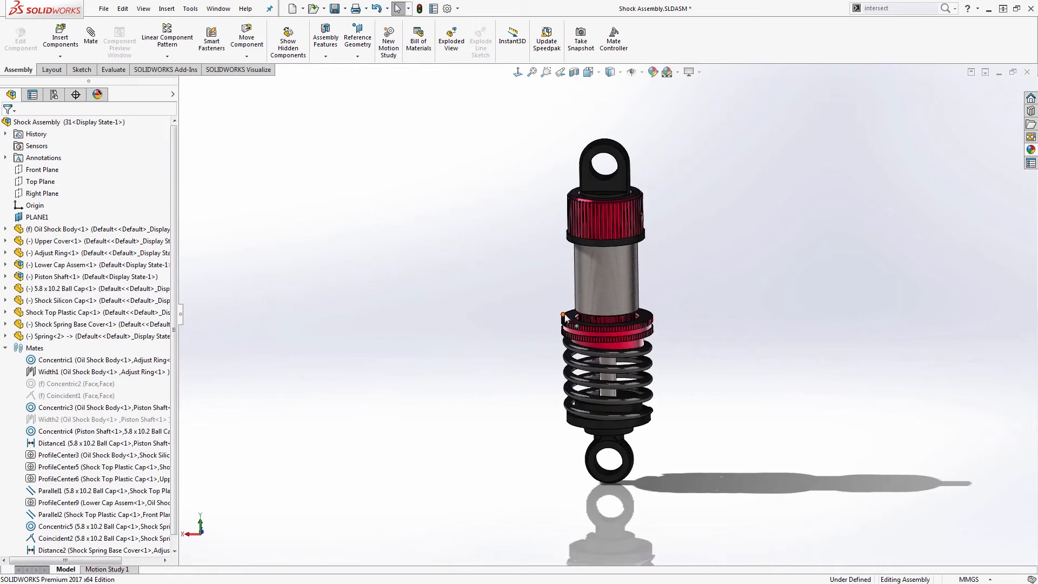
{"action": "left_click", "coordinate": [565, 318]}
{"action": "middle_click_drag", "start_coordinate": [545, 290], "coordinate": [546, 207]}
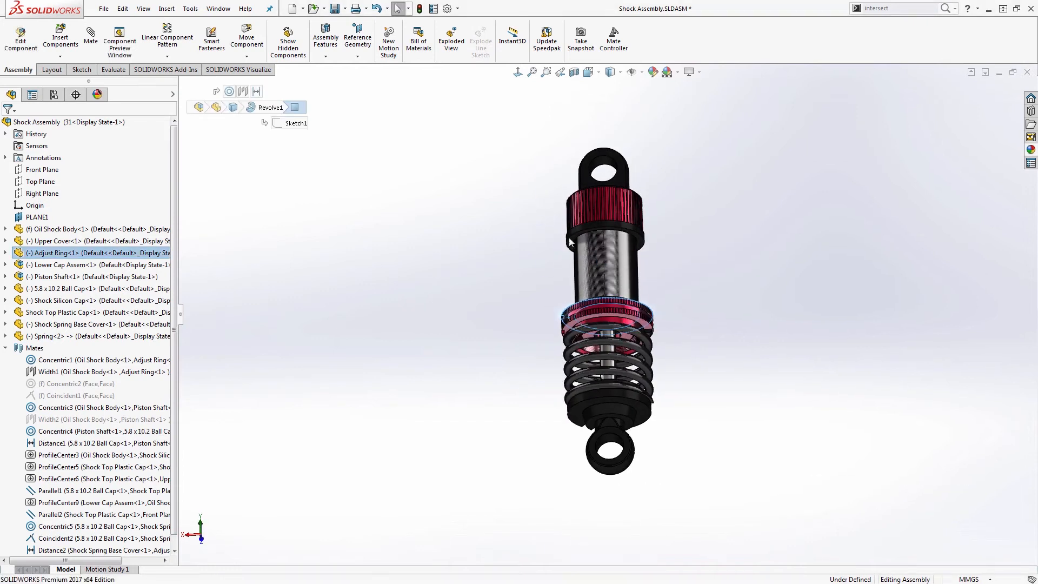
{"action": "scroll", "coordinate": [569, 238], "scroll_direction": "down", "scroll_amount": 5}
{"action": "left_click", "coordinate": [554, 256], "text": "ctrl"}
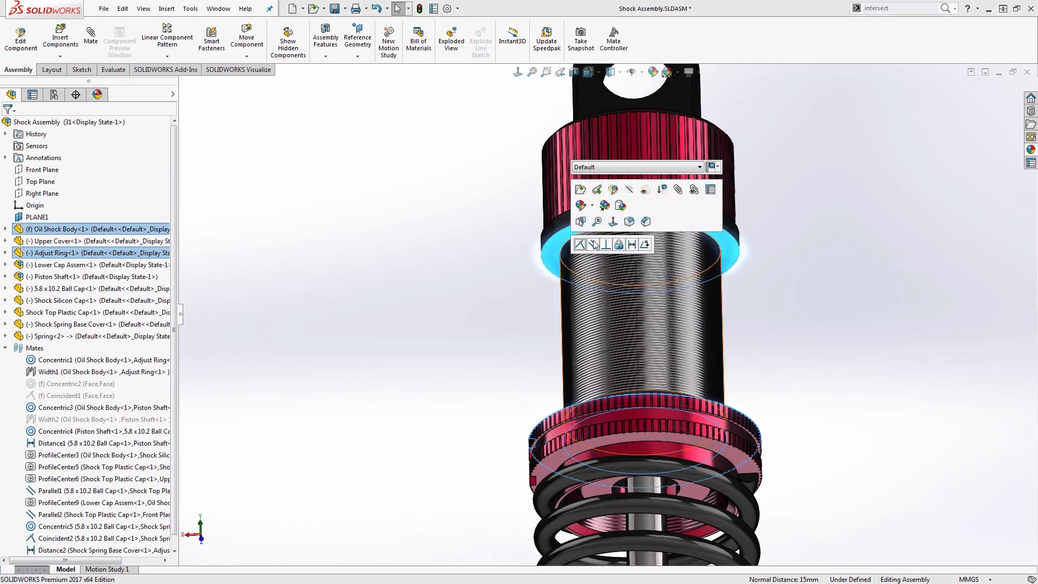
{"action": "left_click", "coordinate": [578, 244]}
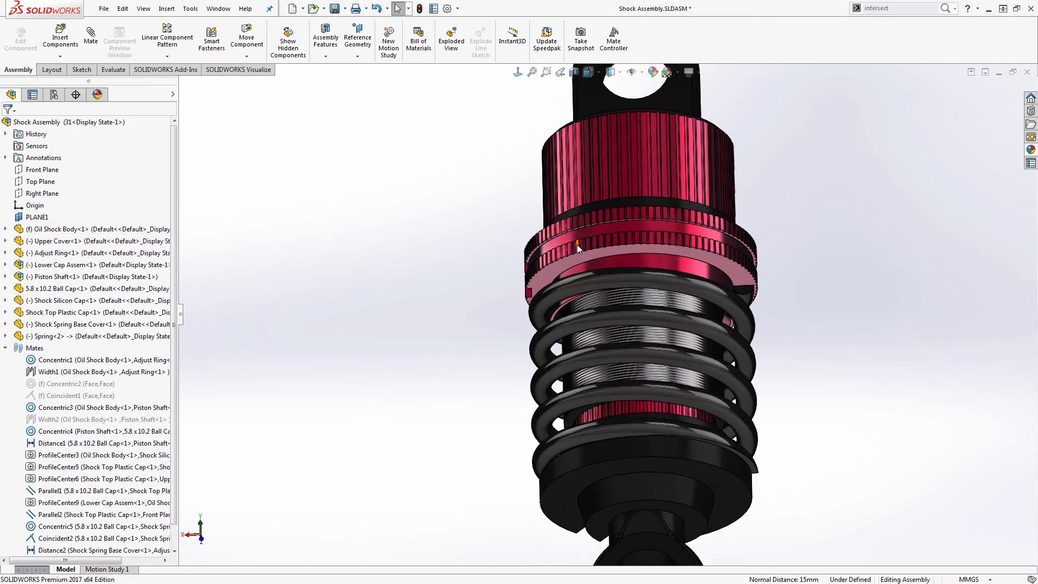
{"action": "scroll", "coordinate": [562, 270], "scroll_direction": "up", "scroll_amount": 3}
{"action": "middle_click_drag", "start_coordinate": [550, 300], "coordinate": [551, 355]}
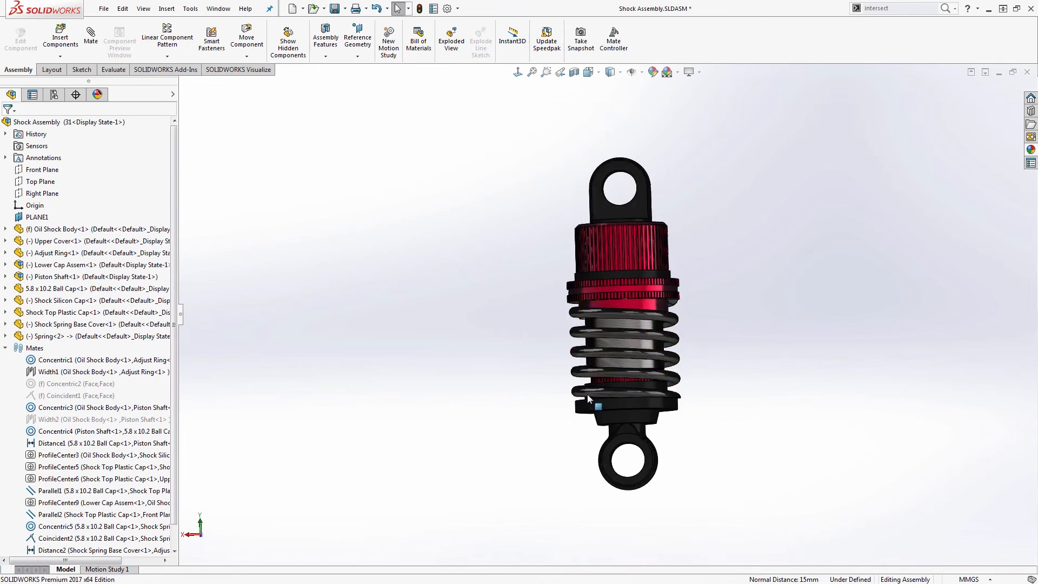
- Open the assembly's Mate Controller feature for editing
{"action": "scroll", "coordinate": [135, 432], "scroll_direction": "down", "scroll_amount": 2}
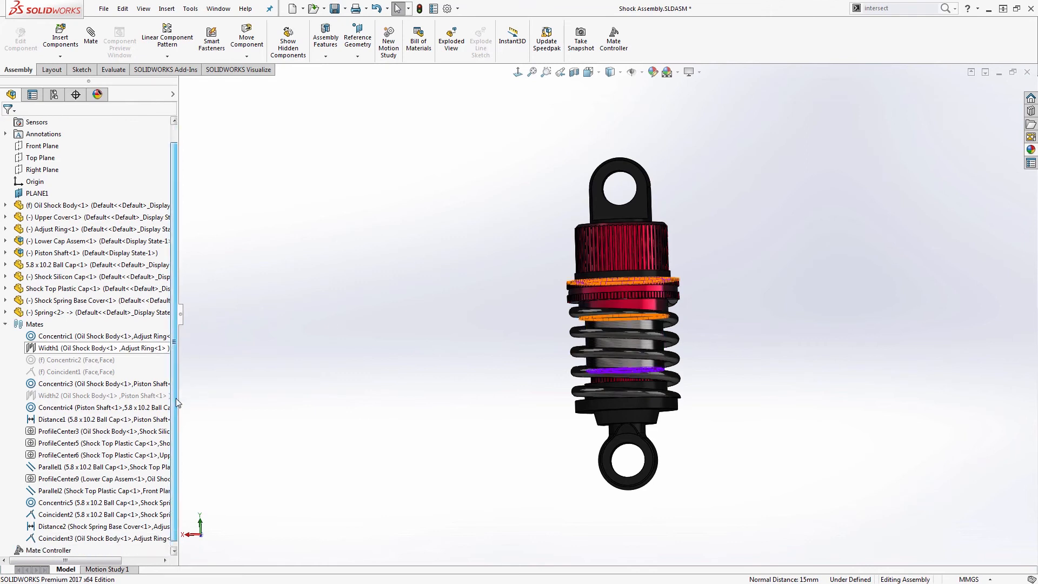
{"action": "left_click", "coordinate": [44, 551]}
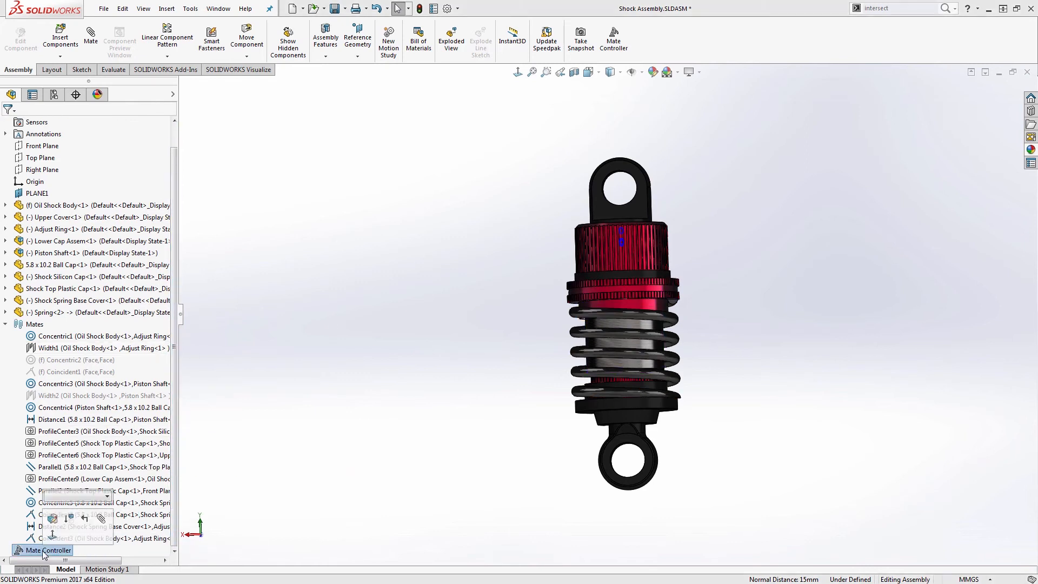
{"action": "left_click", "coordinate": [52, 518]}
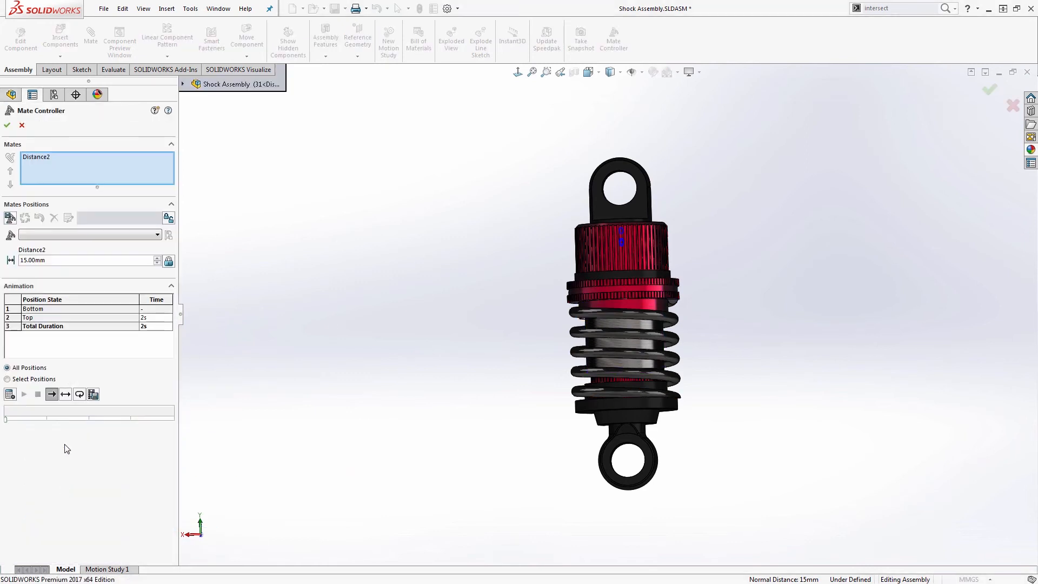
{"action": "left_click", "coordinate": [64, 260]}
{"action": "type", "text": "20"}
{"action": "key", "text": "Return"}
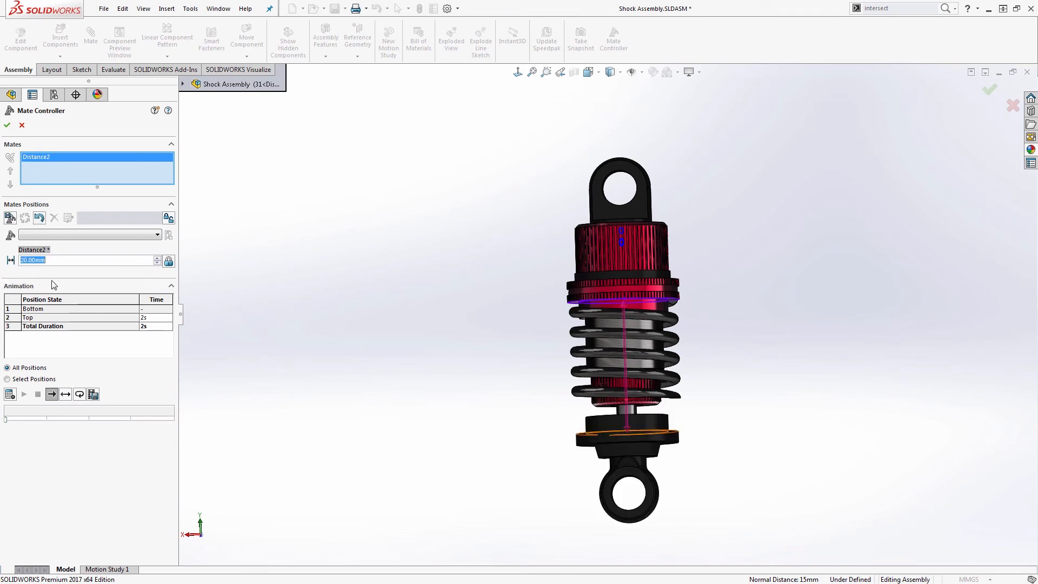
- Set the Top position's Distance2 value to 20 mm, update the position and accept the Mate Controller
{"action": "left_click", "coordinate": [60, 237]}
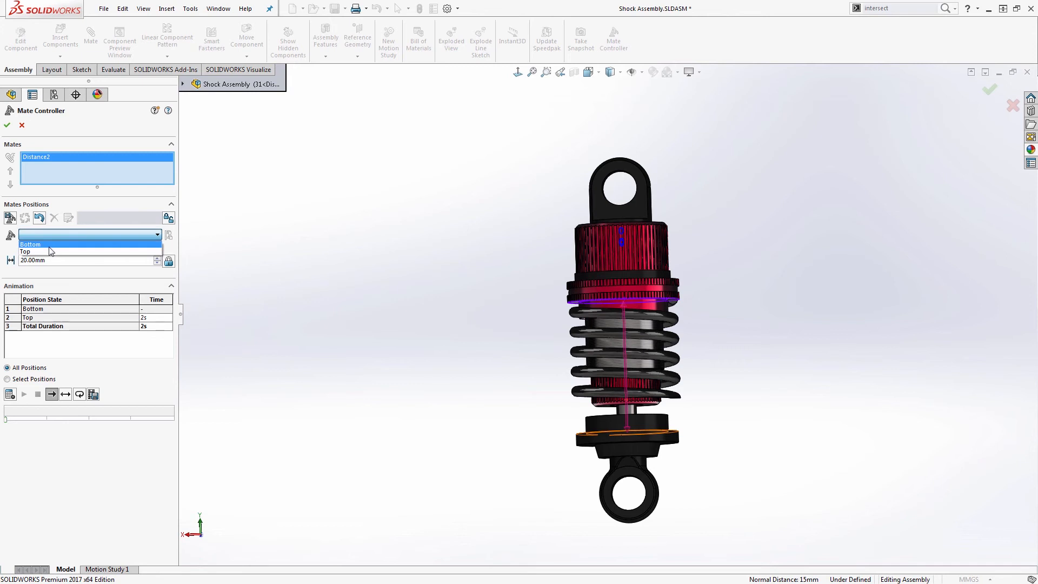
{"action": "left_click", "coordinate": [32, 251]}
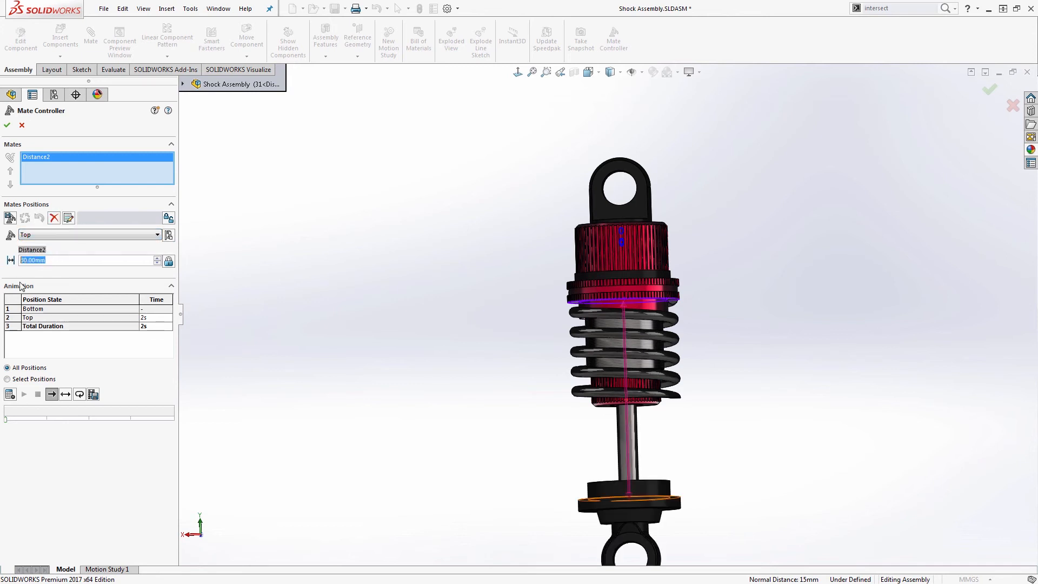
{"action": "type", "text": "20"}
{"action": "key", "text": "Return"}
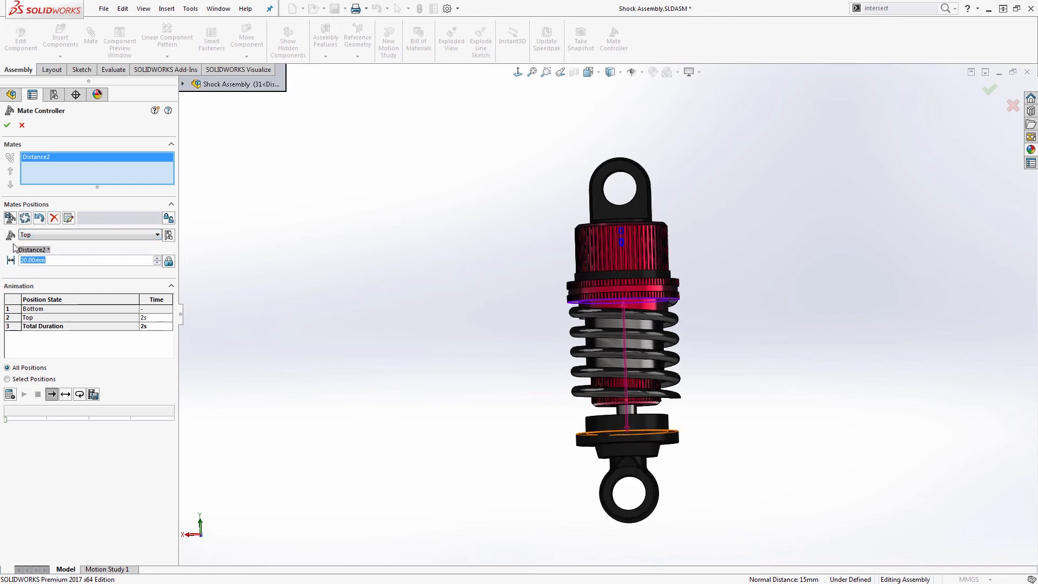
{"action": "left_click", "coordinate": [24, 219]}
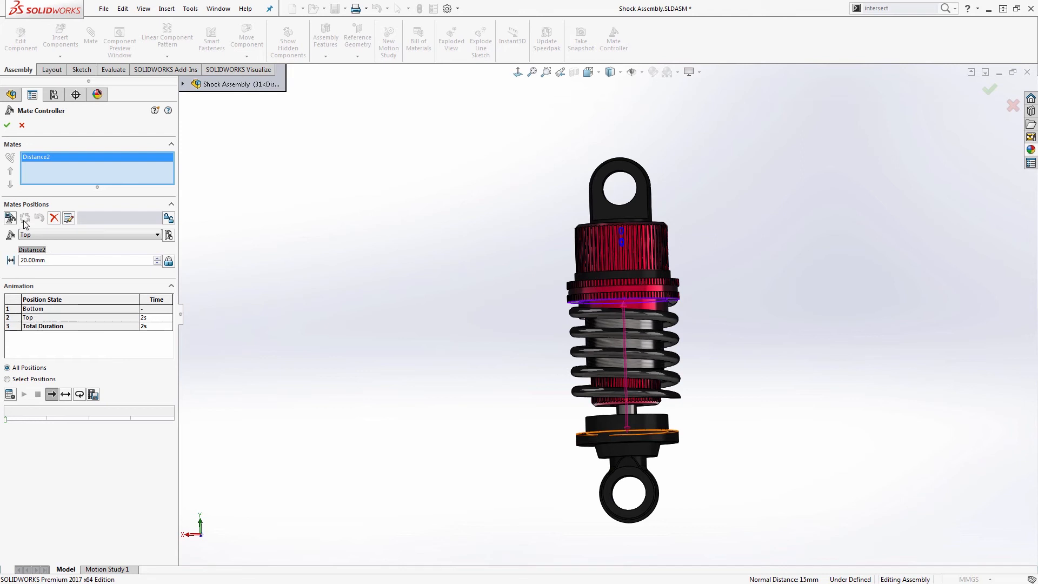
{"action": "left_click", "coordinate": [7, 125]}
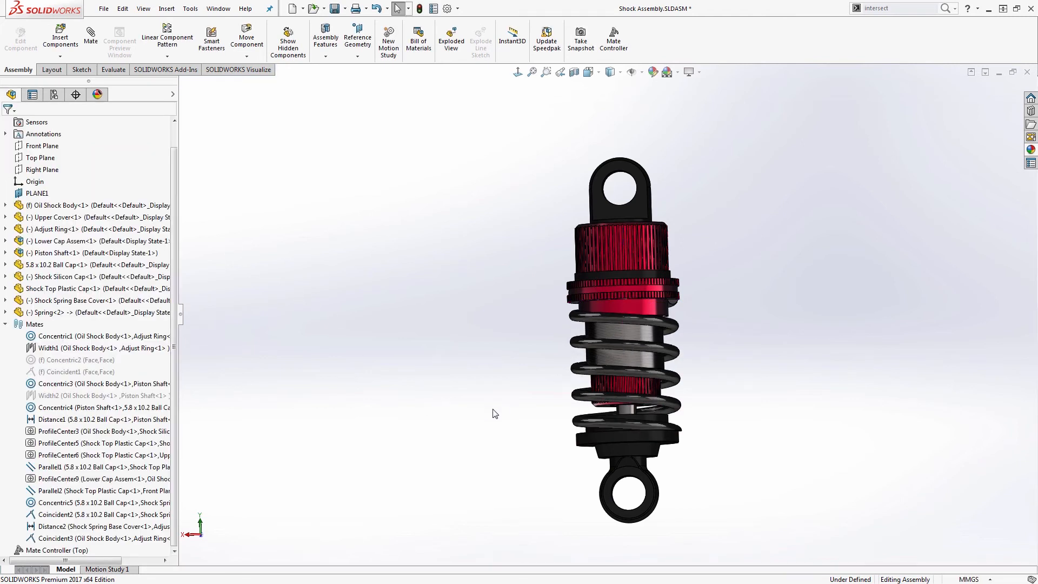
- Collapse the Mates folder and switch the Mate Controller to the Bottom position
{"action": "left_click", "coordinate": [5, 324]}
{"action": "left_click", "coordinate": [54, 359]}
{"action": "left_click", "coordinate": [81, 304]}
{"action": "left_click", "coordinate": [79, 315]}
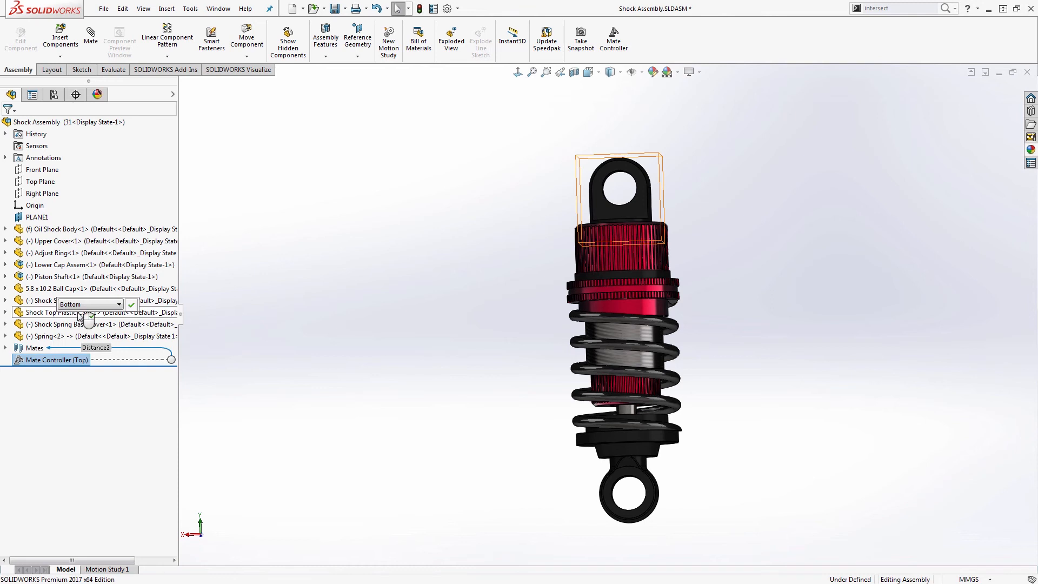
{"action": "right_click", "coordinate": [87, 314]}
{"action": "left_click", "coordinate": [254, 320]}
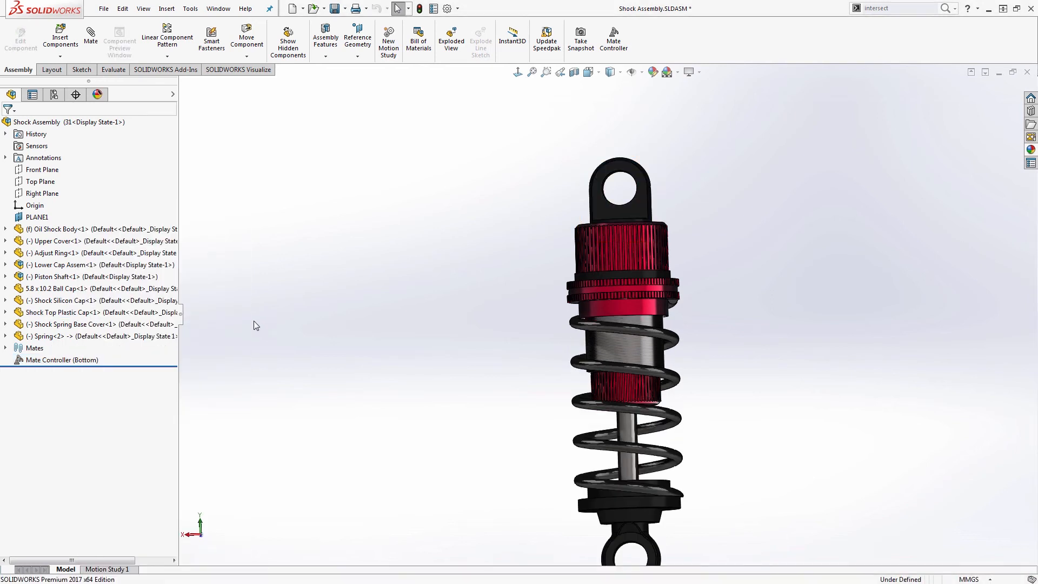
{"action": "scroll", "coordinate": [430, 381], "scroll_direction": "up", "scroll_amount": 2}
{"action": "middle_click_drag", "start_coordinate": [452, 398], "coordinate": [429, 413]}
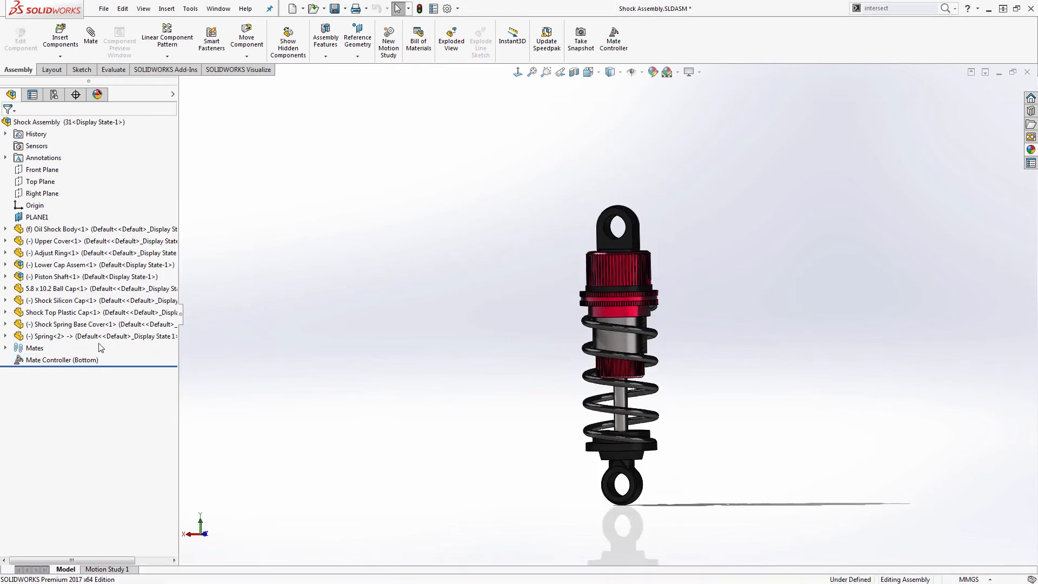
- Switch the Mate Controller to the Top position and back to Bottom to preview the spring's compression
{"action": "left_click", "coordinate": [70, 360]}
{"action": "left_click", "coordinate": [108, 304]}
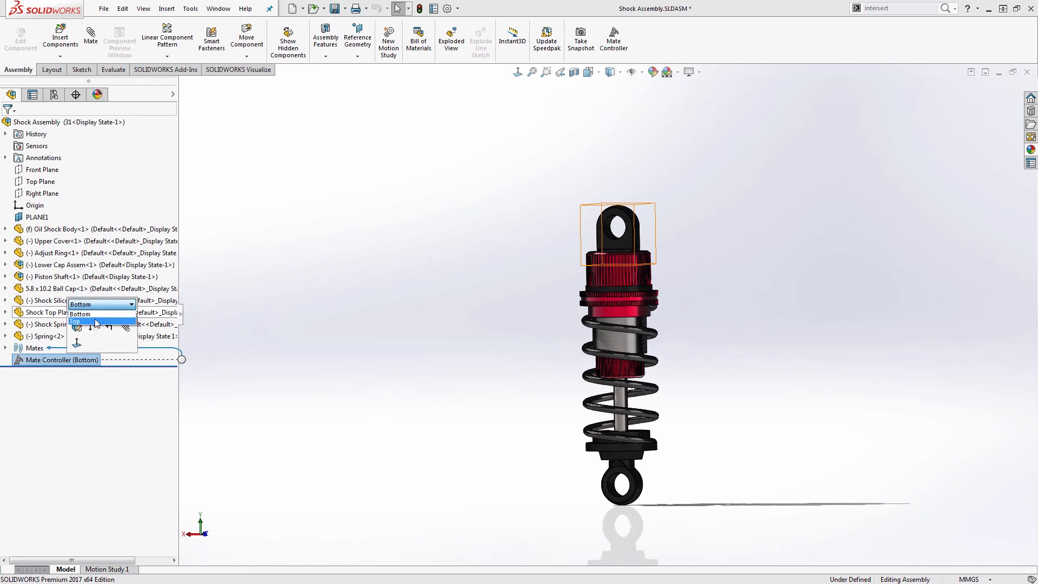
{"action": "left_click", "coordinate": [96, 322]}
{"action": "right_click", "coordinate": [108, 324]}
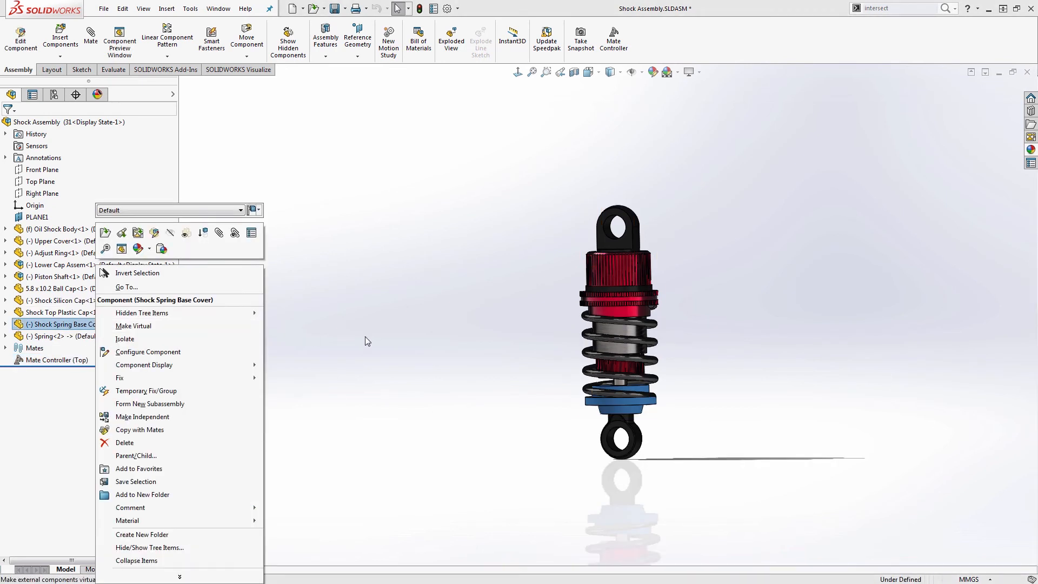
{"action": "left_click", "coordinate": [365, 338]}
{"action": "left_click", "coordinate": [83, 360]}
{"action": "left_click", "coordinate": [104, 303]}
{"action": "left_click", "coordinate": [105, 309]}
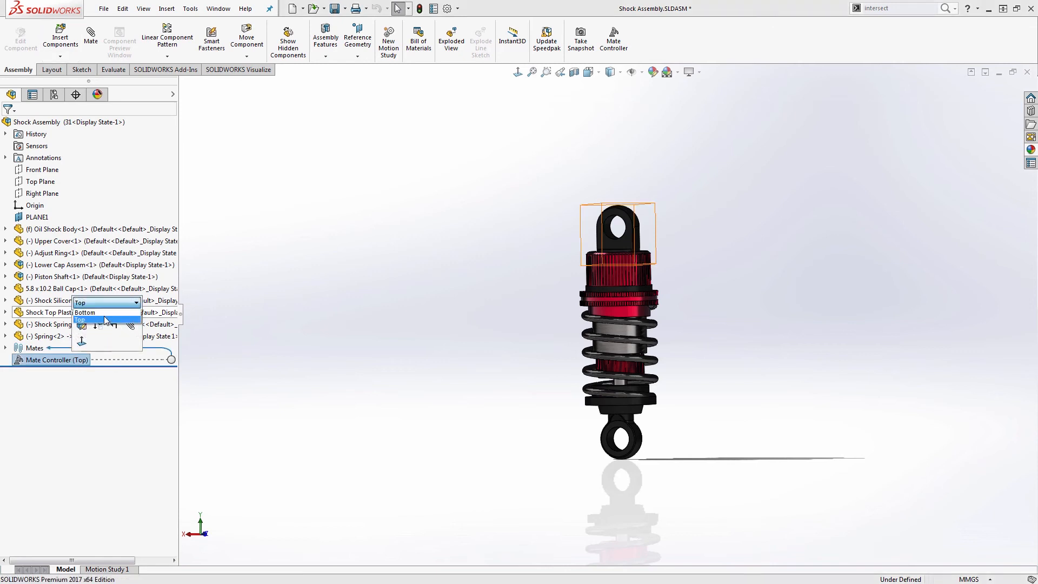
{"action": "right_click", "coordinate": [103, 312]}
{"action": "left_click", "coordinate": [382, 381]}
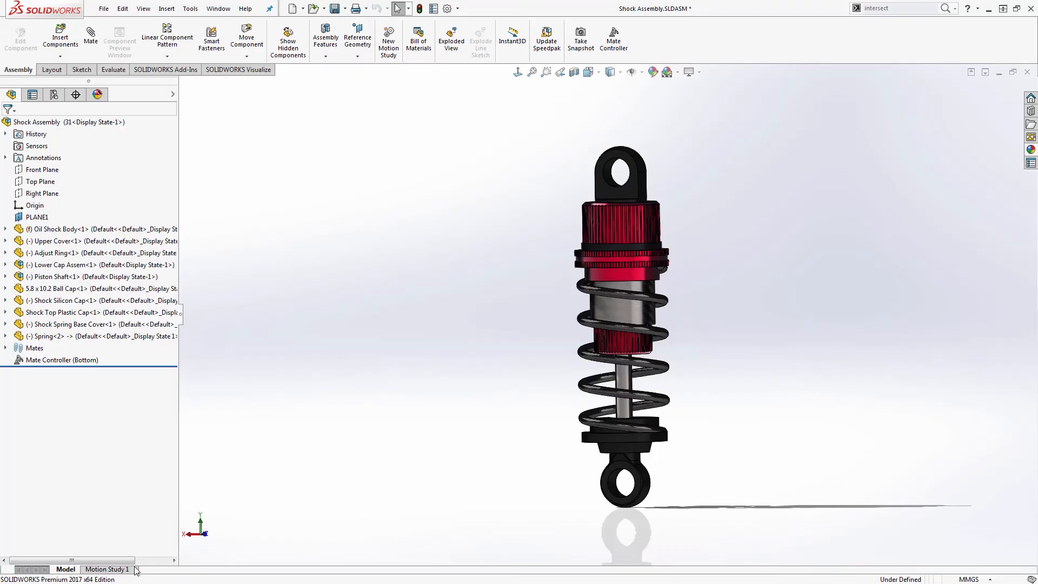
- Create a Mate Controller animation in Motion Study 1 with the Animation Wizard, importing key points with a start time of 0 seconds
{"action": "left_click", "coordinate": [108, 569]}
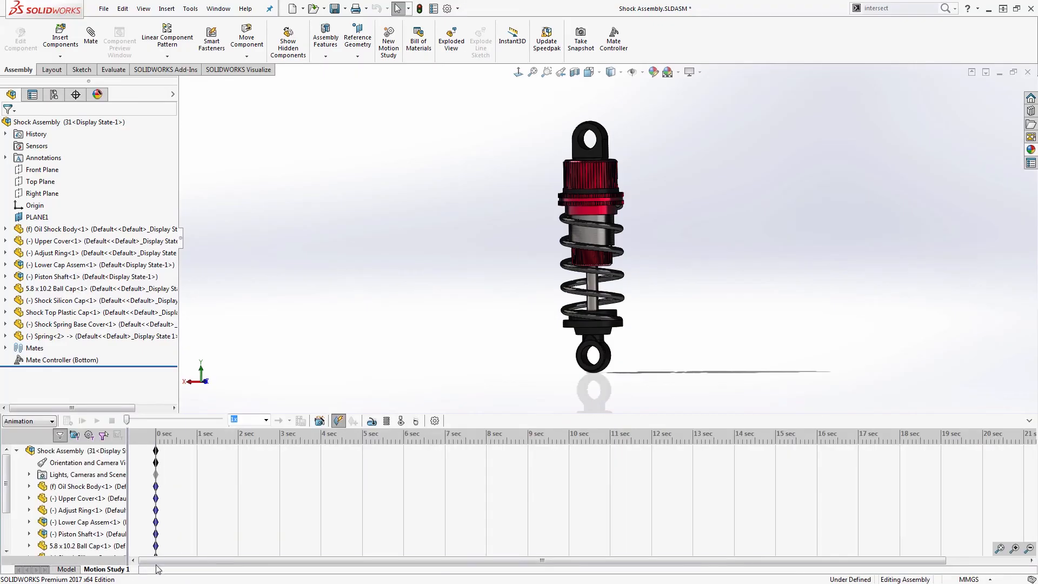
{"action": "left_click", "coordinate": [319, 421]}
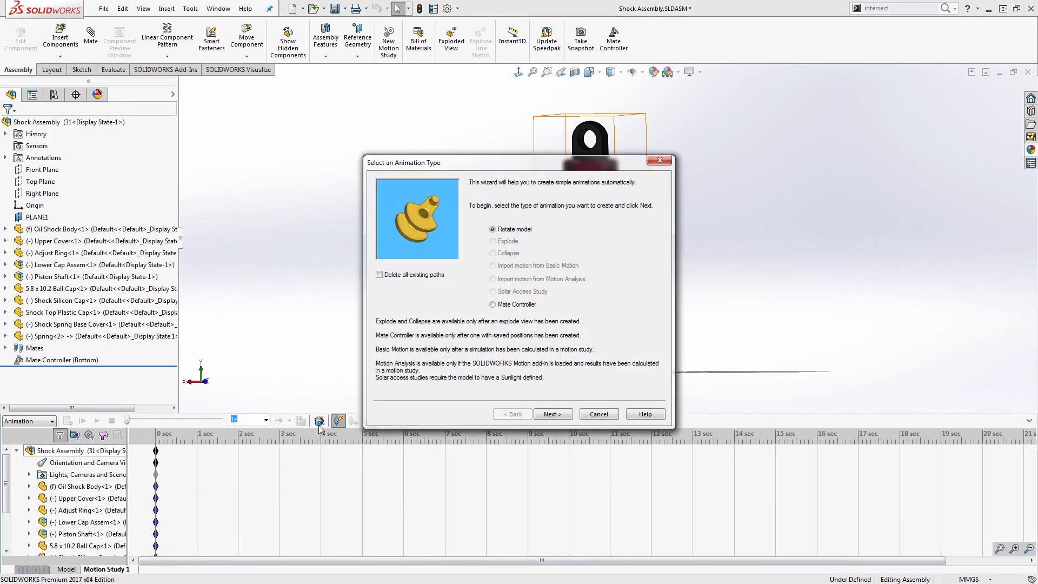
{"action": "left_click", "coordinate": [492, 305]}
{"action": "left_click", "coordinate": [552, 414]}
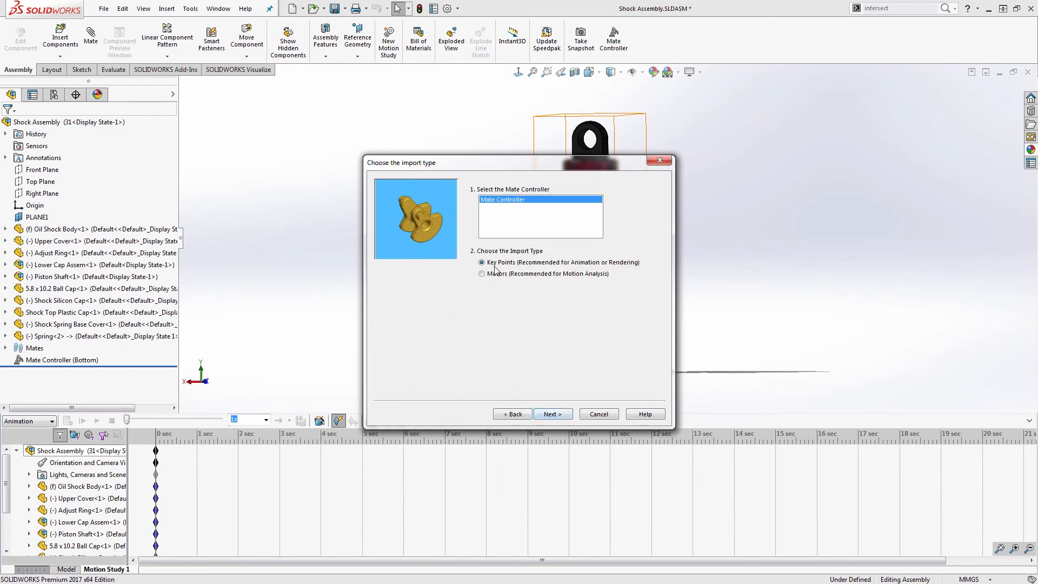
{"action": "left_click", "coordinate": [551, 414]}
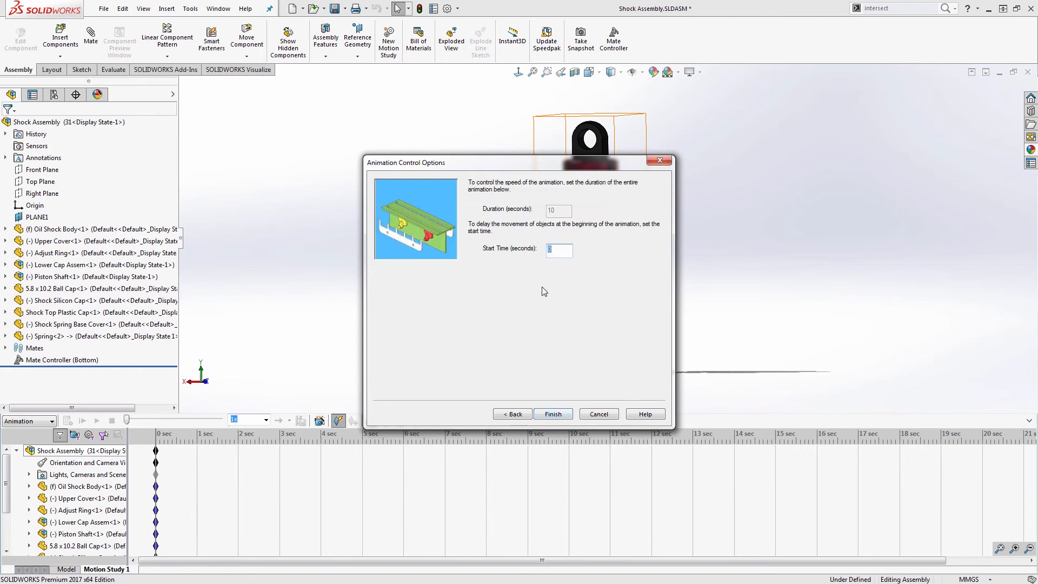
{"action": "left_click", "coordinate": [549, 414]}
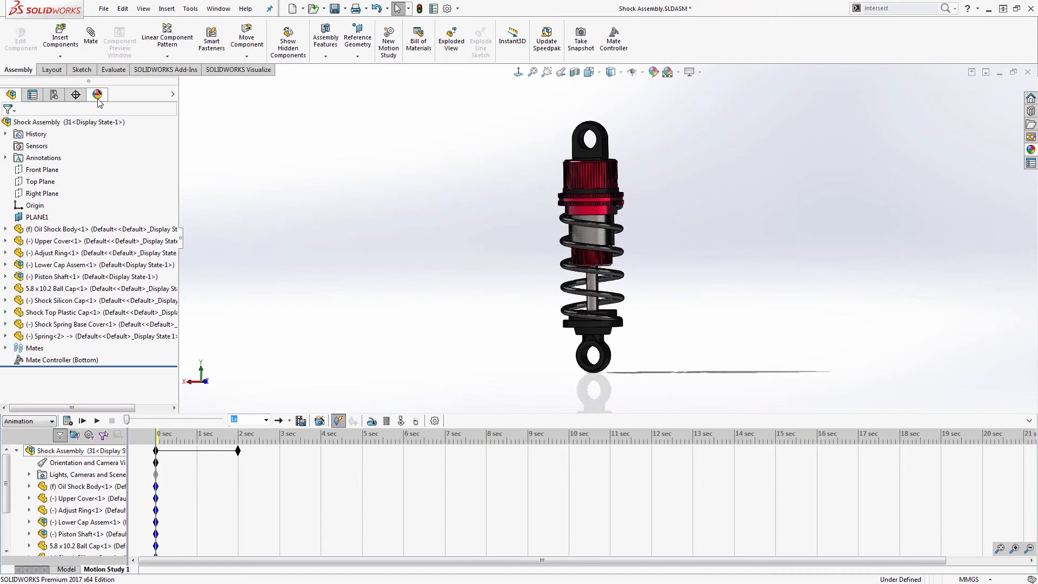
- Add a camera to the scene and set its aspect ratio to 16 : 9 (HDTV format)
{"action": "left_click", "coordinate": [98, 96]}
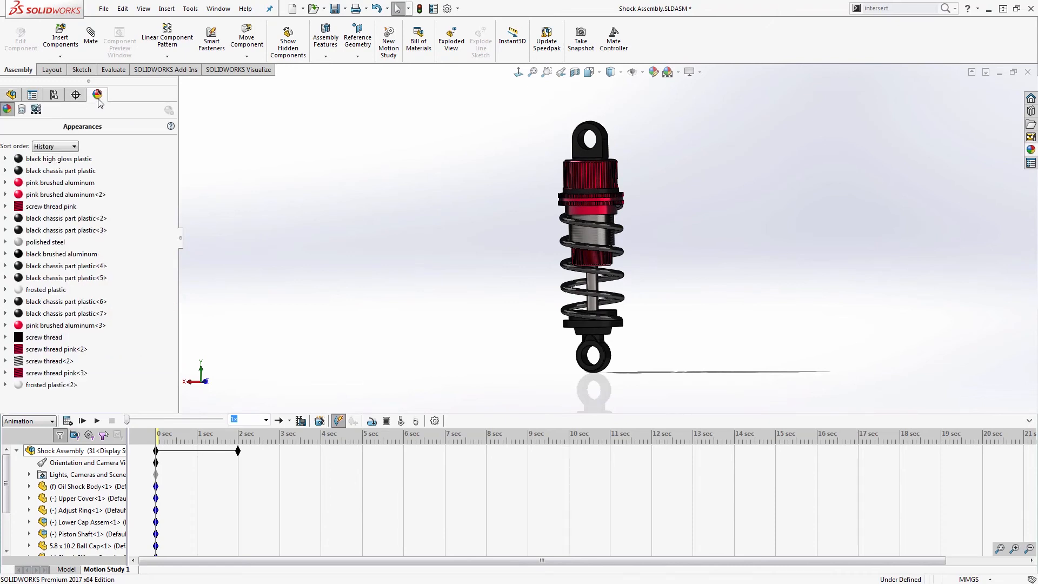
{"action": "left_click", "coordinate": [36, 110]}
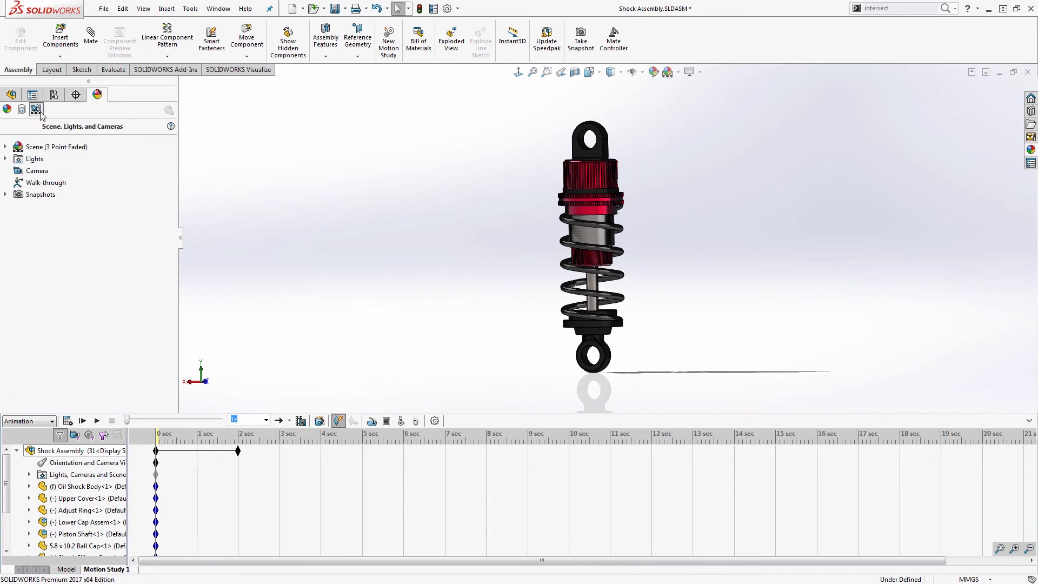
{"action": "right_click", "coordinate": [50, 173]}
{"action": "left_click", "coordinate": [65, 178]}
{"action": "left_click_drag", "start_coordinate": [172, 267], "coordinate": [173, 338]}
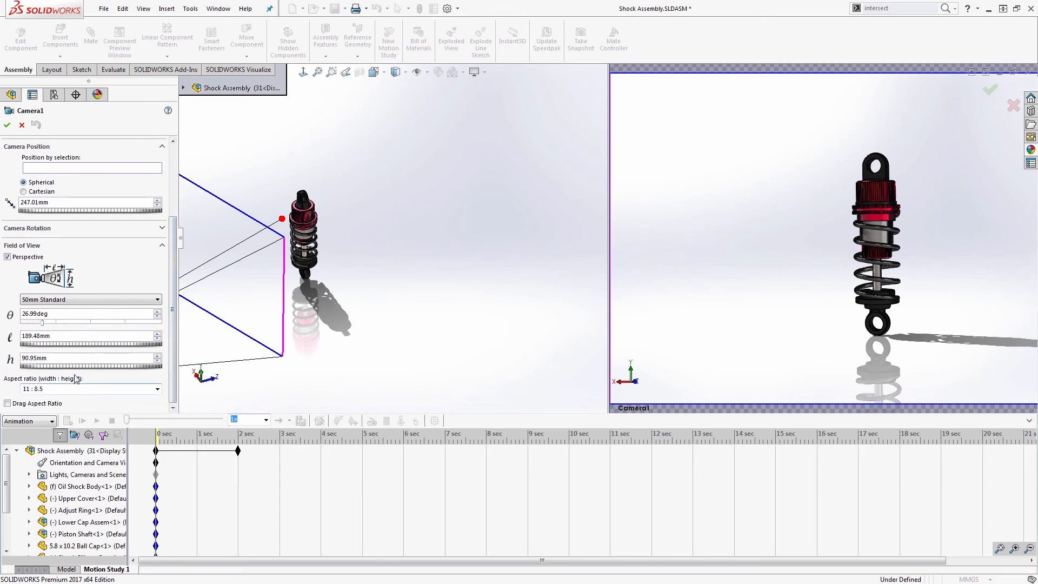
{"action": "left_click", "coordinate": [74, 390]}
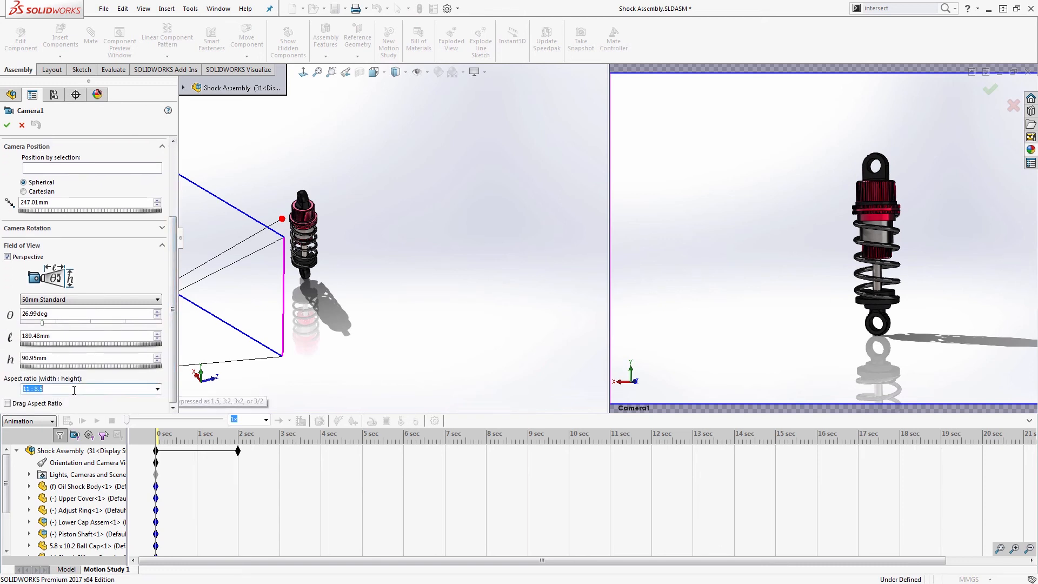
{"action": "left_click", "coordinate": [156, 390]}
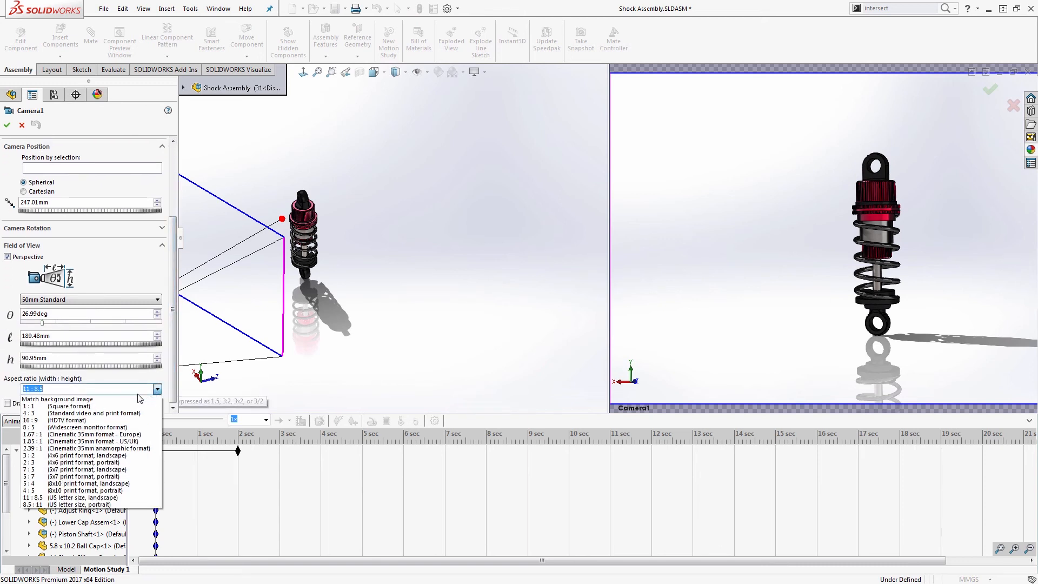
{"action": "left_click", "coordinate": [67, 421]}
- Set the camera lens to 35mm Wide Angle, frame the whole shock in the camera view and accept the camera
{"action": "left_click", "coordinate": [60, 300]}
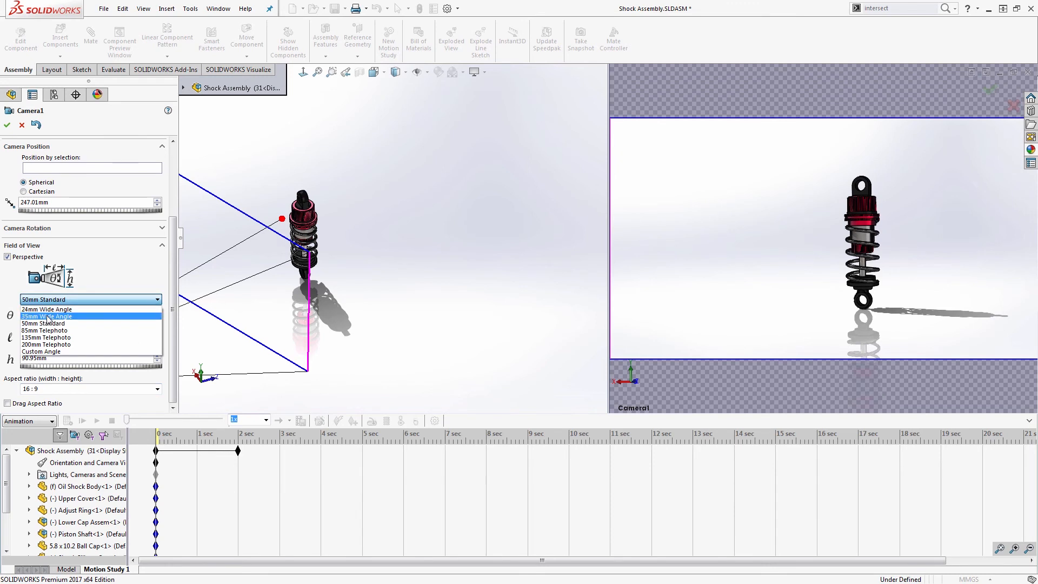
{"action": "left_click", "coordinate": [48, 318]}
{"action": "mouse_move", "coordinate": [885, 235]}
{"action": "middle_mouse_down"}
{"action": "mouse_move", "coordinate": [900, 239]}
{"action": "mouse_move", "coordinate": [883, 245]}
{"action": "middle_mouse_up"}
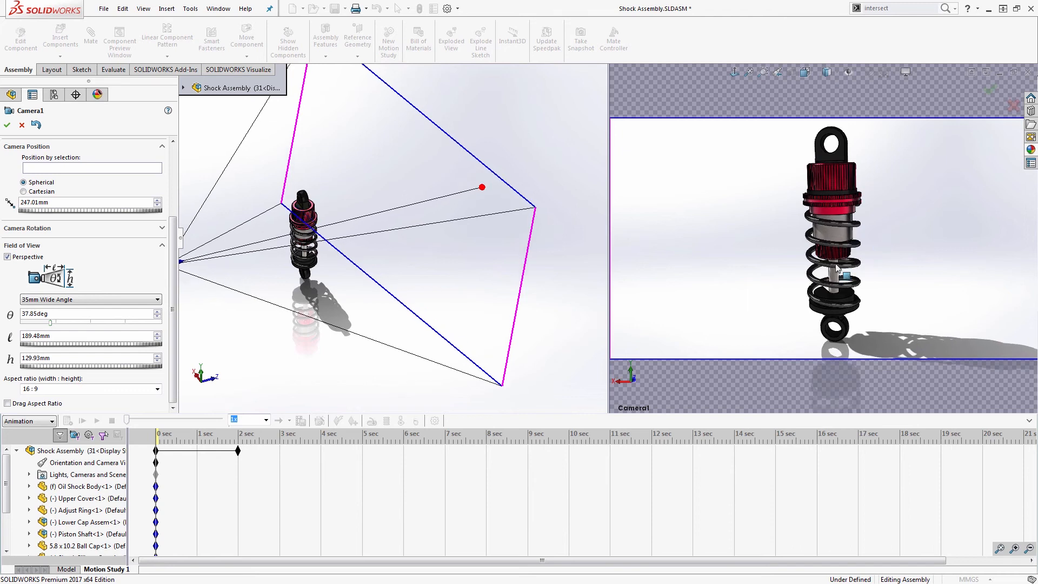
{"action": "left_click", "coordinate": [7, 125]}
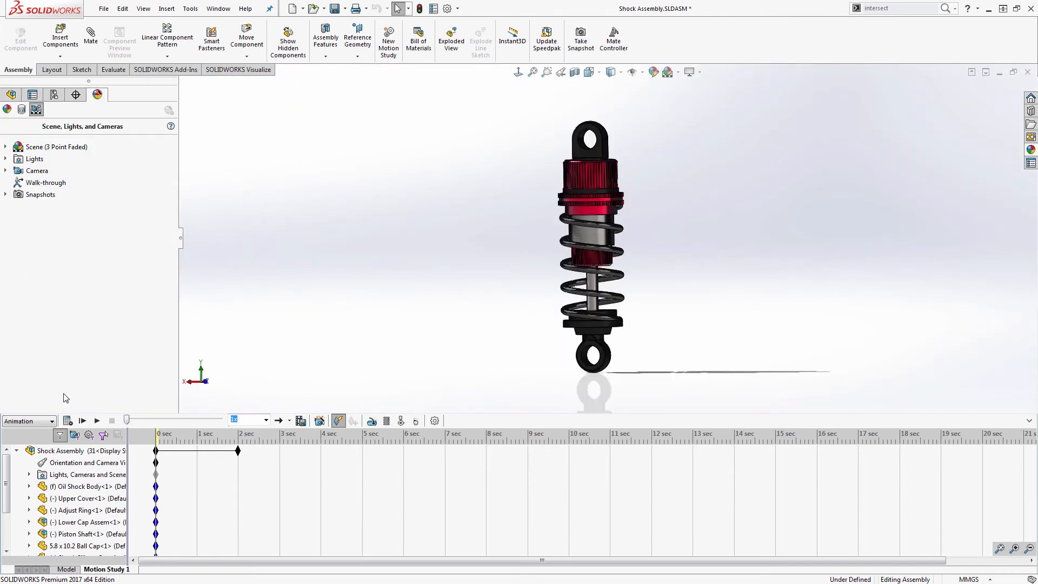
- Re-enable view key creation for the motion study's orientation and camera views and switch the study to Camera View
{"action": "right_click", "coordinate": [65, 468]}
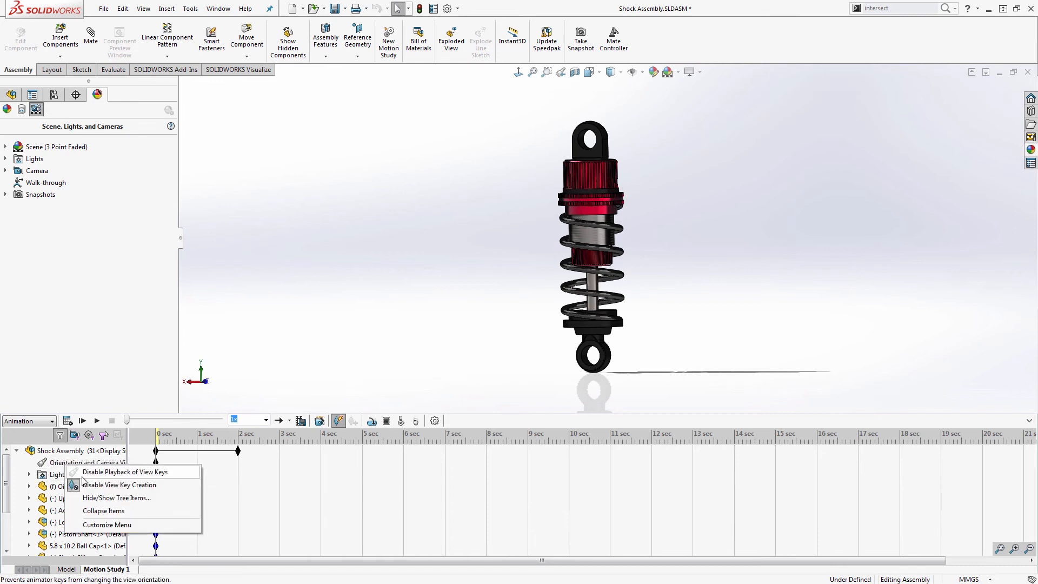
{"action": "left_click", "coordinate": [76, 473]}
{"action": "right_click", "coordinate": [75, 471]}
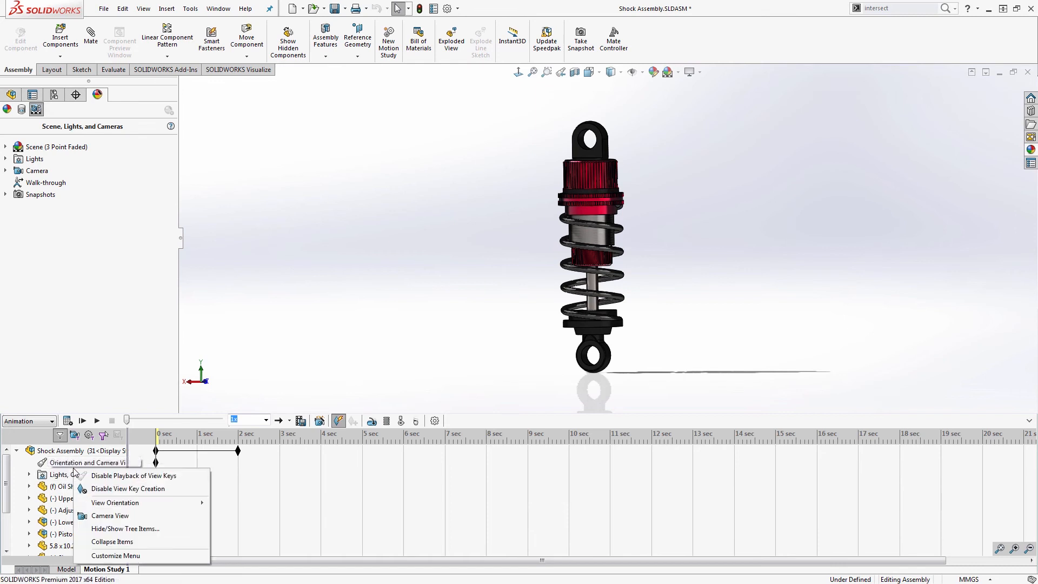
{"action": "left_click", "coordinate": [91, 516]}
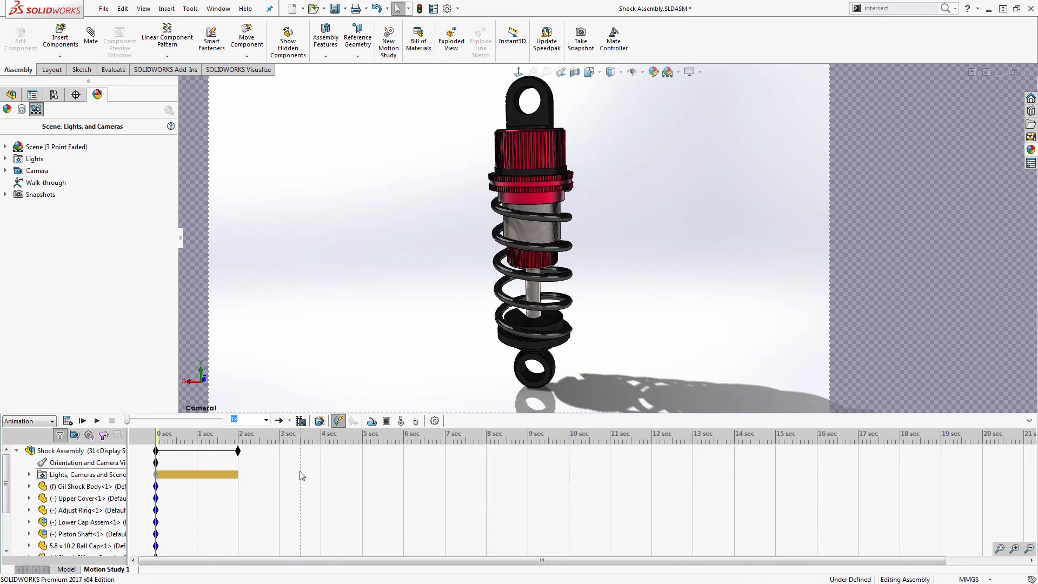
- Save the entire animation as Shock Assembly.avi at 25 frames per second, using the camera aspect ratio
{"action": "left_click", "coordinate": [300, 421]}
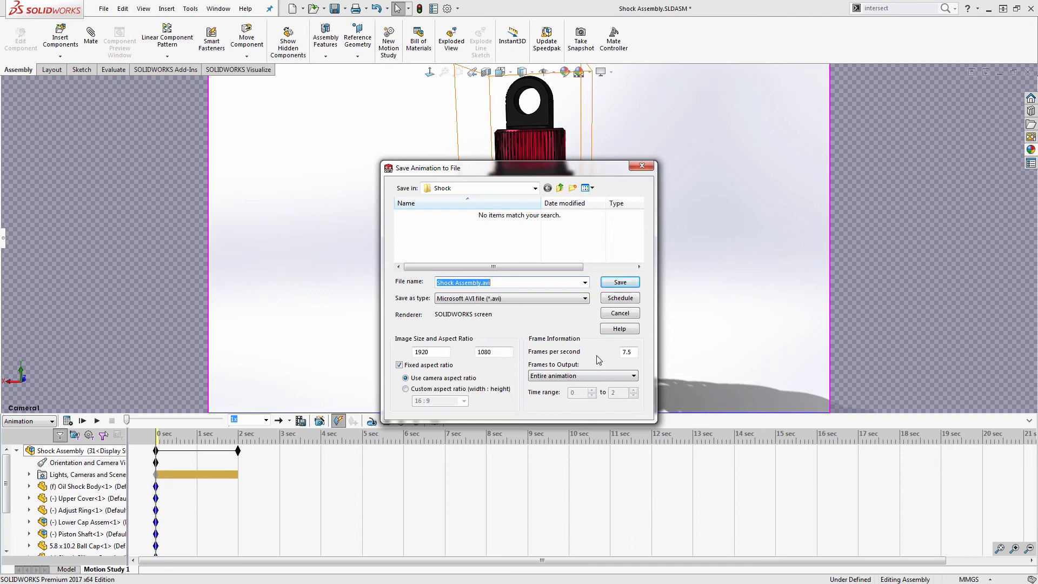
{"action": "double_click", "coordinate": [634, 352]}
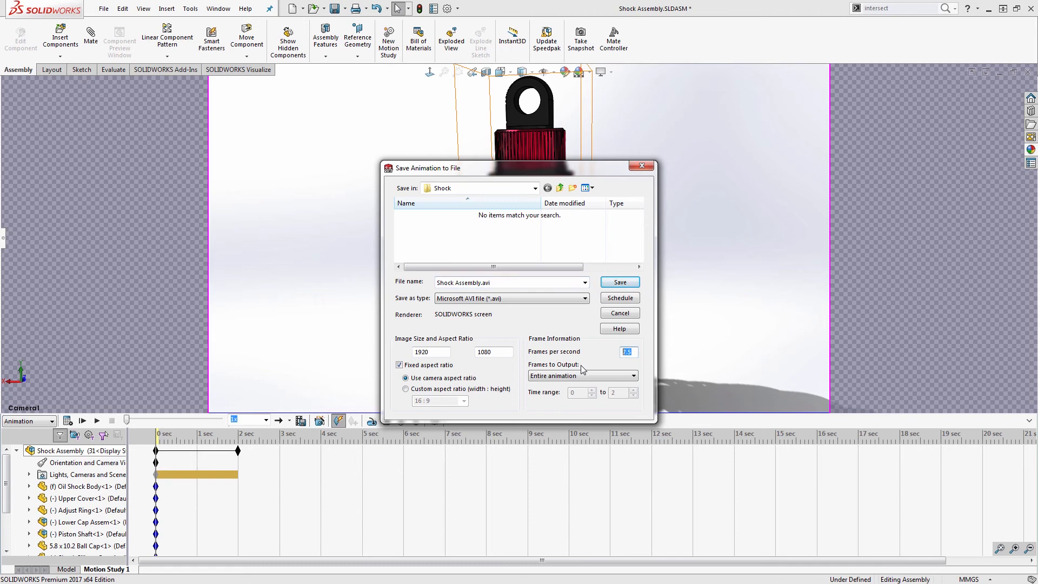
{"action": "type", "text": "25"}
{"action": "left_click", "coordinate": [609, 285]}
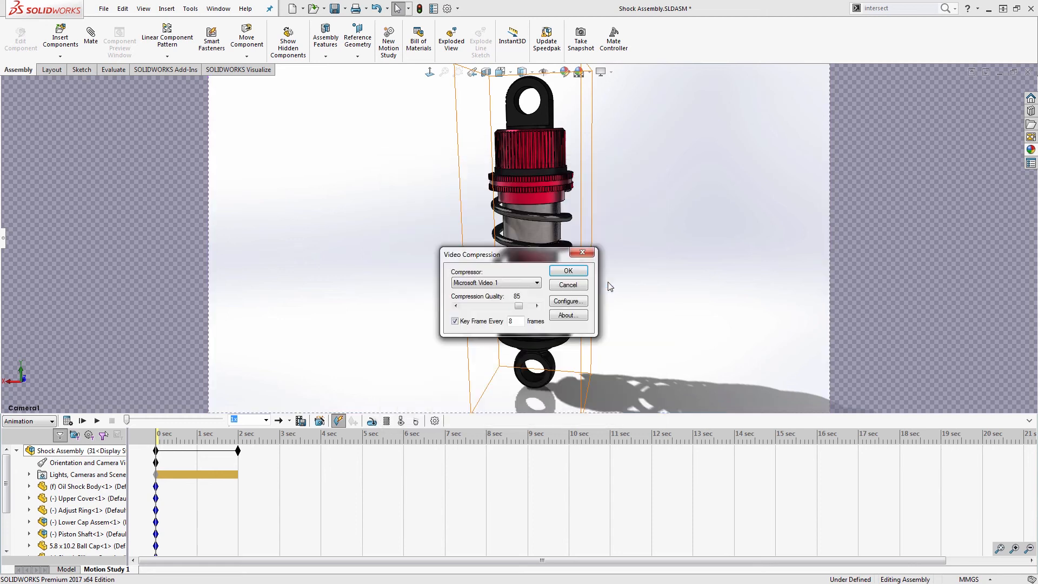
- Set the video compressor to Full Frames (Uncompressed) and recalculate the motion study results before saving
{"action": "left_click", "coordinate": [483, 284]}
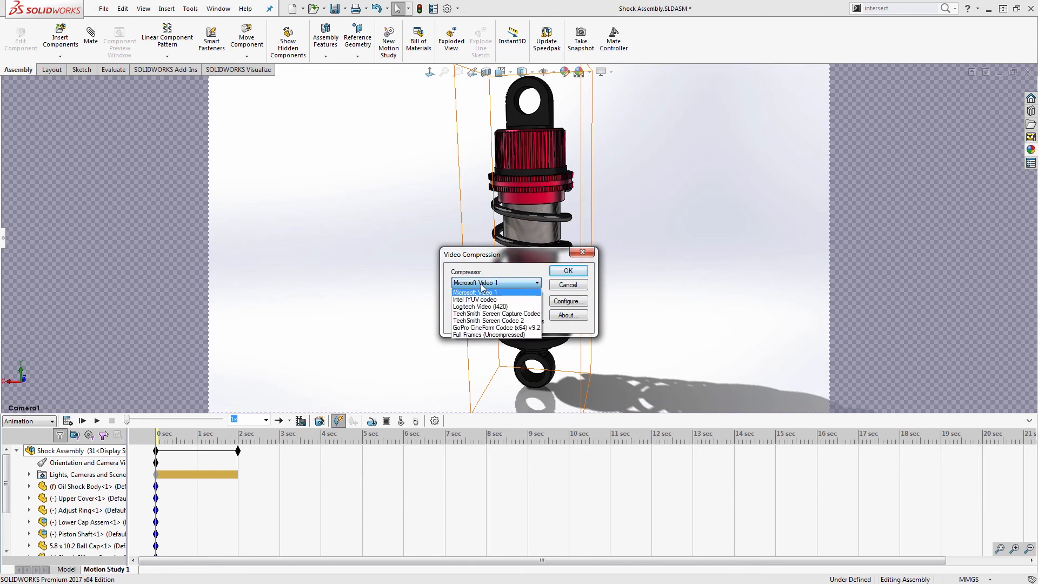
{"action": "left_click", "coordinate": [477, 335]}
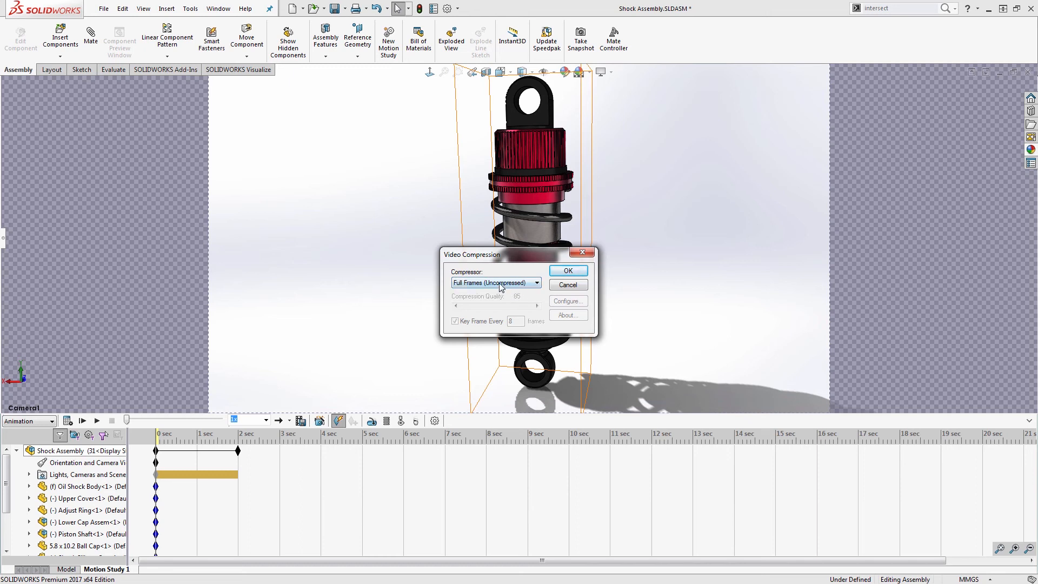
{"action": "left_click", "coordinate": [560, 273]}
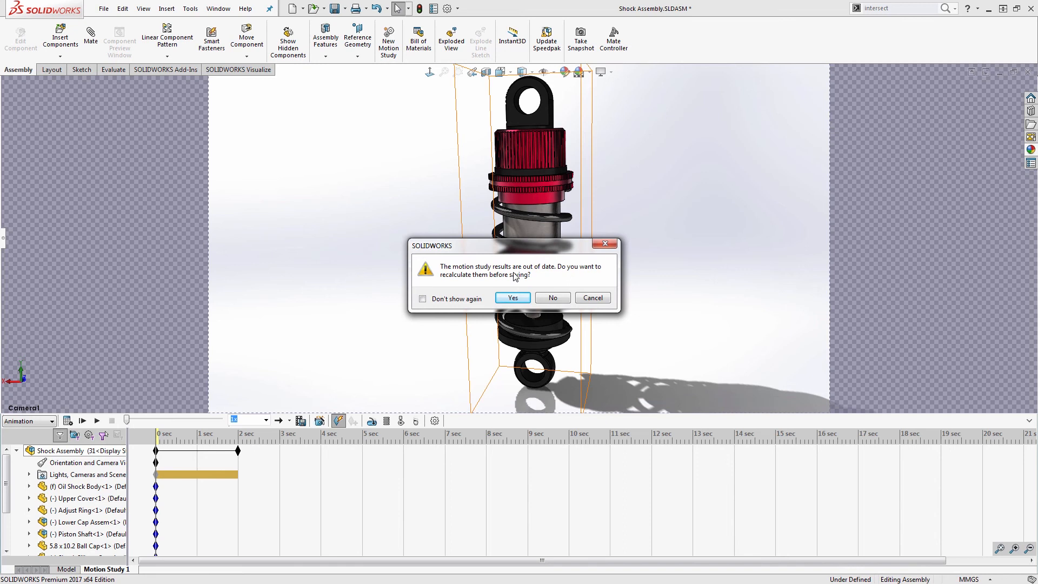
{"action": "left_click", "coordinate": [512, 298]}
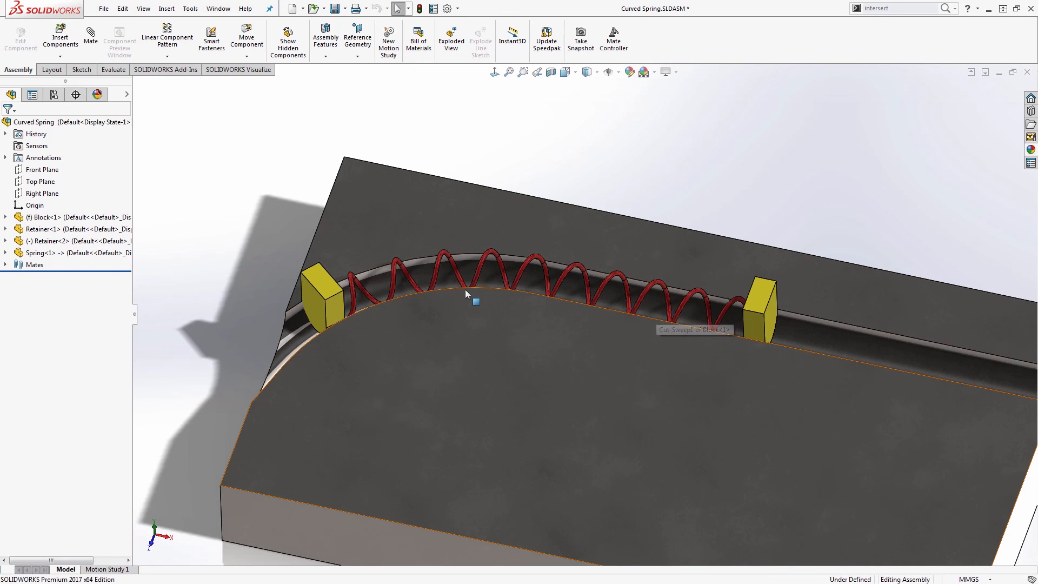
- Open the spring part of the Curved Spring assembly and show its Surface-Sweep1 and Surface-Sweep2 bodies
{"action": "left_click", "coordinate": [433, 274]}
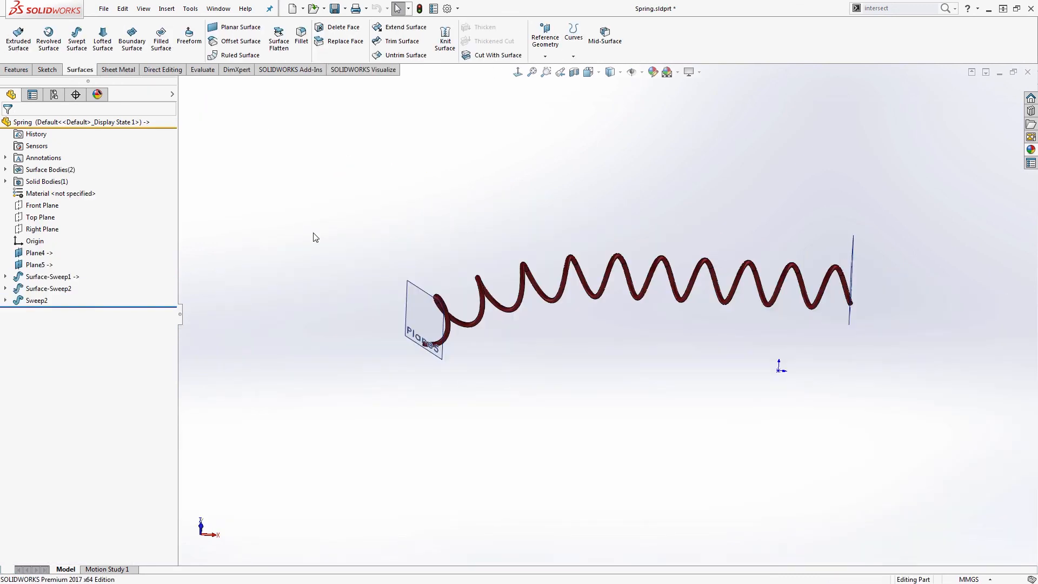
{"action": "middle_click_drag", "start_coordinate": [533, 372], "coordinate": [538, 445]}
{"action": "left_click", "coordinate": [5, 169]}
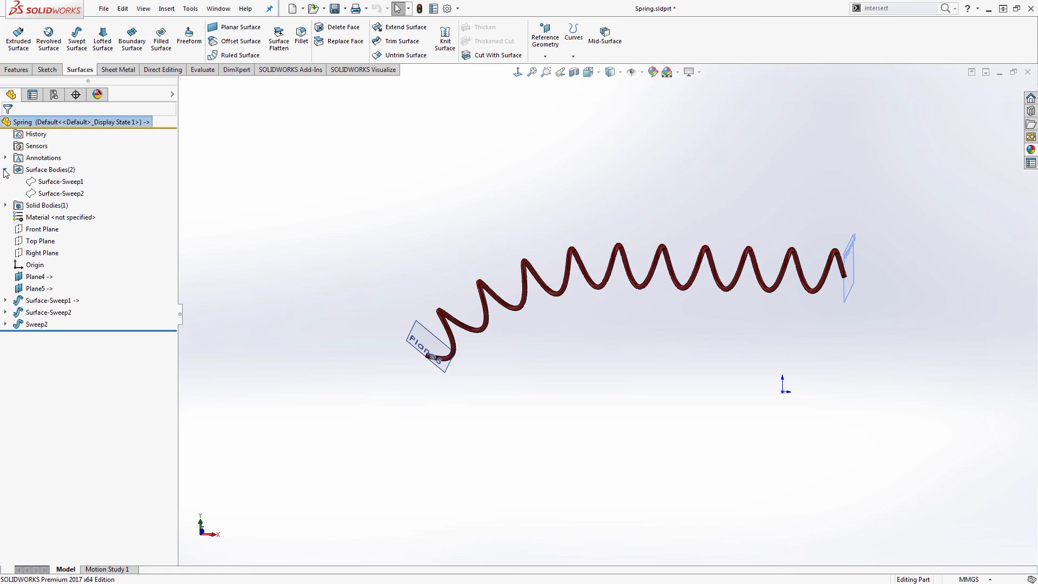
{"action": "left_click", "coordinate": [41, 181]}
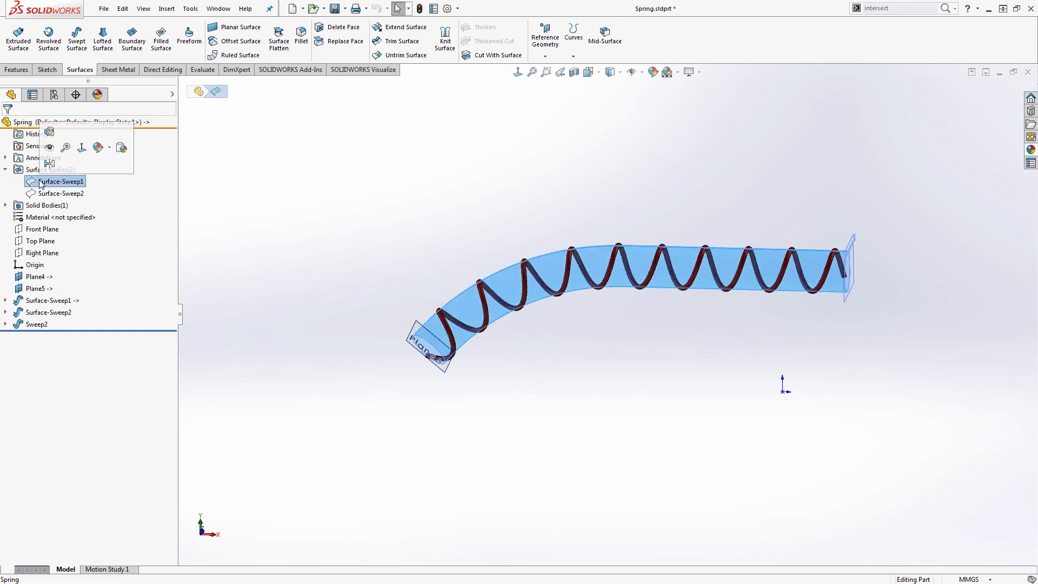
{"action": "left_click", "coordinate": [49, 147]}
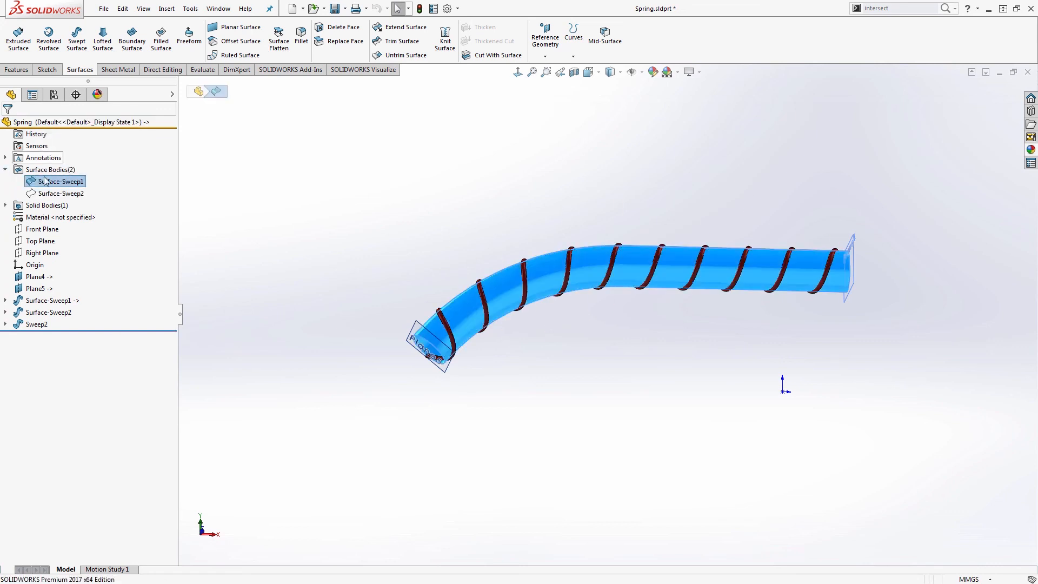
{"action": "left_click", "coordinate": [57, 193]}
{"action": "left_click", "coordinate": [44, 163]}
{"action": "left_click", "coordinate": [306, 266]}
{"action": "middle_click_drag", "start_coordinate": [609, 454], "coordinate": [608, 374]}
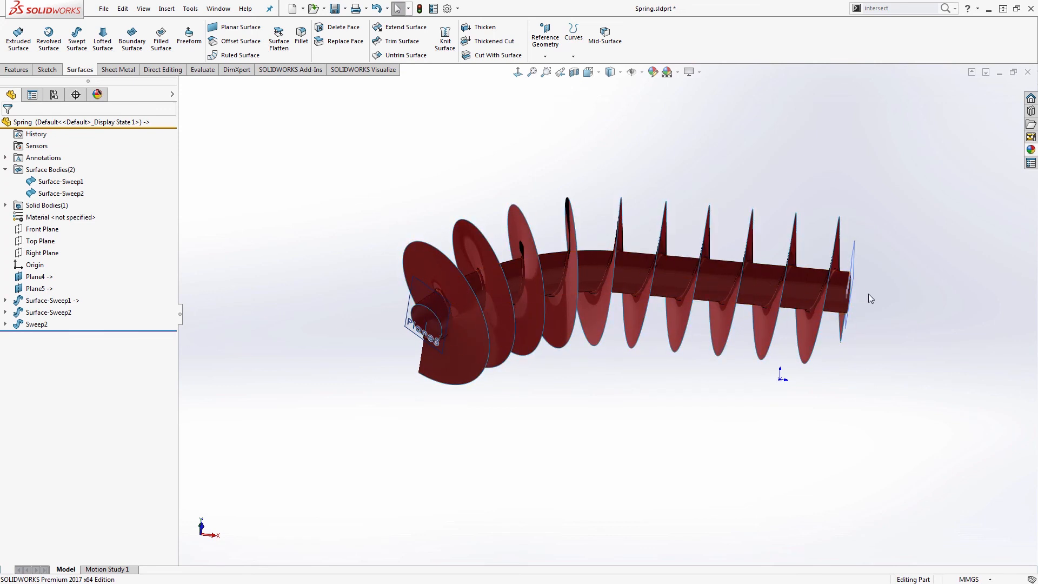
- Hide the swept surface bodies of the curved spring
{"action": "left_click", "coordinate": [424, 268]}
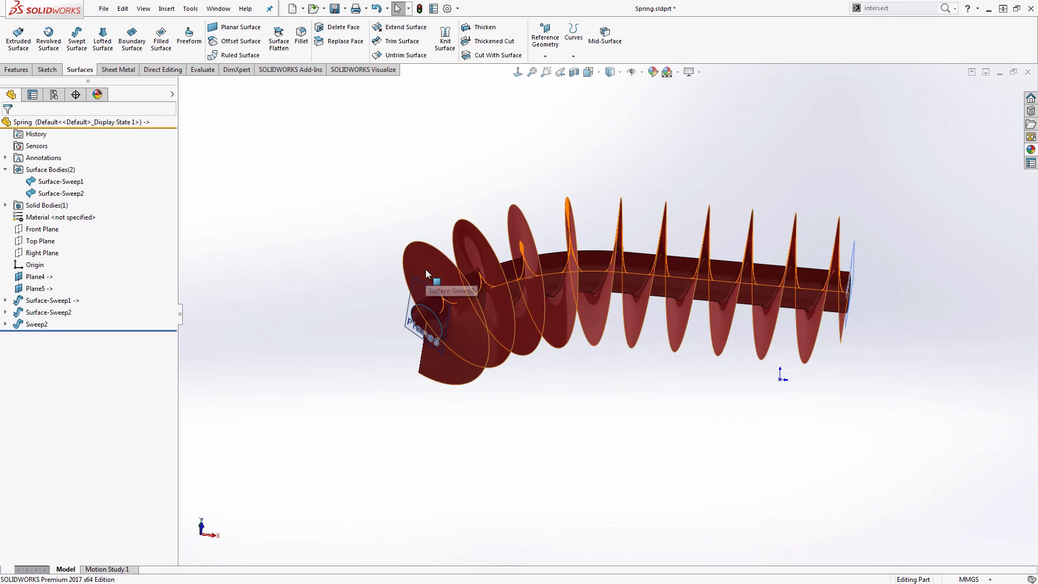
{"action": "left_click", "coordinate": [463, 289]}
{"action": "key", "text": "Tab"}
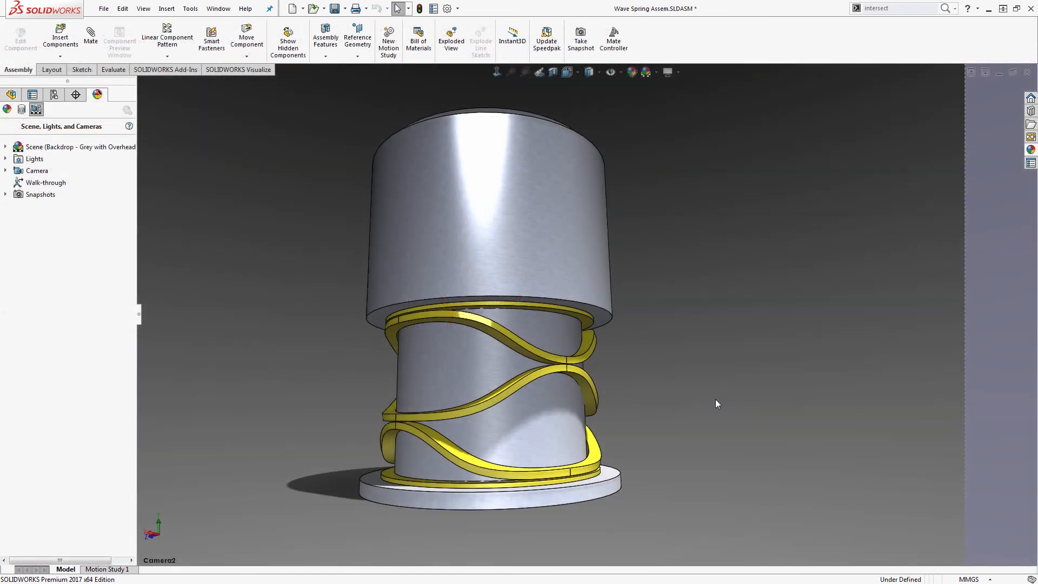
- Open the wave spring part from its assembly and roll its history back to just after Surface-Offset1
{"action": "left_click", "coordinate": [593, 401]}
{"action": "left_click", "coordinate": [623, 336]}
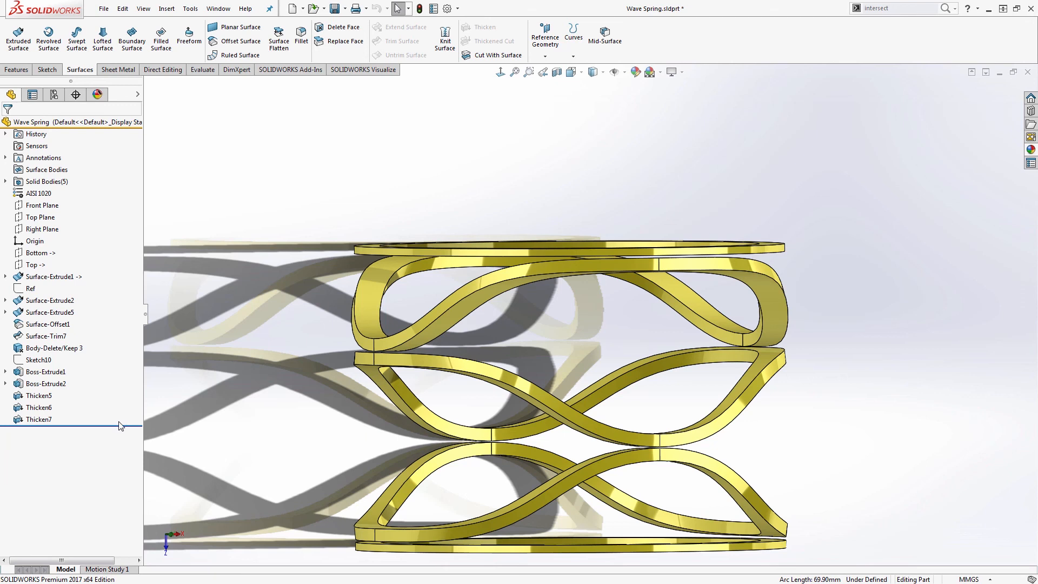
{"action": "left_click_drag", "start_coordinate": [120, 427], "coordinate": [120, 331]}
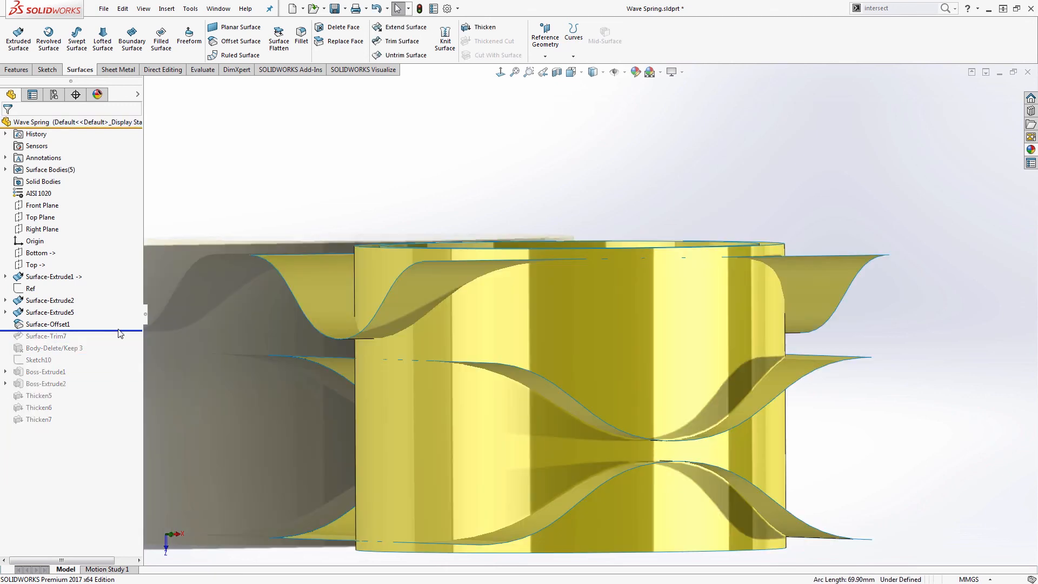
{"action": "middle_click_drag", "start_coordinate": [382, 399], "coordinate": [736, 357]}
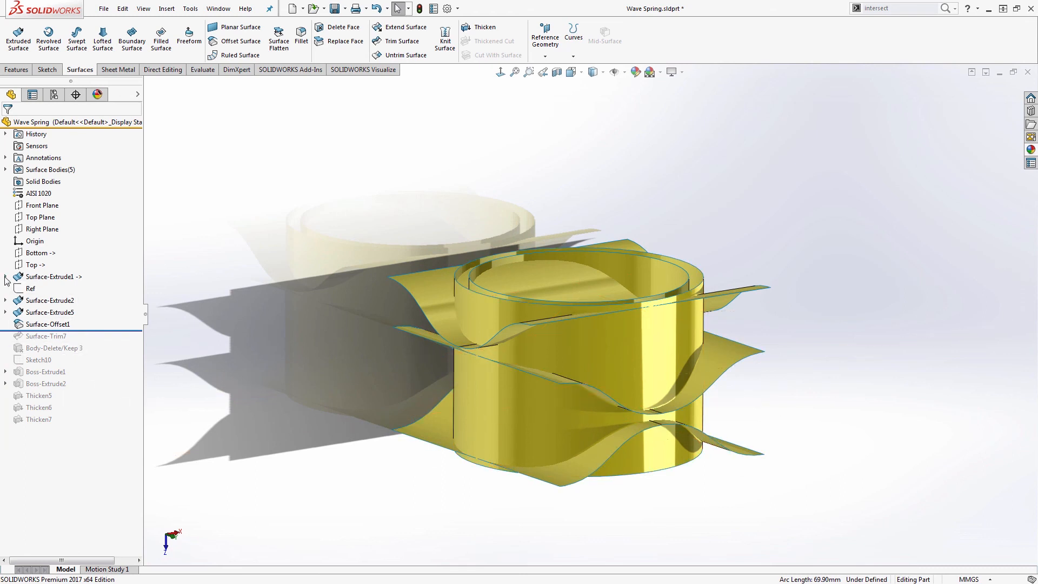
- Open Sketch4 of Surface-Extrude2 for editing to examine the wave profile curves and their dimensions
{"action": "left_click", "coordinate": [6, 300]}
{"action": "left_click", "coordinate": [48, 312]}
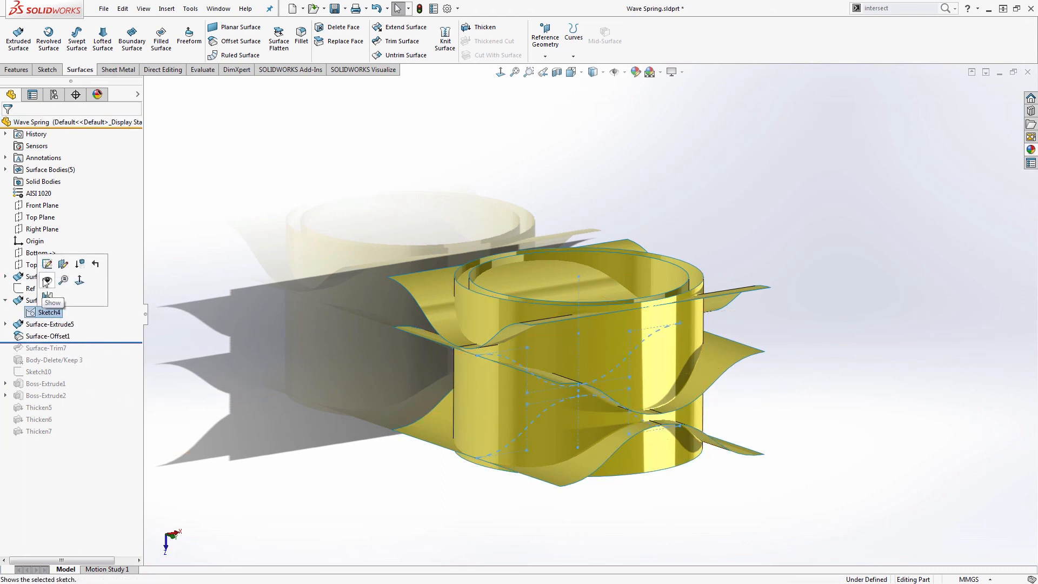
{"action": "left_click", "coordinate": [47, 265]}
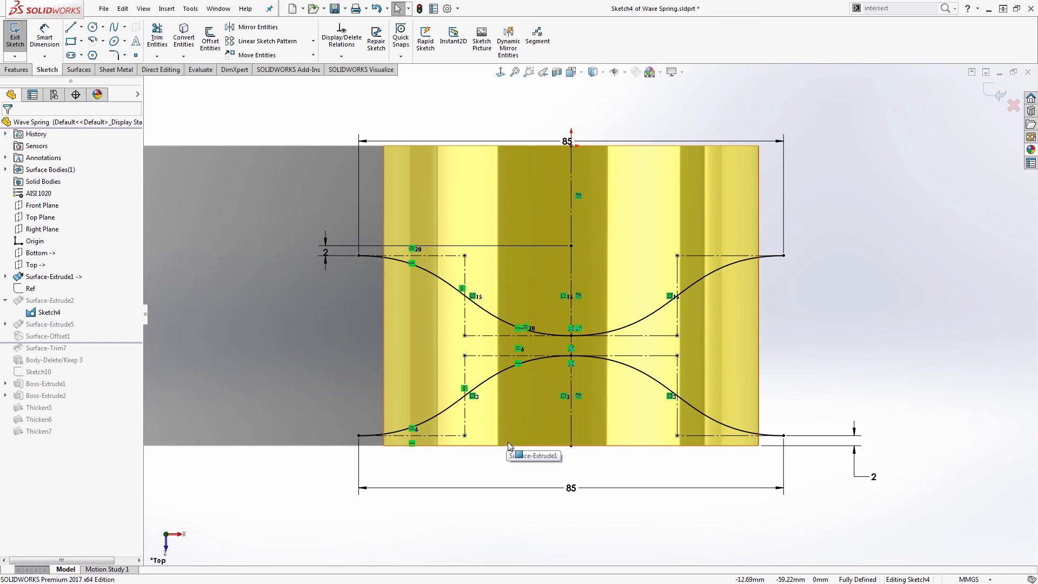
- Exit the wave profile sketch and roll the wave spring's history forward past Thicken7
{"action": "left_click", "coordinate": [997, 92]}
{"action": "left_click_drag", "start_coordinate": [106, 342], "coordinate": [95, 438]}
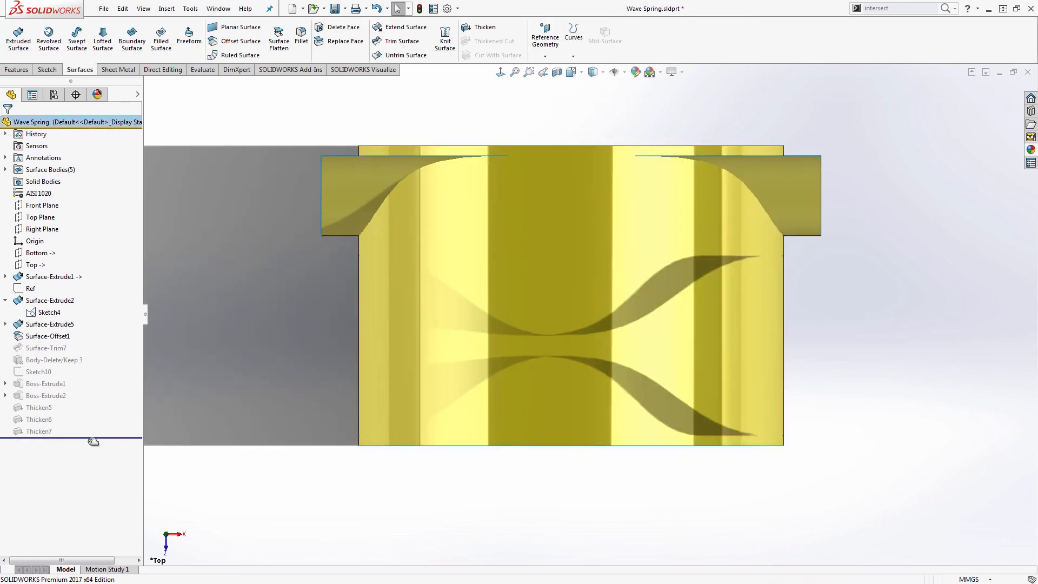
{"action": "middle_click_drag", "start_coordinate": [292, 329], "coordinate": [319, 388]}
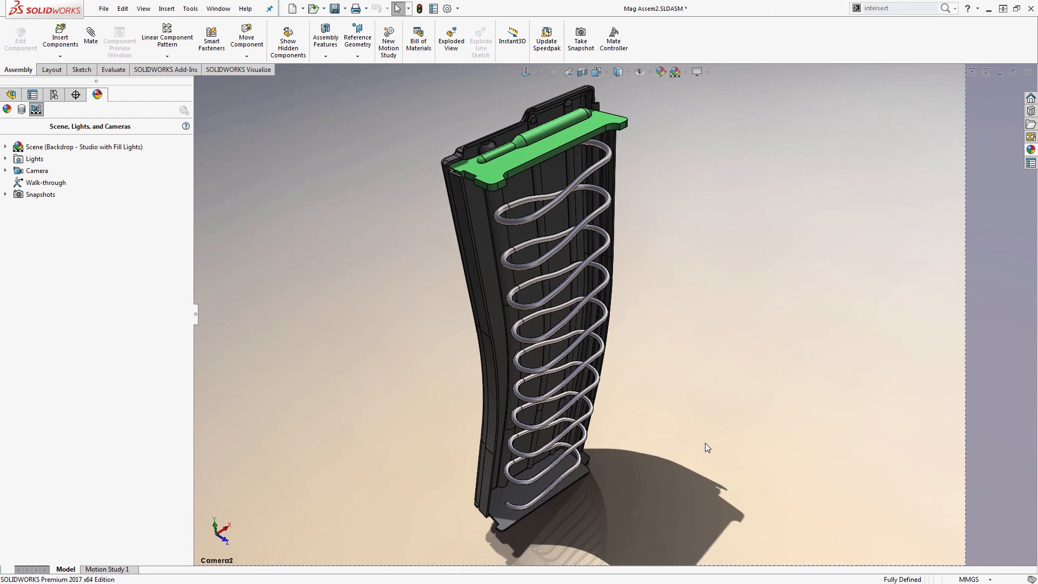
- Open the spring part of the magazine assembly and roll its history back to just before Sweep1
{"action": "left_click", "coordinate": [563, 363]}
{"action": "left_click", "coordinate": [583, 308]}
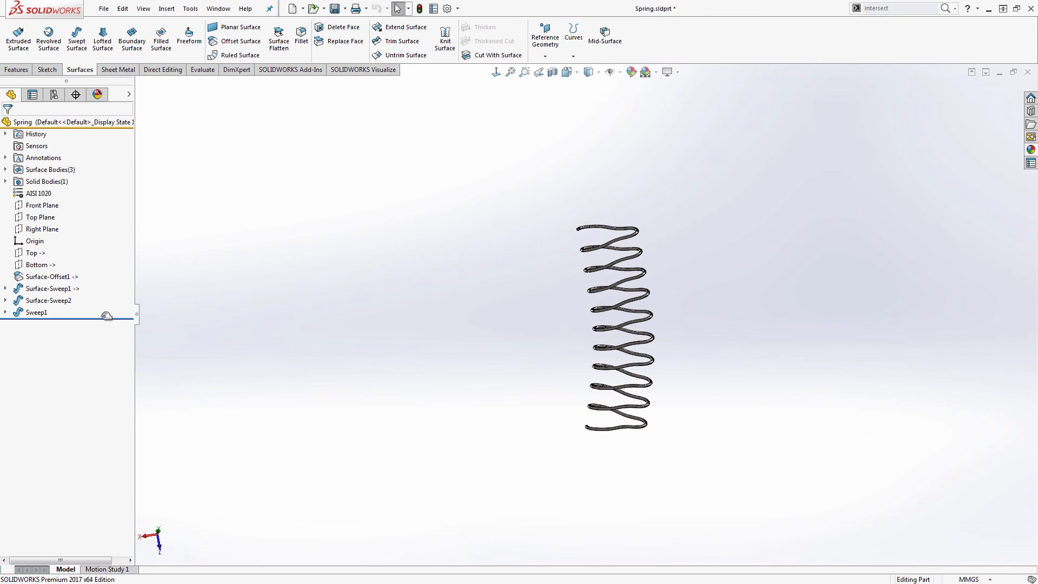
{"action": "left_click_drag", "start_coordinate": [107, 316], "coordinate": [104, 305]}
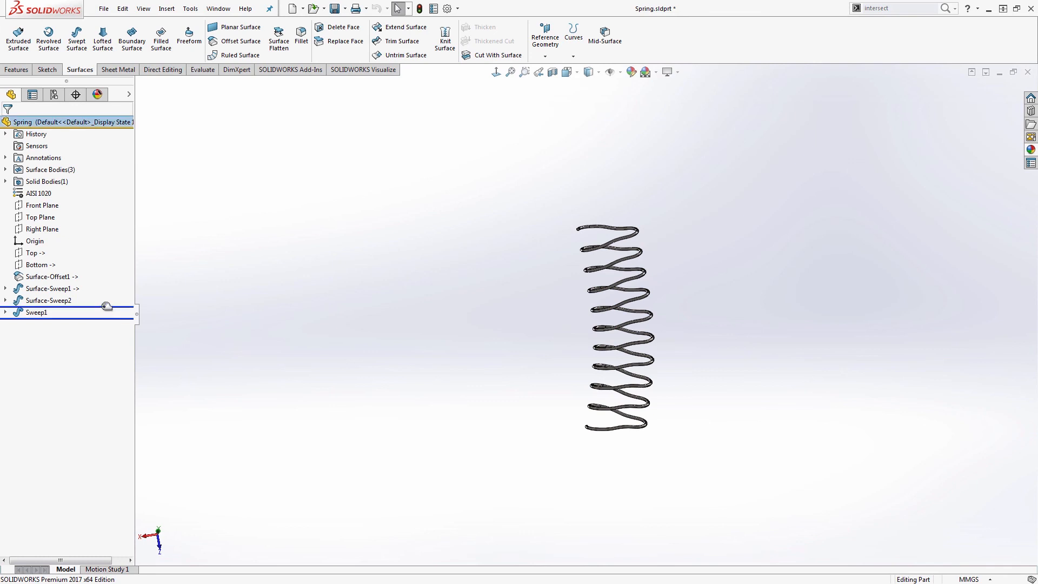
- Show the Surface-Offset1, Surface-Sweep1 and Surface-Sweep2 bodies and examine how they intersect near the spring's upper end
{"action": "left_click", "coordinate": [6, 170]}
{"action": "left_click", "coordinate": [51, 181]}
{"action": "left_click", "coordinate": [35, 193]}
{"action": "left_click", "coordinate": [49, 170]}
{"action": "left_click", "coordinate": [42, 204]}
{"action": "left_click", "coordinate": [57, 182]}
{"action": "left_click", "coordinate": [405, 294]}
{"action": "mouse_move", "coordinate": [533, 303]}
{"action": "middle_mouse_down"}
{"action": "mouse_move", "coordinate": [552, 333]}
{"action": "mouse_move", "coordinate": [604, 292]}
{"action": "middle_mouse_up"}
{"action": "scroll", "coordinate": [605, 292], "scroll_direction": "down", "scroll_amount": 4}
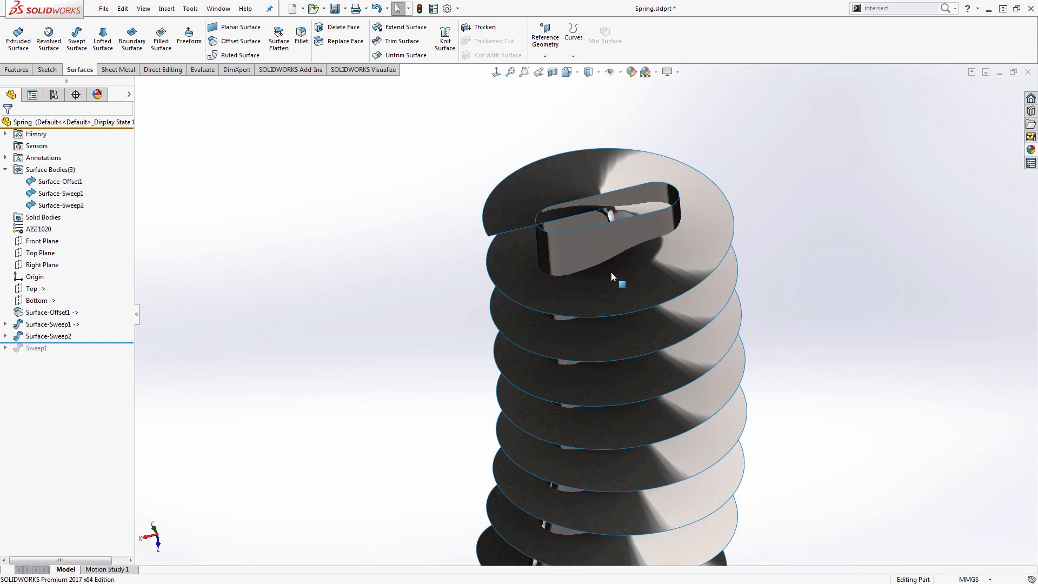
- Roll the magazine spring's history forward past Sweep1 and hide the Surface-Sweep1 and Surface-Sweep2 bodies
{"action": "left_click_drag", "start_coordinate": [130, 342], "coordinate": [131, 355]}
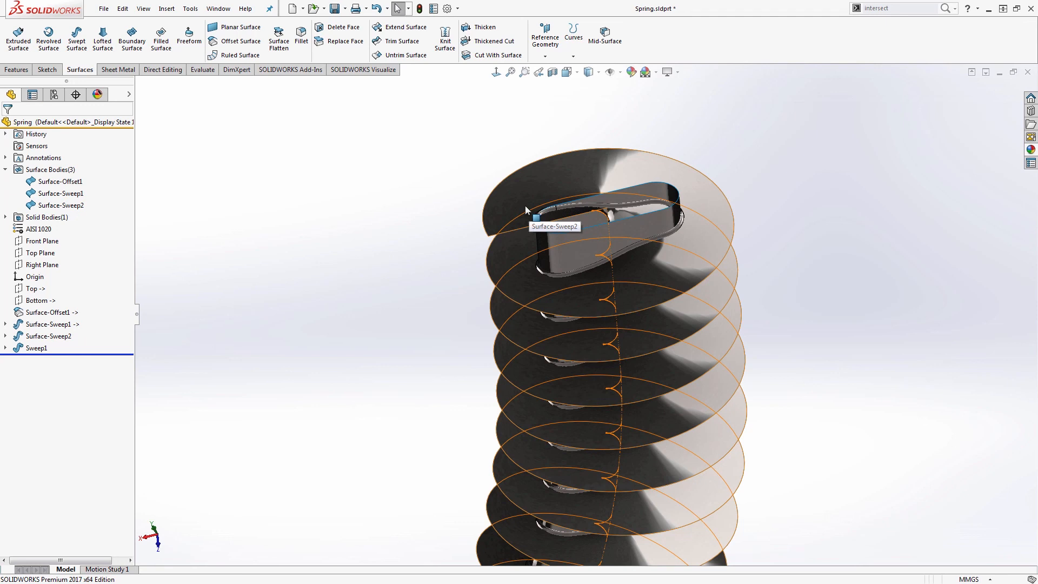
{"action": "key", "text": "Tab"}
{"action": "key", "text": "Tab"}
{"action": "key", "text": "Tab"}
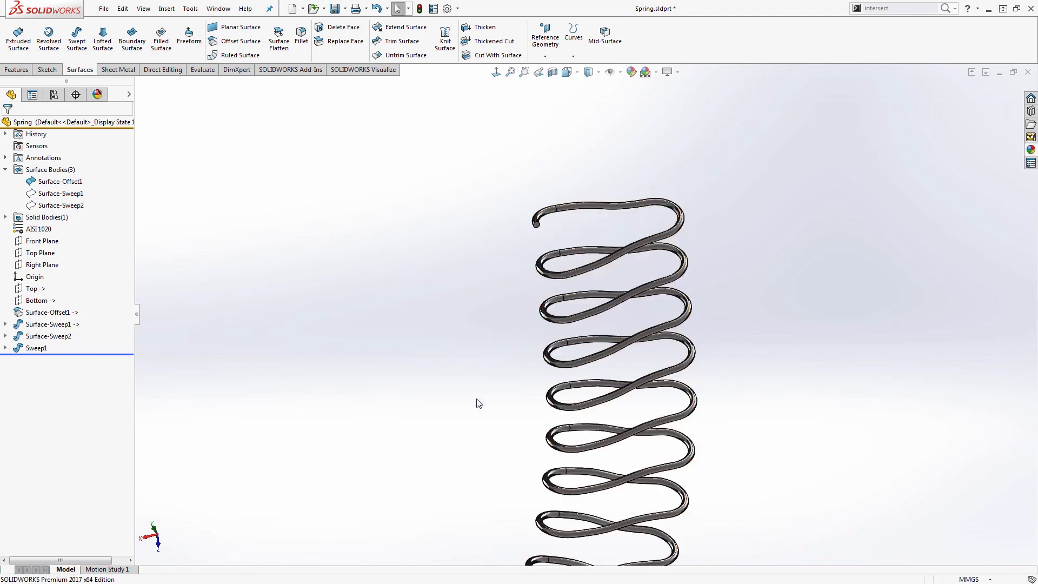
{"action": "key", "text": "f"}
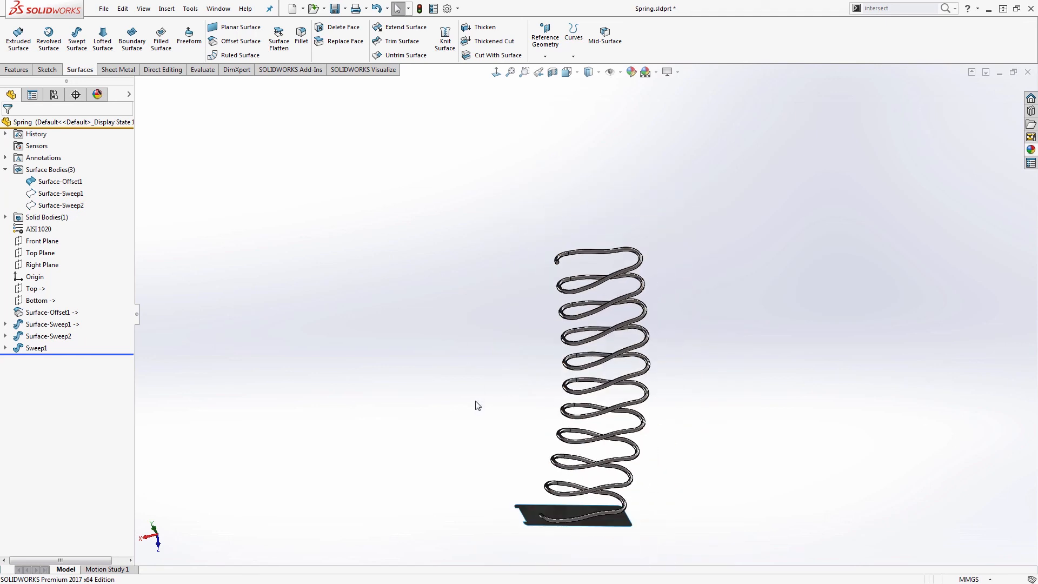